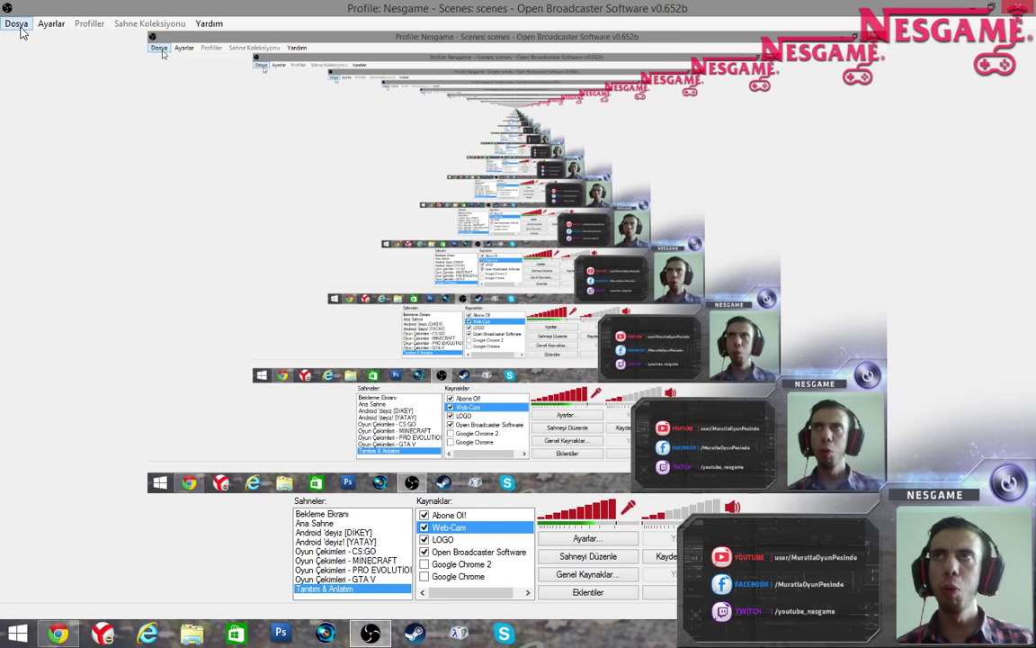
pyautogui.click(57, 634)
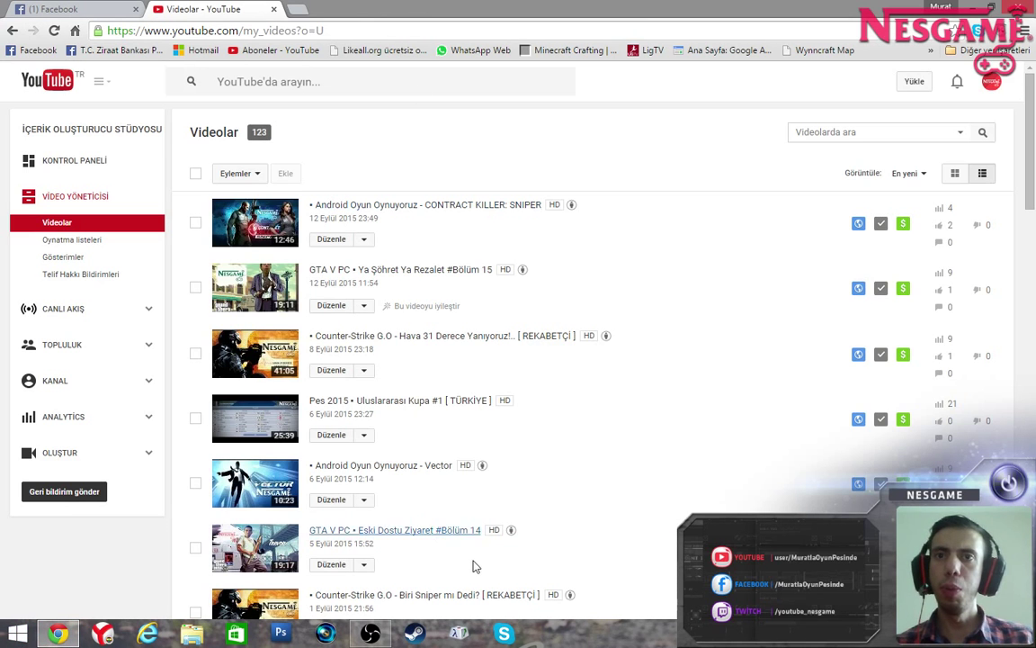
pyautogui.click(370, 634)
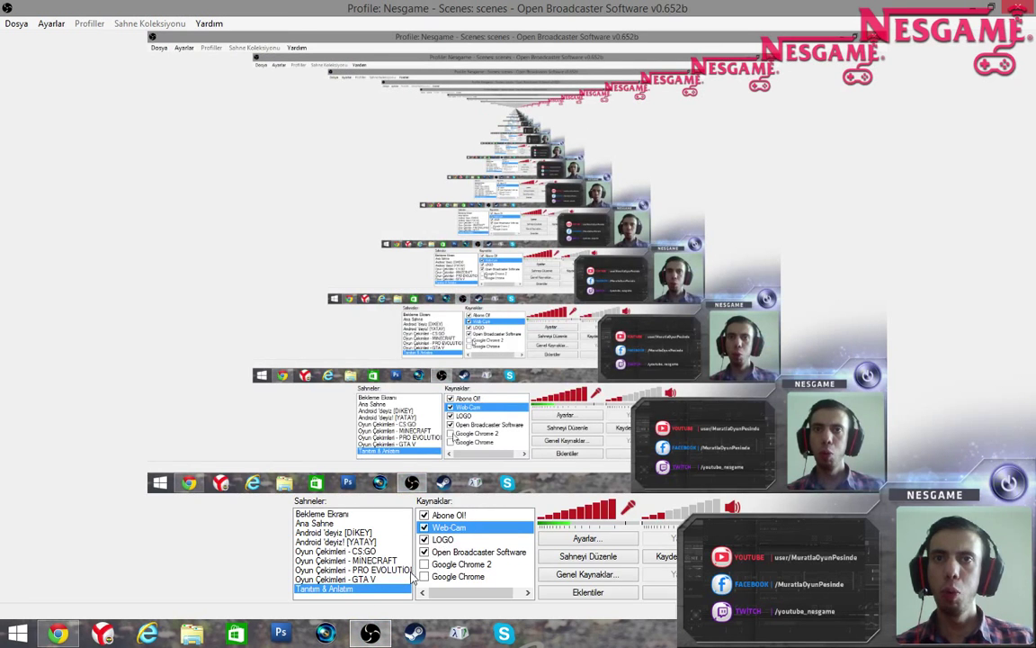
pyautogui.click(58, 635)
pyautogui.click(290, 9)
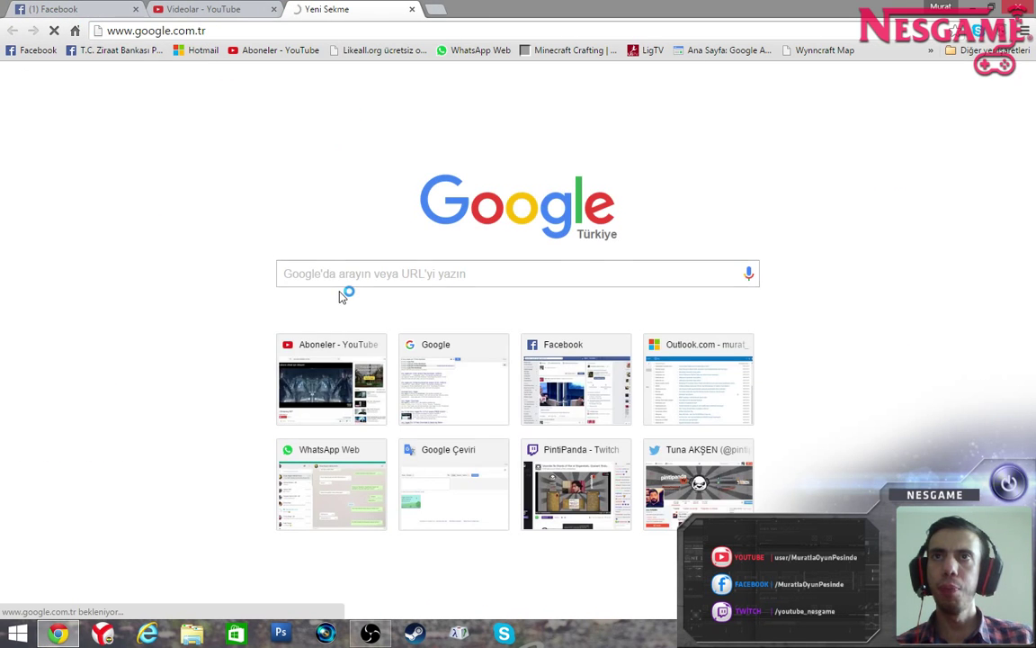
pyautogui.click(343, 300)
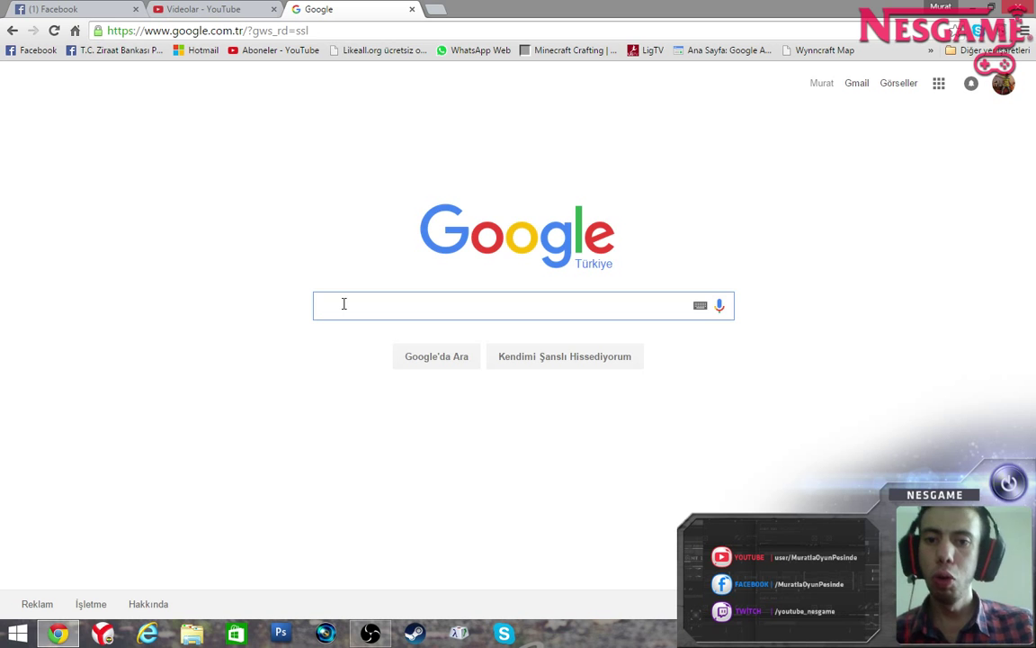
pyautogui.write('Op')
pyautogui.press('BackSpace')
pyautogui.press('BackSpace')
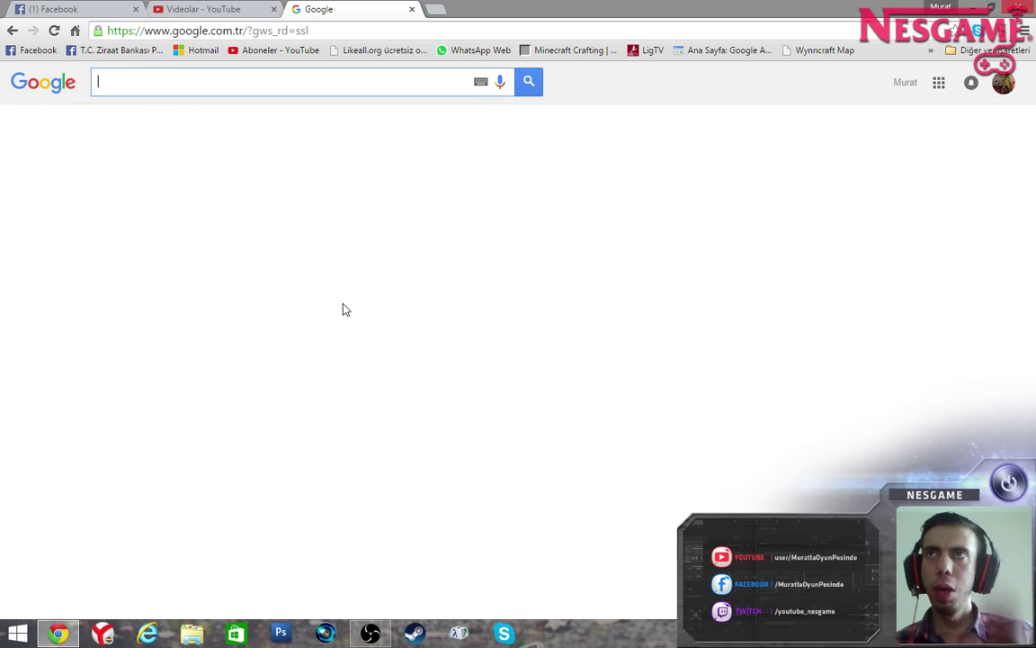
pyautogui.click(371, 633)
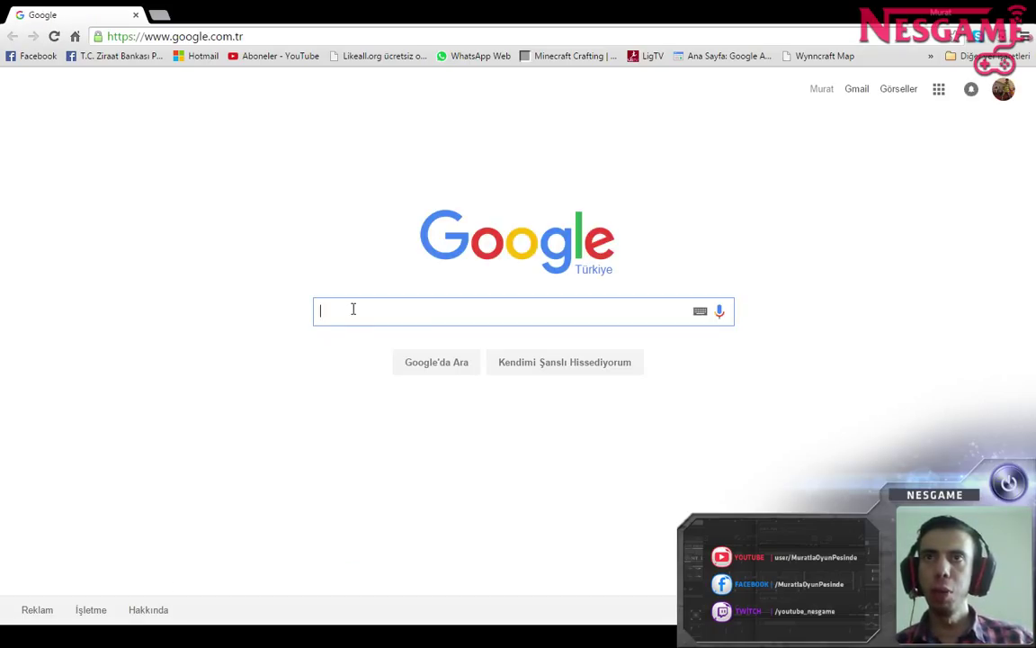
# Step: Search Google for "open broadcaster software"
pyautogui.write('Ope')
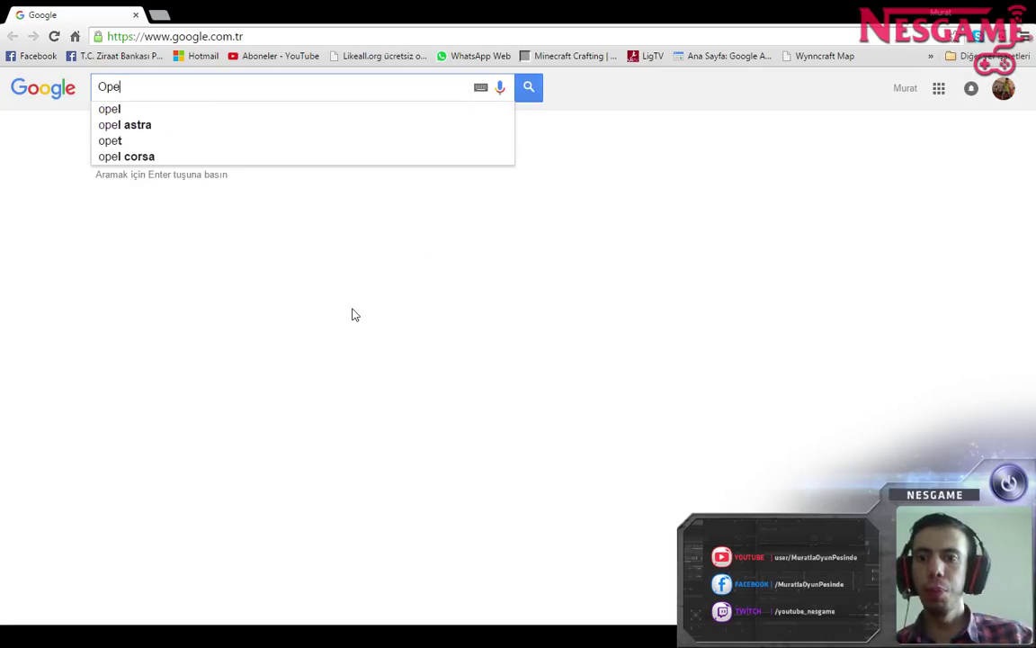
pyautogui.write('n B')
pyautogui.press('Down')
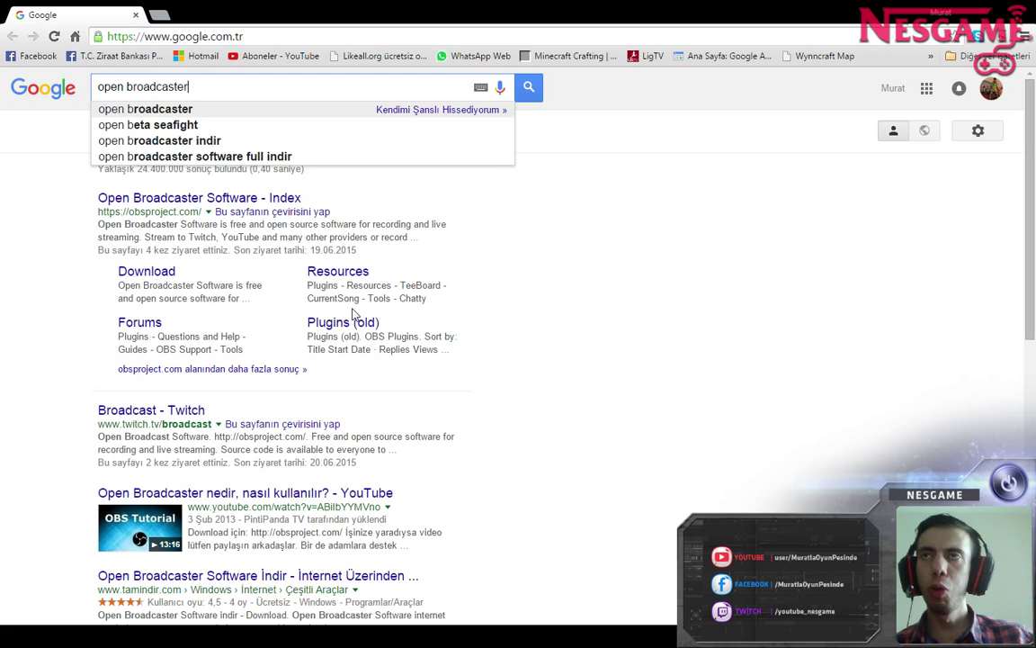
pyautogui.write('sof')
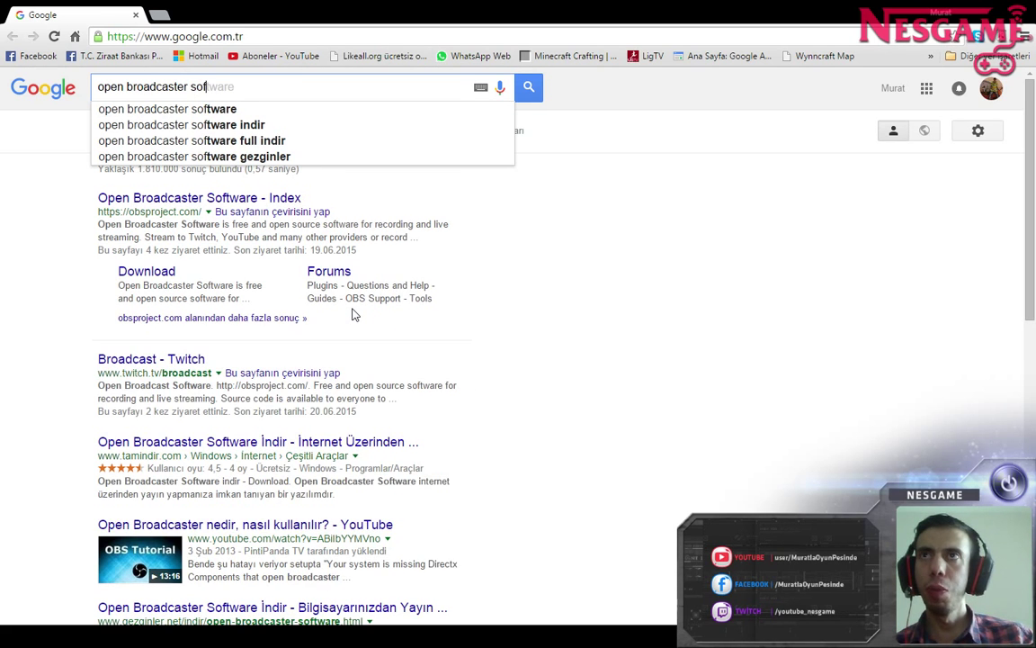
pyautogui.write('tware')
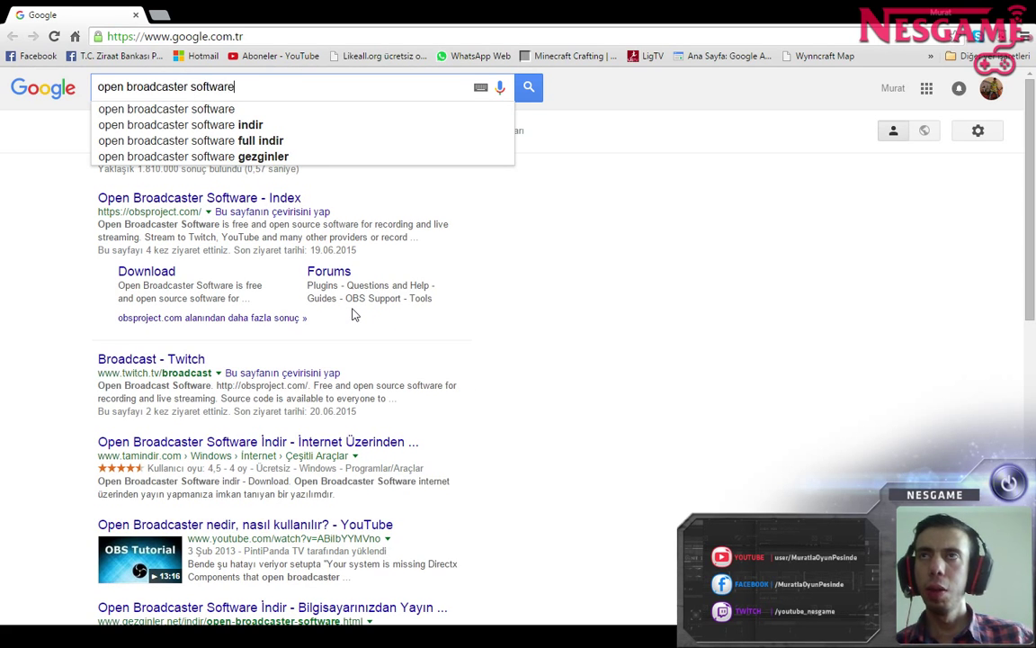
pyautogui.click(201, 108)
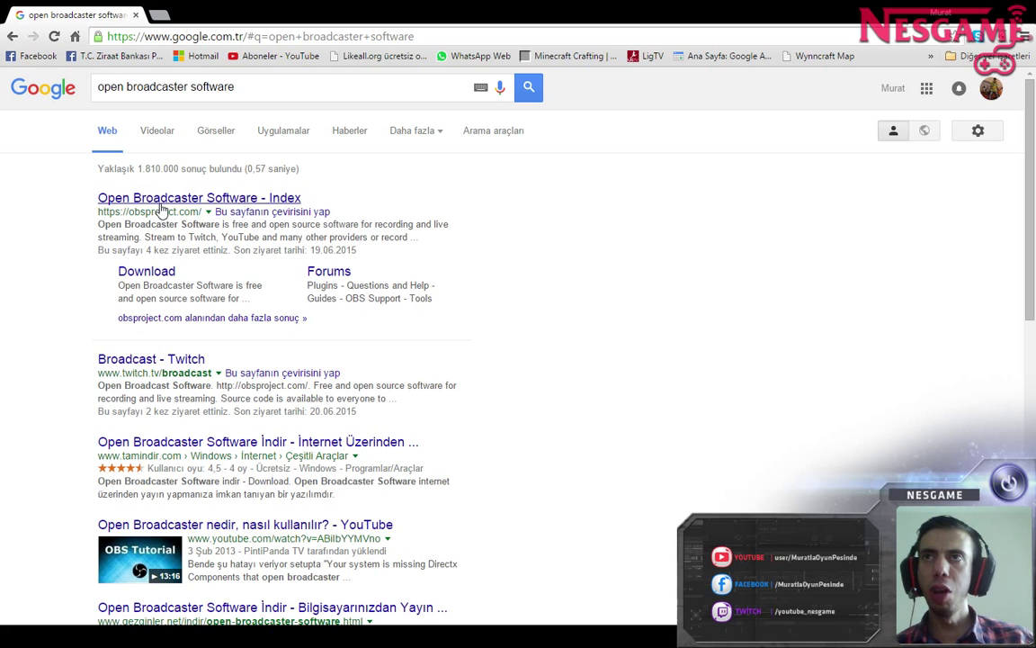
# Step: Open the "Open Broadcaster Software - Index" result and go to the site's Download page
pyautogui.click(202, 197)
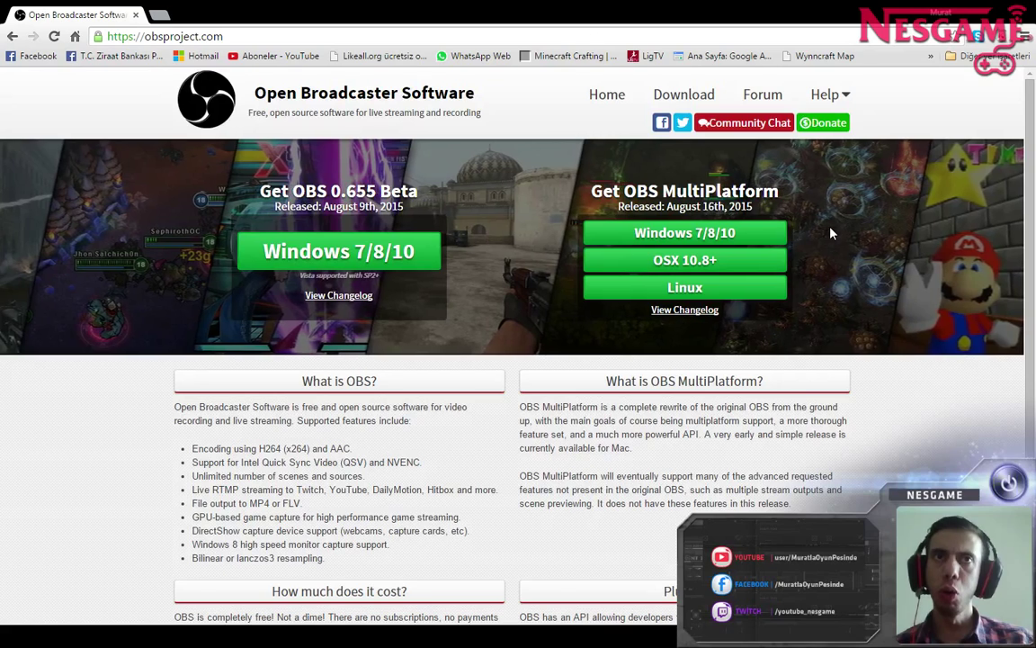
pyautogui.scroll(-2, 827, 229)
pyautogui.scroll(2, 825, 229)
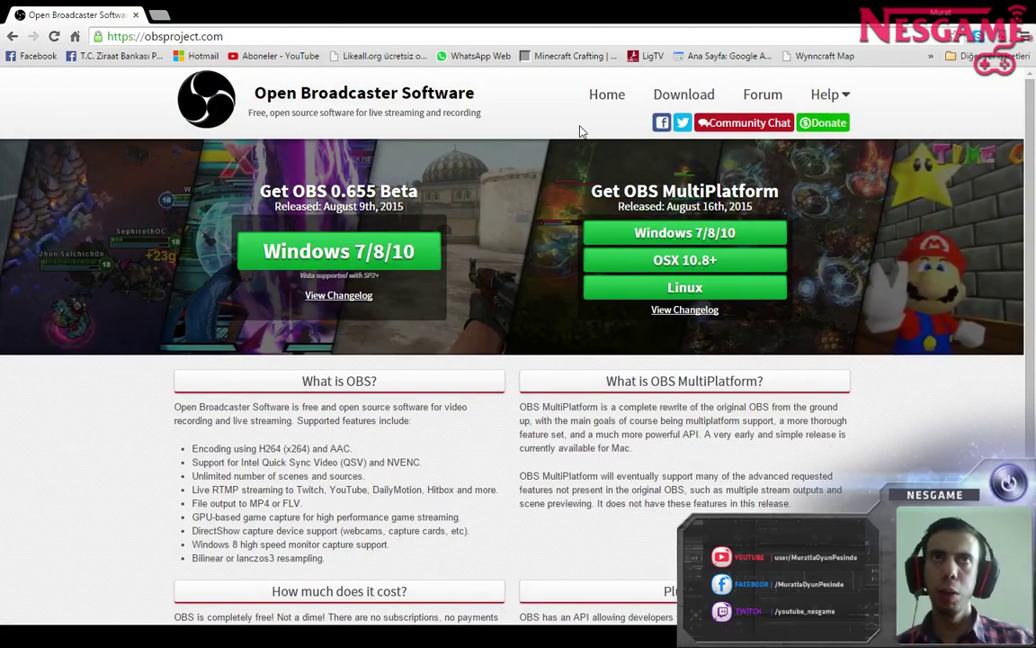
pyautogui.click(685, 95)
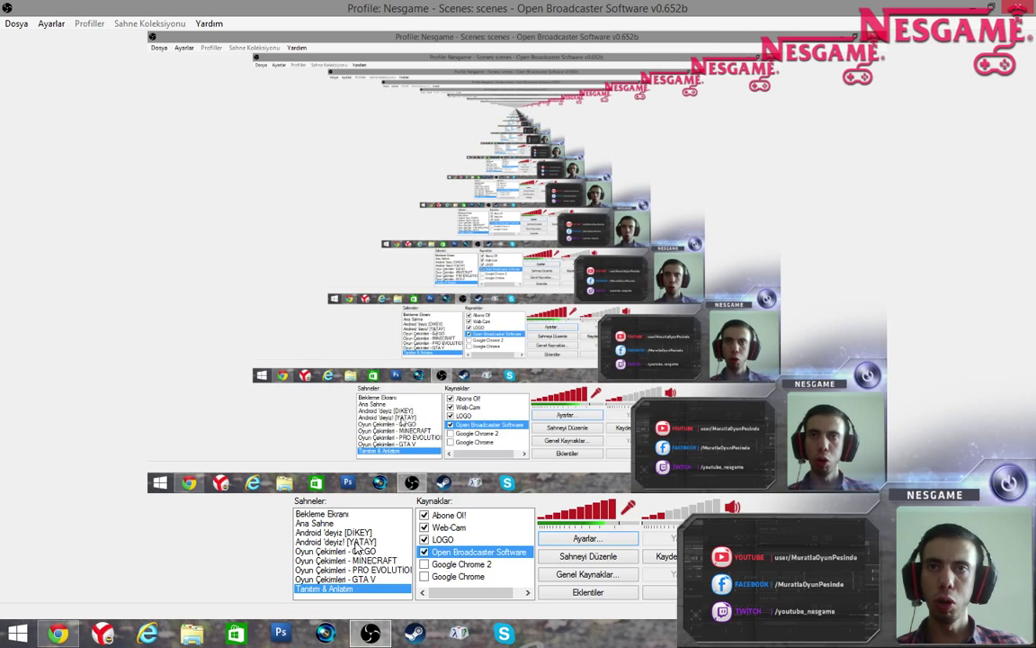
# Step: In Open Broadcaster Software, open the Ayarlar dialog and view the available interface languages in the general settings
pyautogui.click(13, 23)
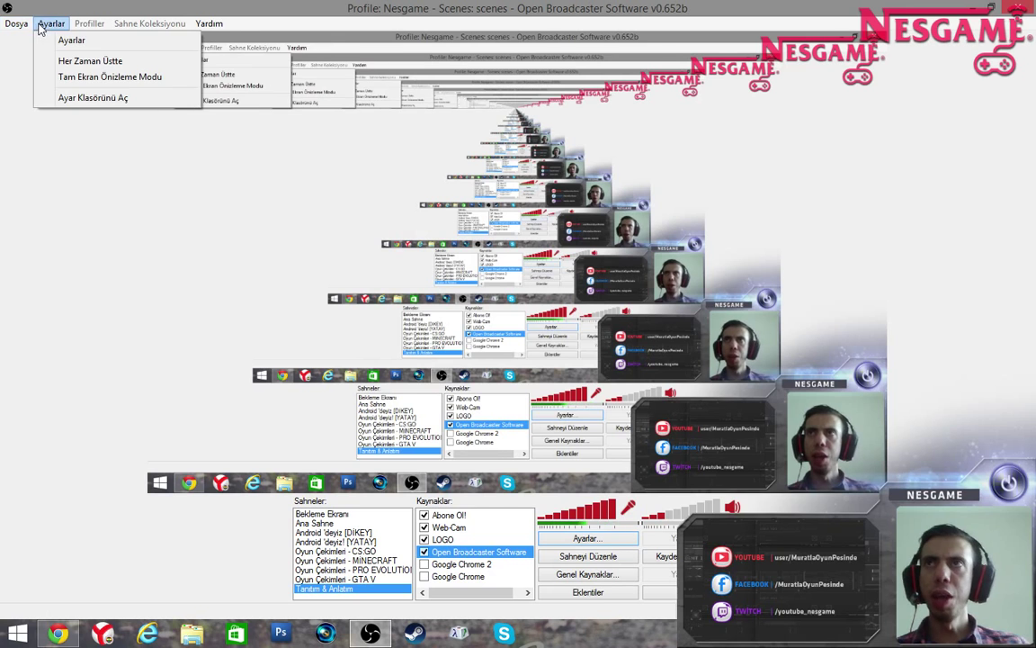
pyautogui.click(51, 23)
pyautogui.click(51, 23)
pyautogui.click(64, 43)
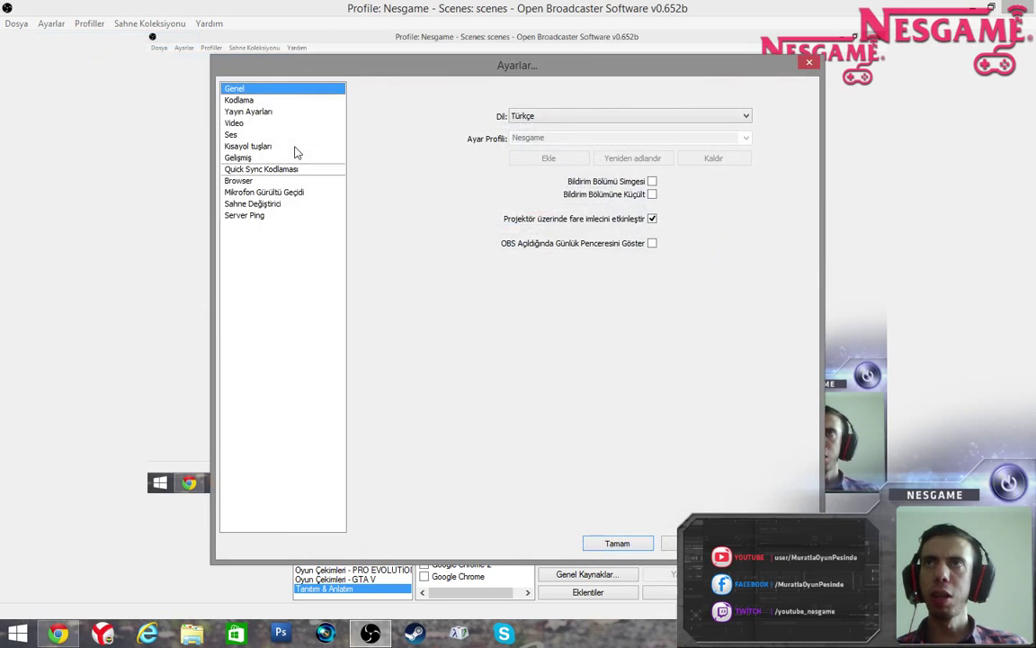
pyautogui.moveTo(389, 77); pyautogui.dragTo(243, 68)
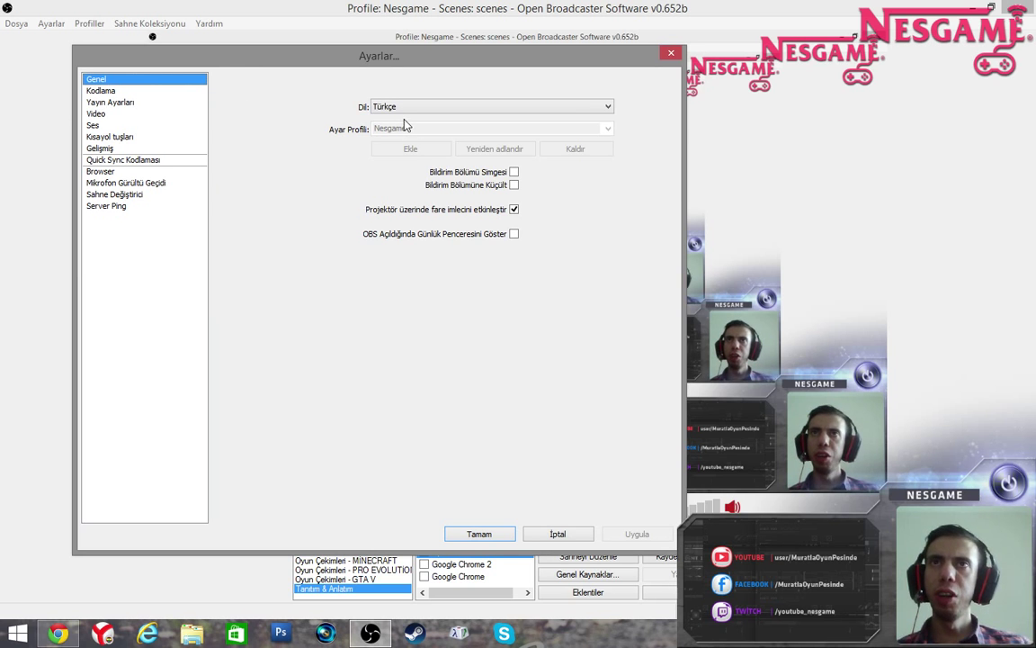
pyautogui.click(493, 109)
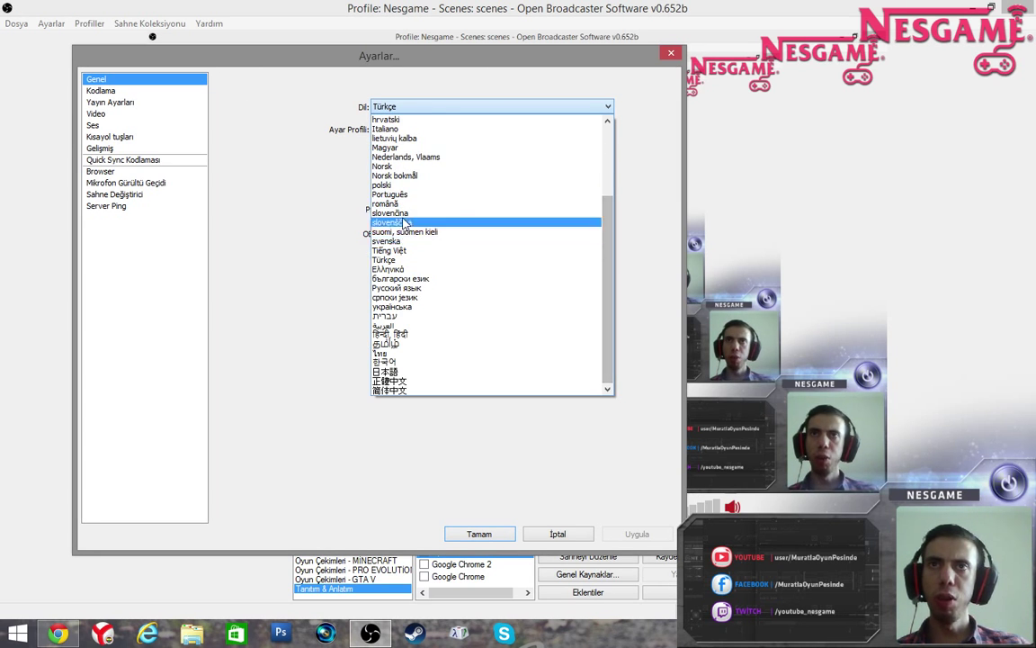
pyautogui.click(540, 92)
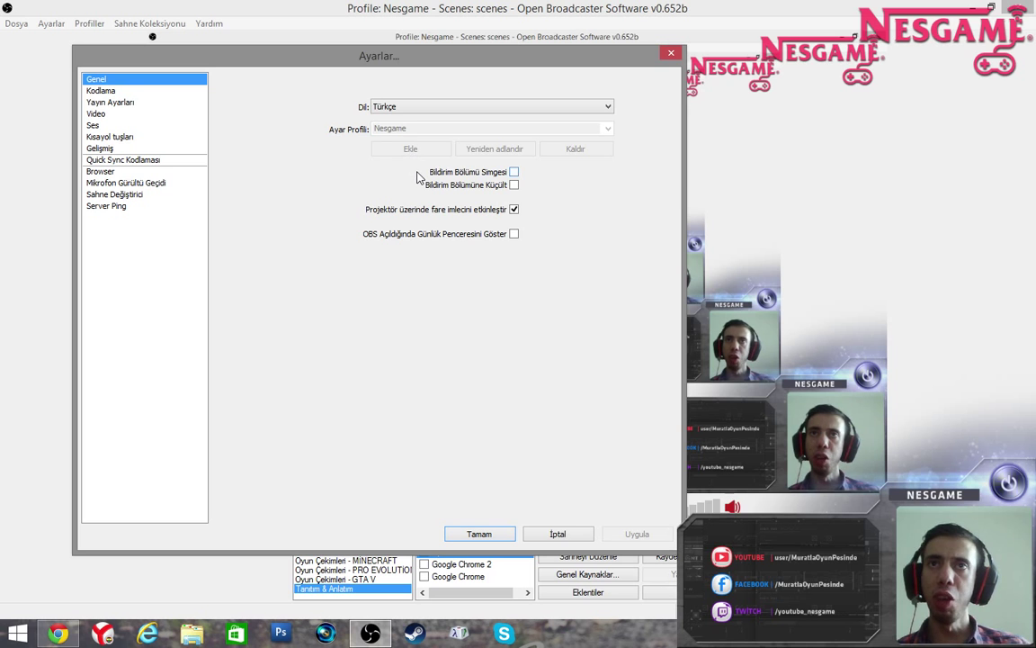
# Step: Examine the bitrate and custom buffer size options in the Kodlama settings, and close the dialog without saving
pyautogui.click(99, 92)
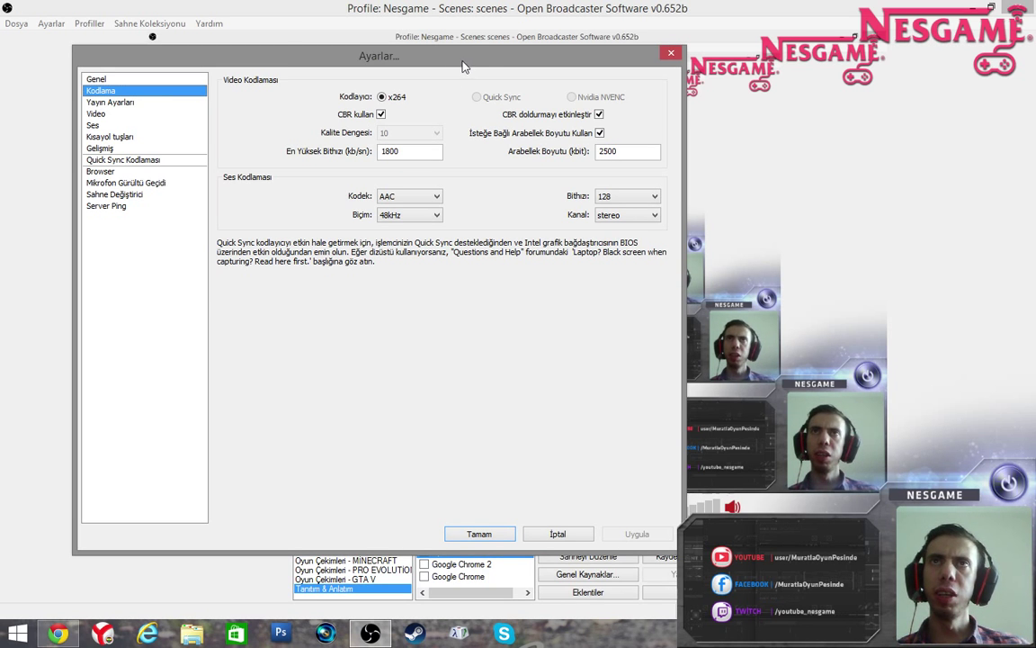
pyautogui.moveTo(463, 65); pyautogui.dragTo(454, 63)
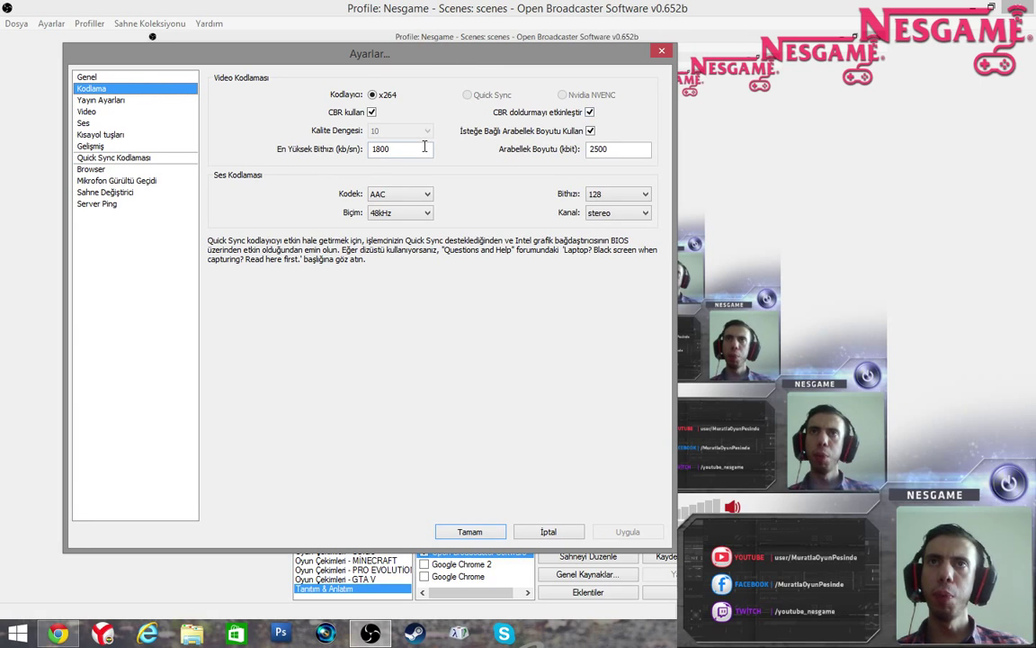
pyautogui.moveTo(417, 149)
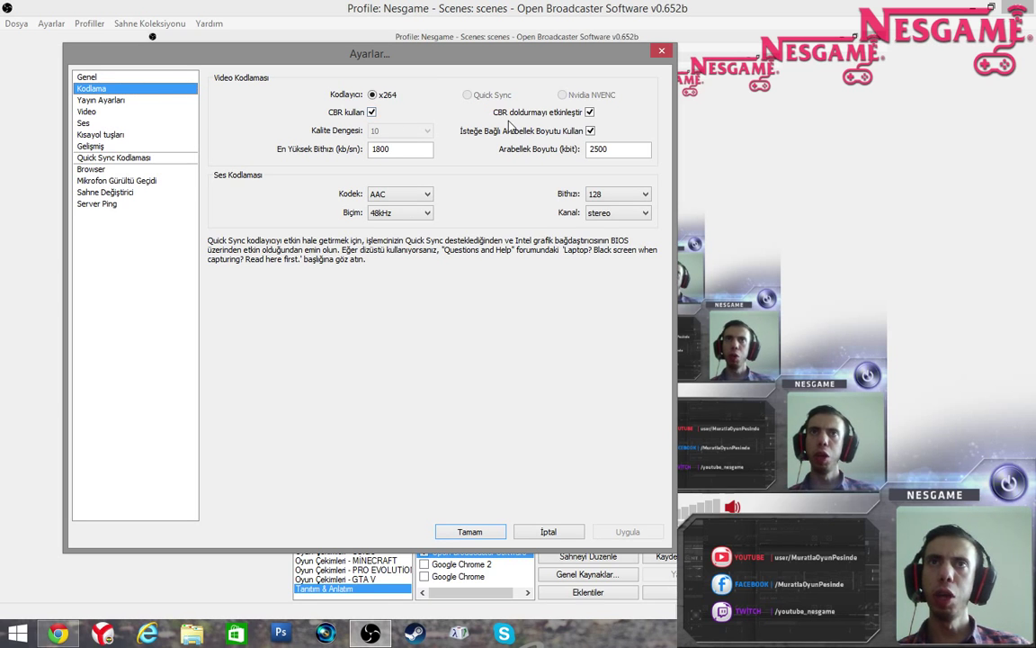
pyautogui.click(591, 132)
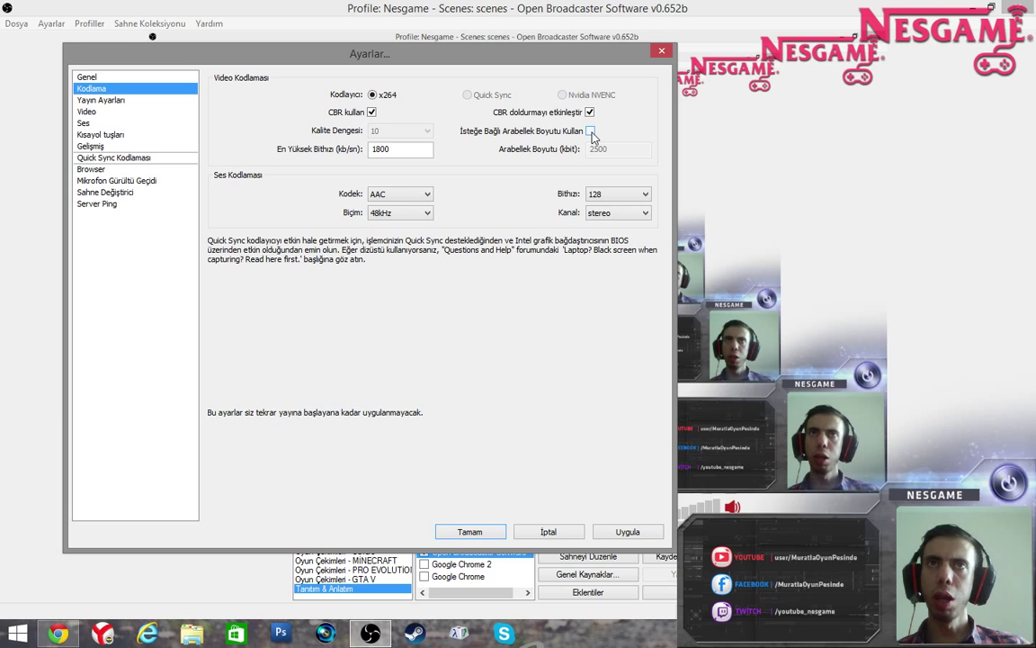
pyautogui.click(591, 131)
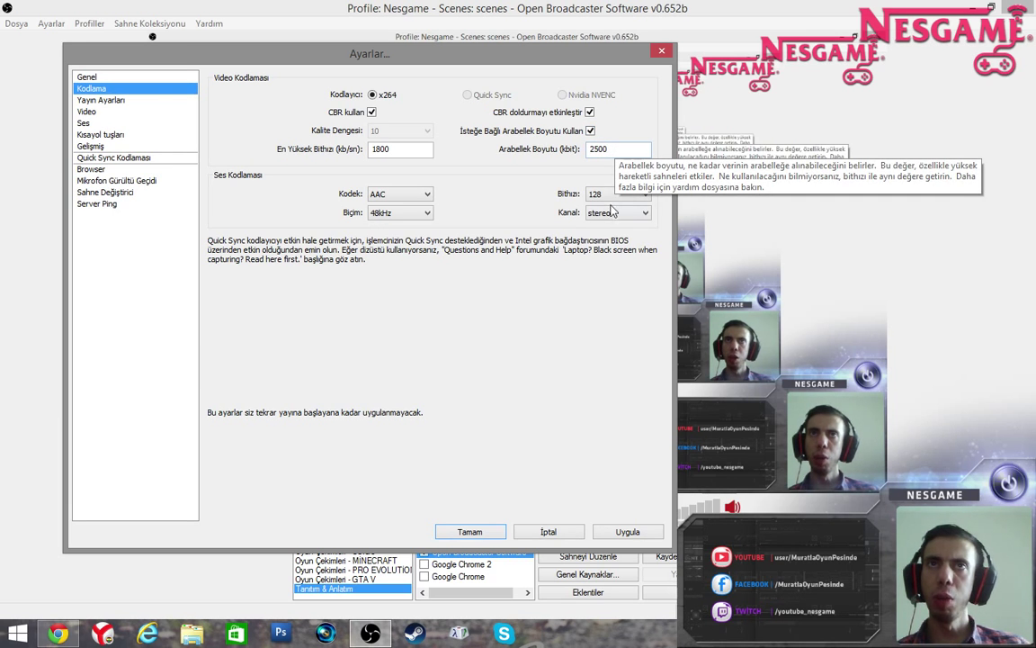
pyautogui.click(391, 149)
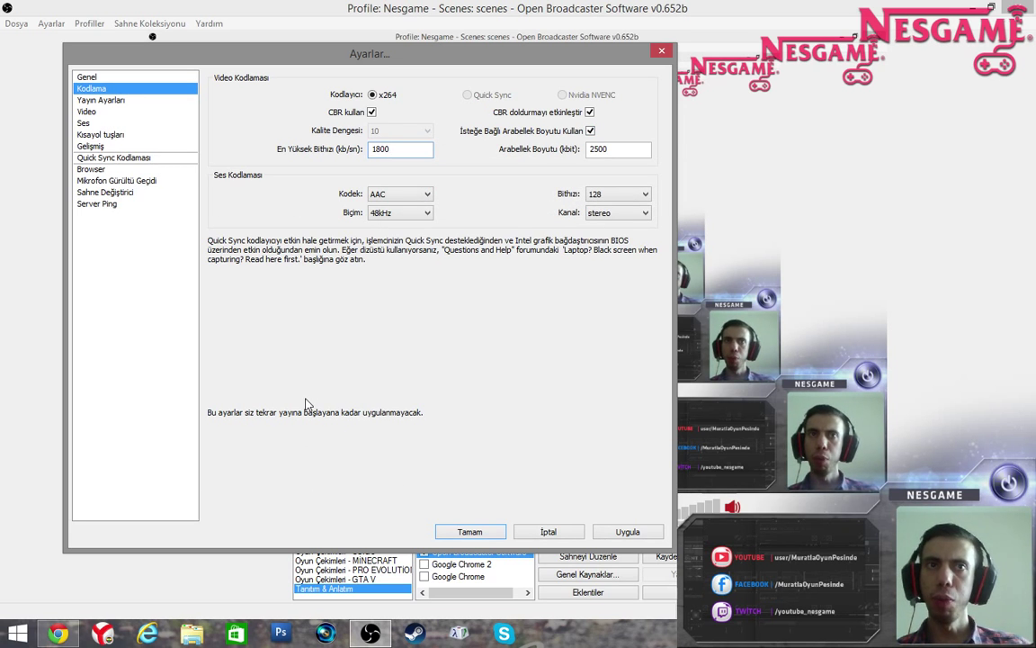
pyautogui.click(546, 534)
# Step: Switch to Chrome and search Google in a new tab for "open broadcaster software twitch"
pyautogui.click(57, 635)
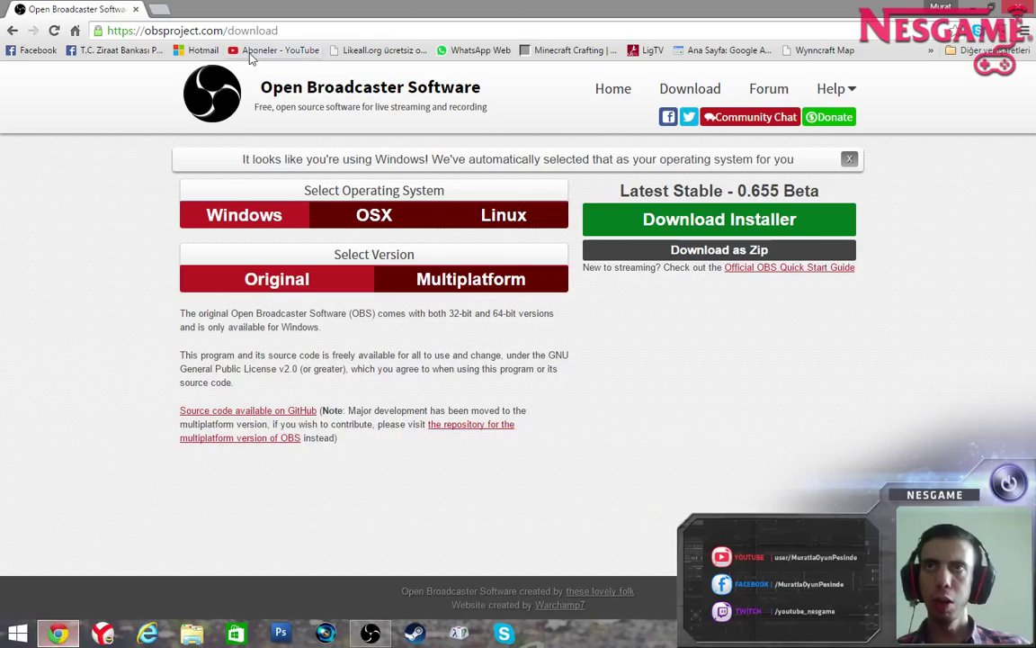
pyautogui.click(151, 11)
pyautogui.click(75, 30)
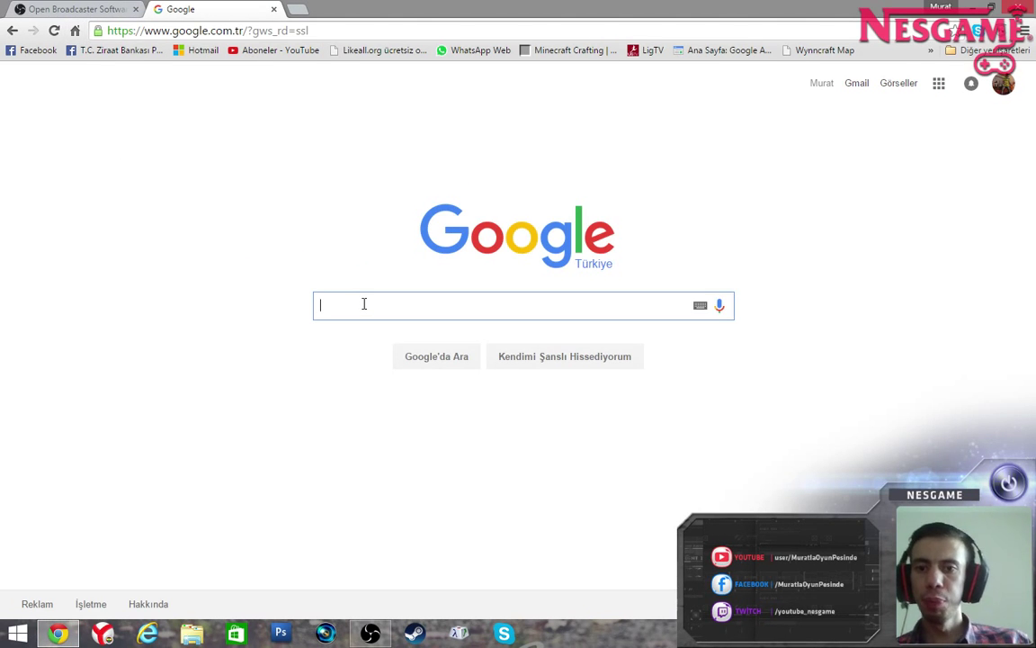
pyautogui.write('Open')
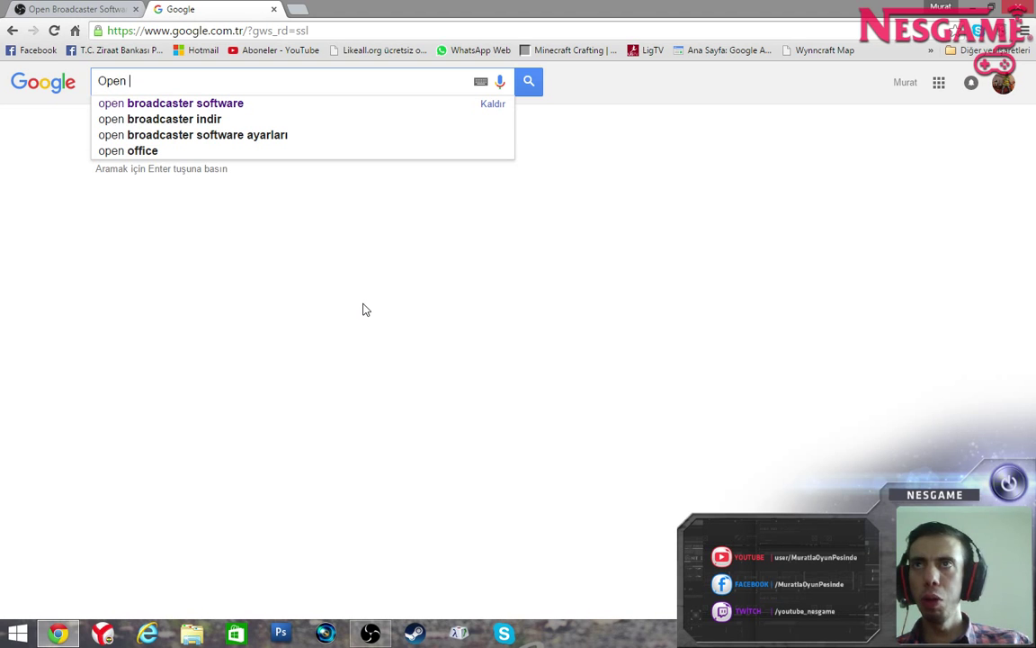
pyautogui.press('Down')
pyautogui.press('Down')
pyautogui.press('Down')
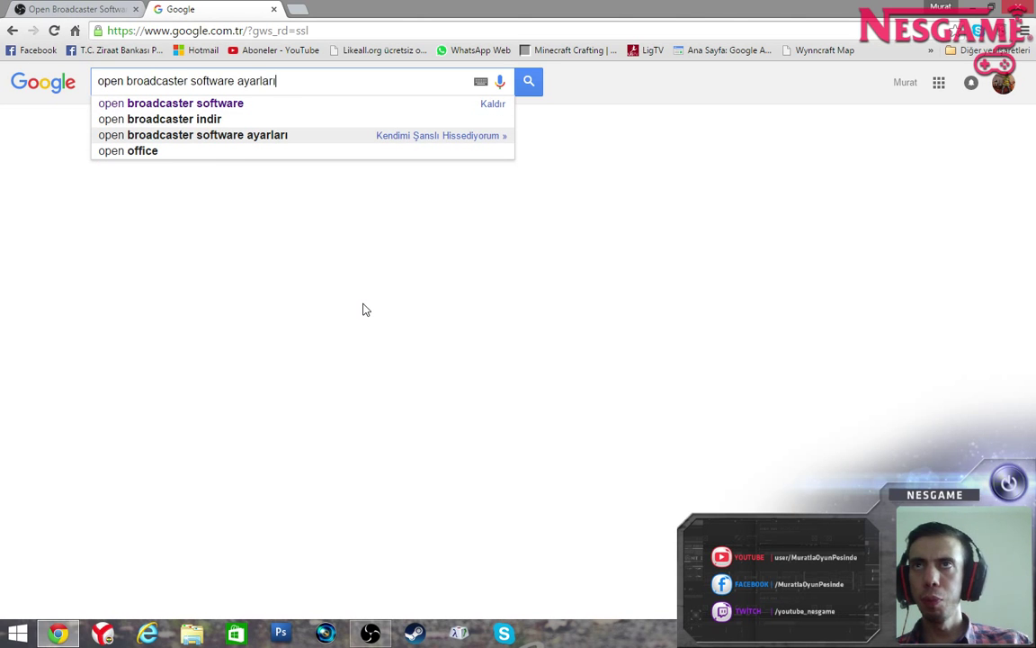
pyautogui.press('Up')
pyautogui.press('Up')
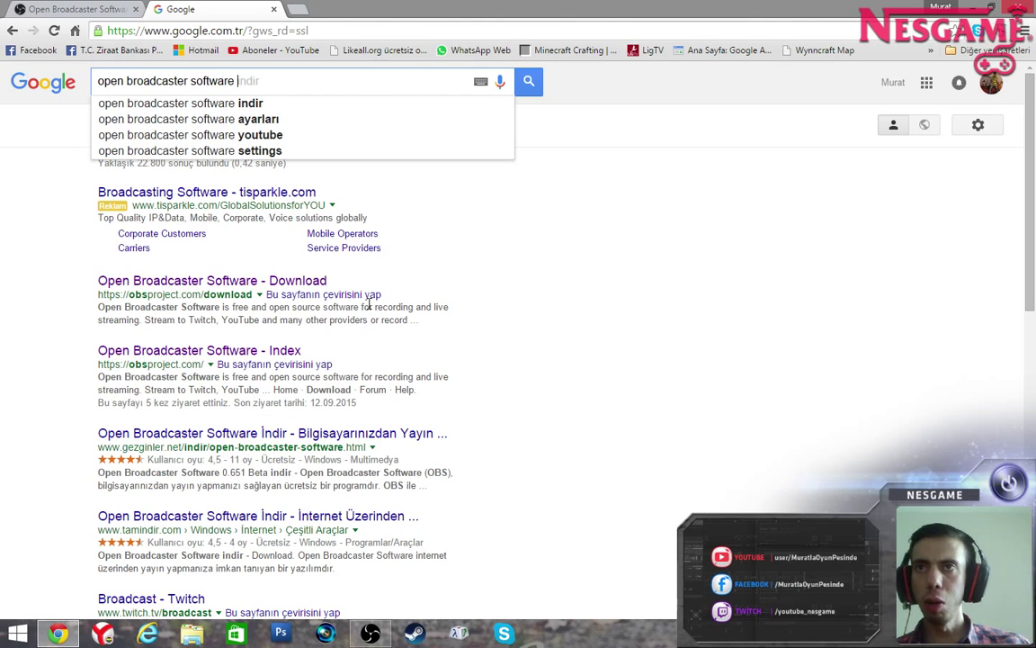
pyautogui.write('y')
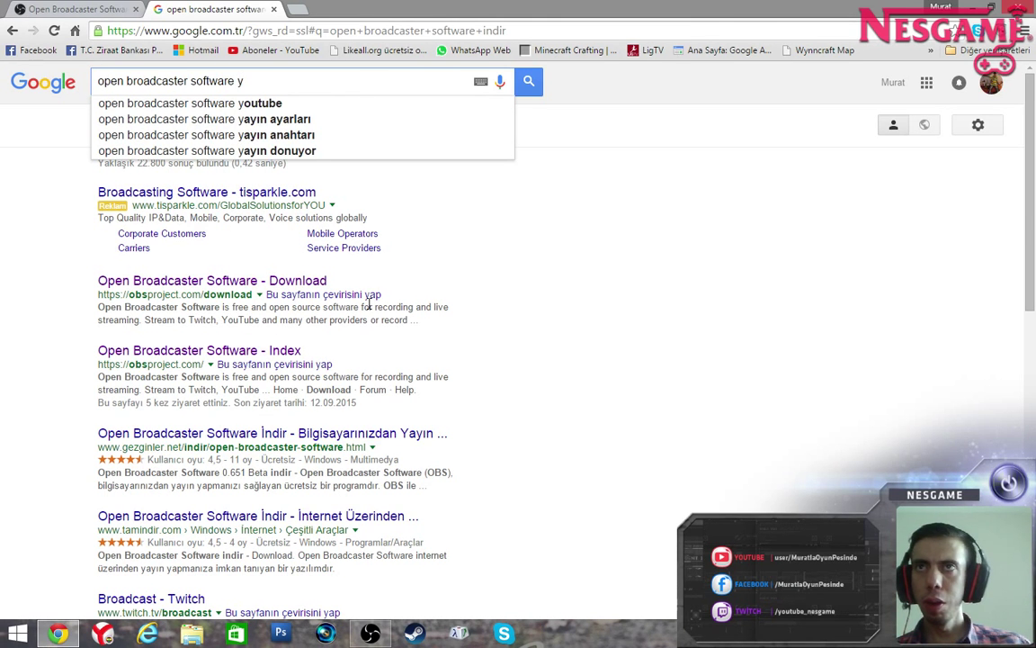
pyautogui.press('BackSpace')
pyautogui.write('t')
pyautogui.write('witch')
pyautogui.press('Return')
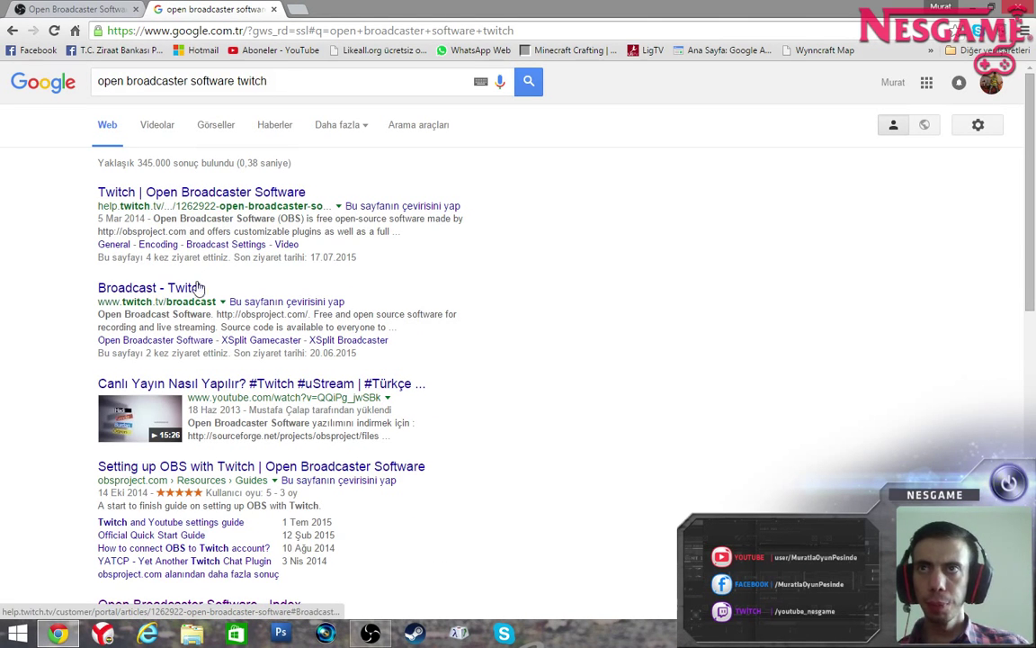
# Step: Open the "Setting up OBS with Twitch" guide from the results and go to the forum's Resources section
pyautogui.scroll(-1, 196, 286)
pyautogui.click(206, 394)
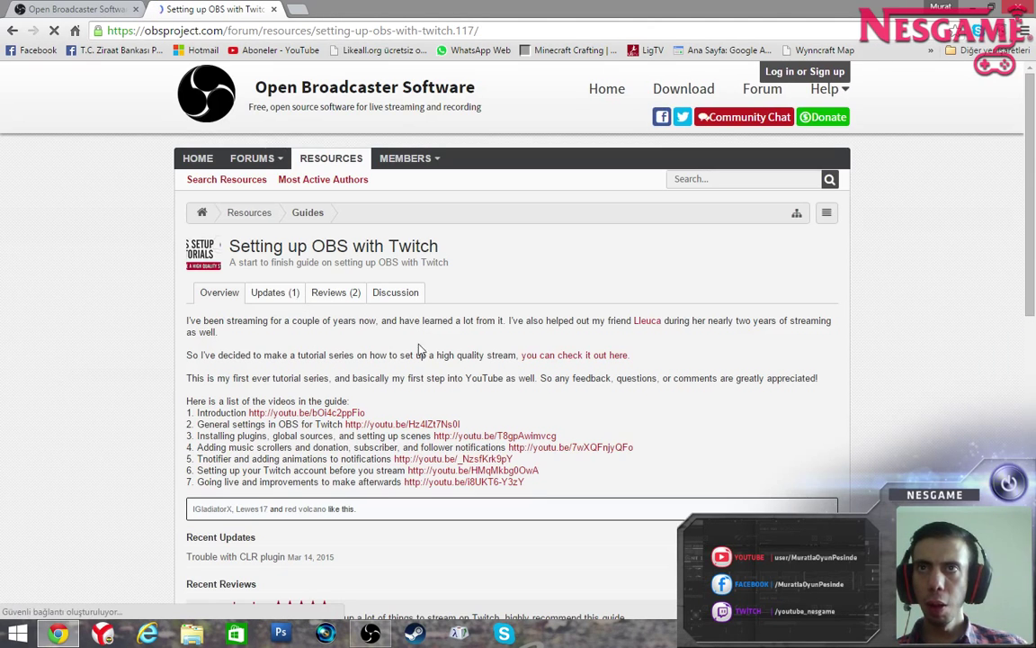
pyautogui.scroll(-5, 396, 324)
pyautogui.scroll(5, 384, 311)
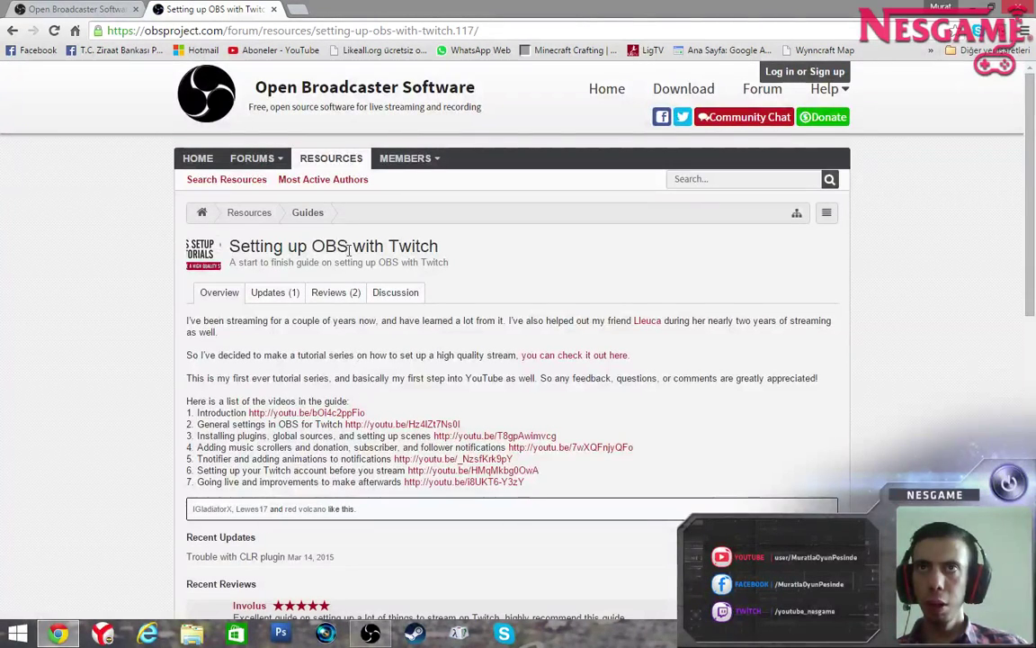
pyautogui.click(342, 160)
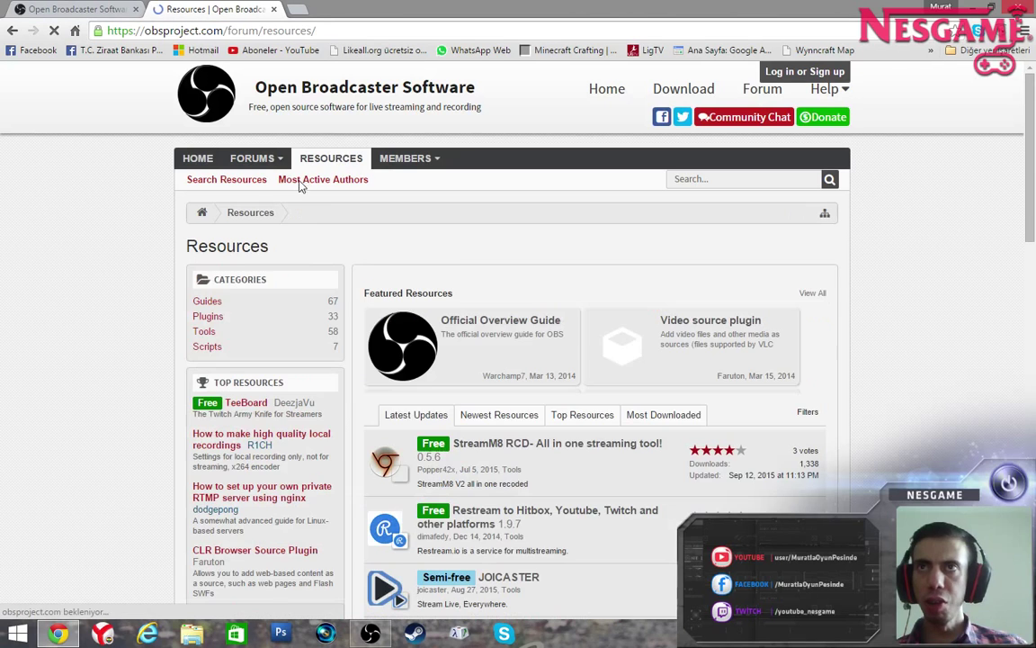
# Step: Return from the forum Resources page to the Google results and open the Twinfinite guide "OBS Guide: How to Stream to Twitch"
pyautogui.scroll(-3, 405, 252)
pyautogui.scroll(3, 484, 281)
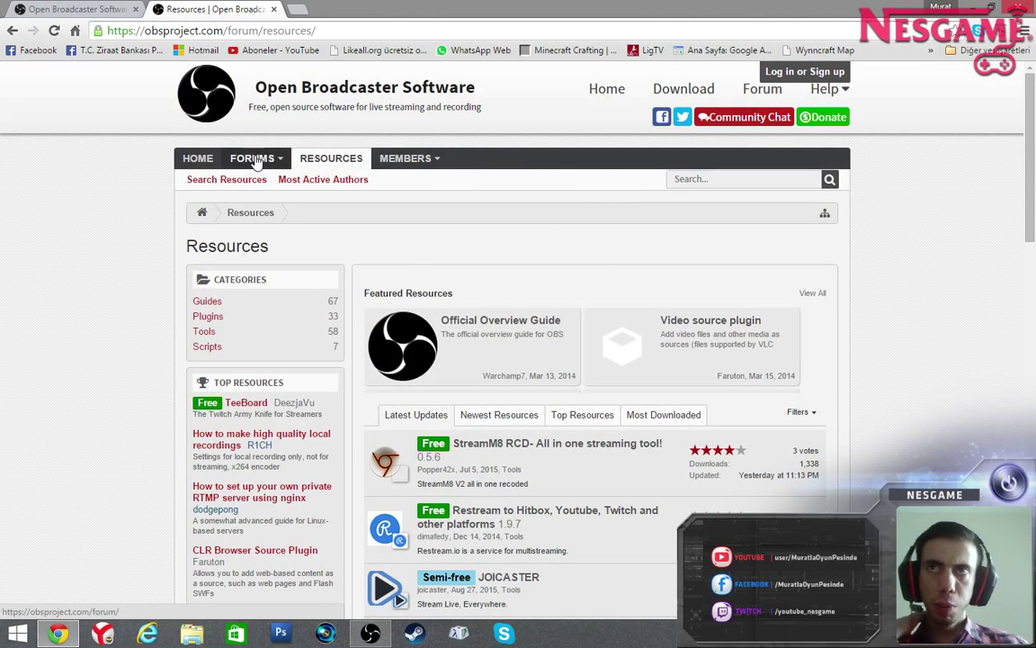
pyautogui.click(13, 31)
pyautogui.click(13, 31)
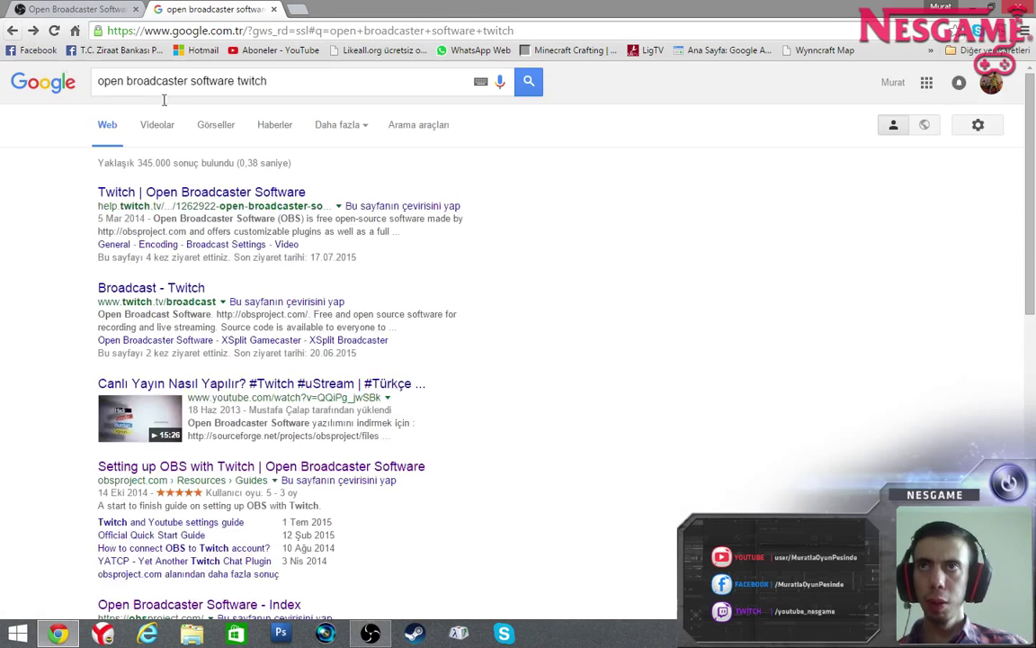
pyautogui.scroll(-2, 310, 225)
pyautogui.scroll(-2, 322, 238)
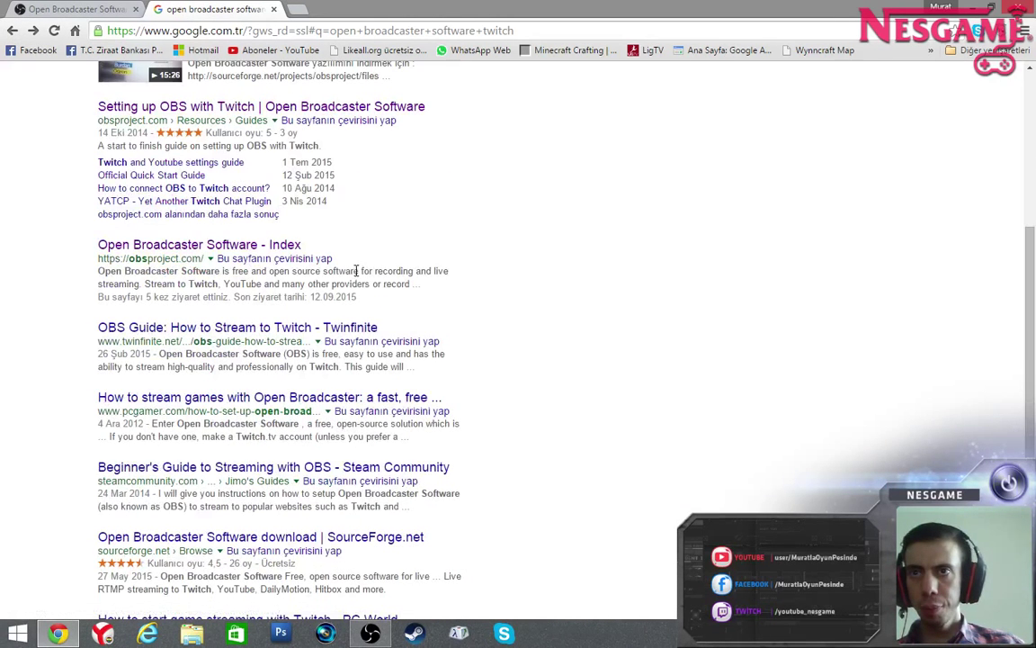
pyautogui.click(295, 328)
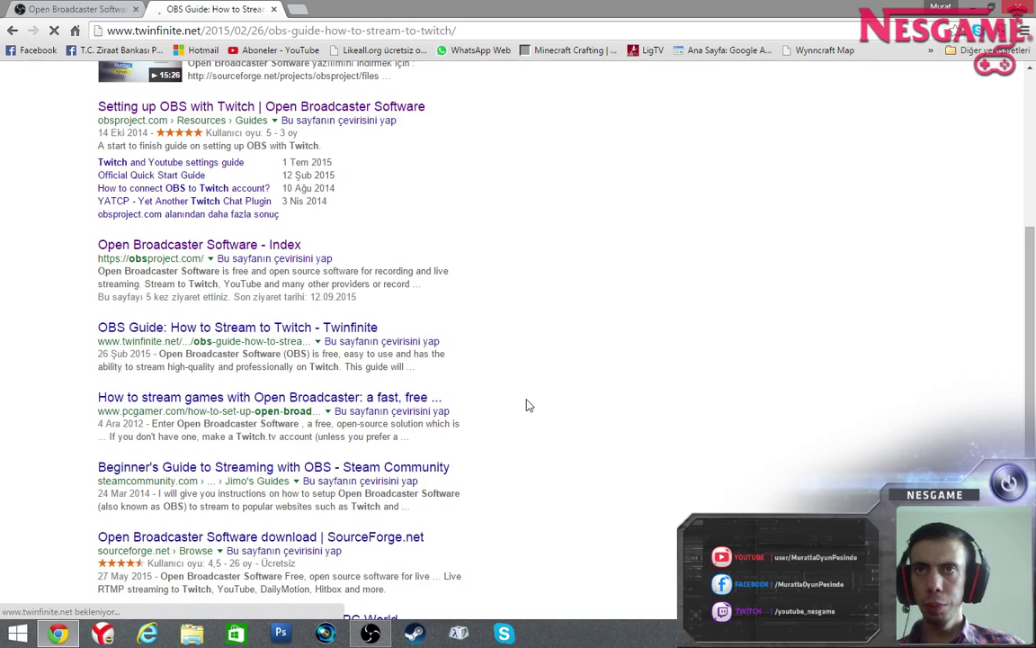
# Step: Switch to Open Broadcaster Software, view the Kodlama section of the Ayarlar dialog, and close the dialog with its settings accepted
pyautogui.click(370, 633)
pyautogui.click(376, 633)
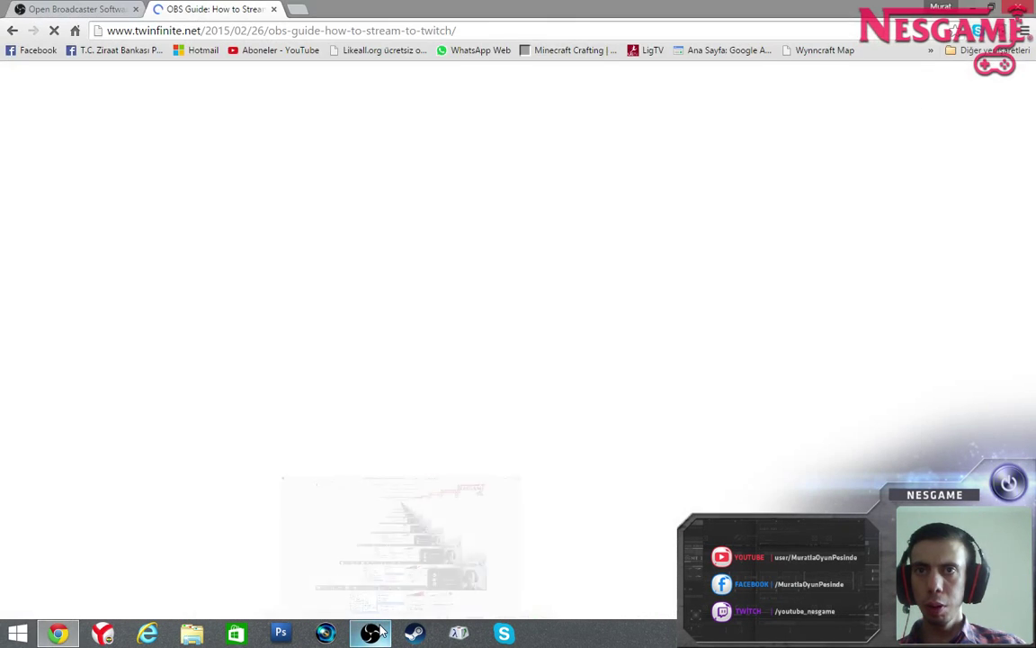
pyautogui.click(378, 634)
pyautogui.click(51, 16)
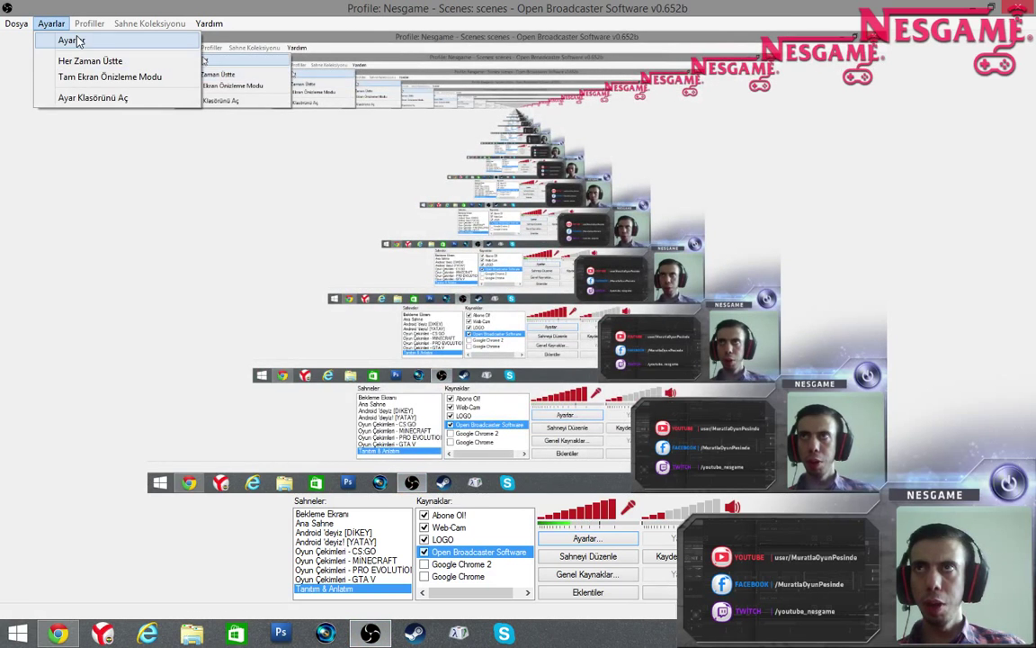
pyautogui.click(72, 38)
pyautogui.click(240, 100)
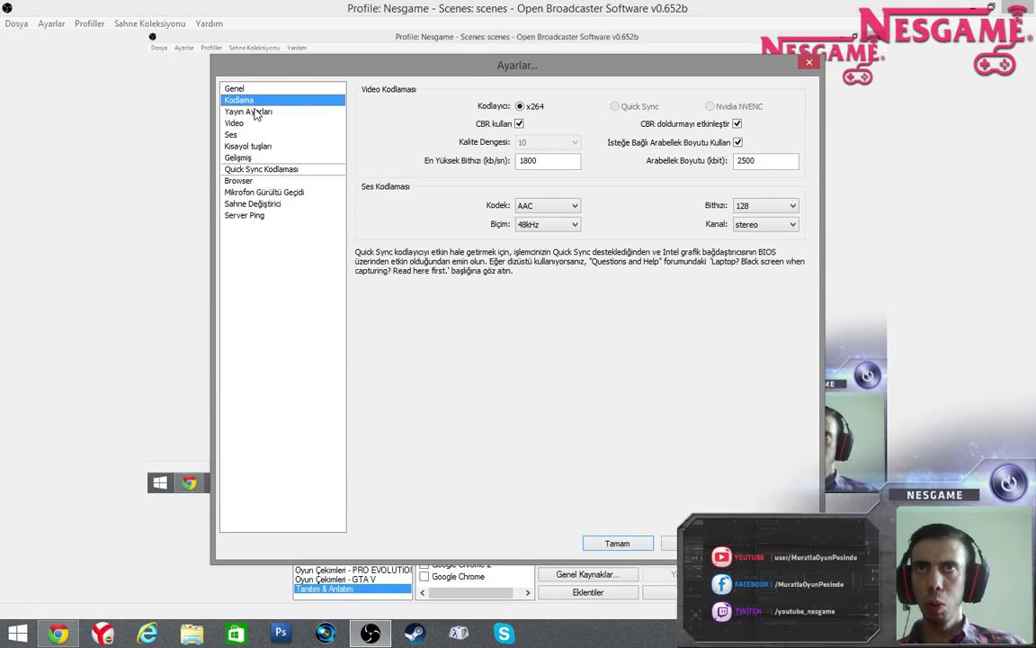
pyautogui.click(255, 111)
pyautogui.click(239, 100)
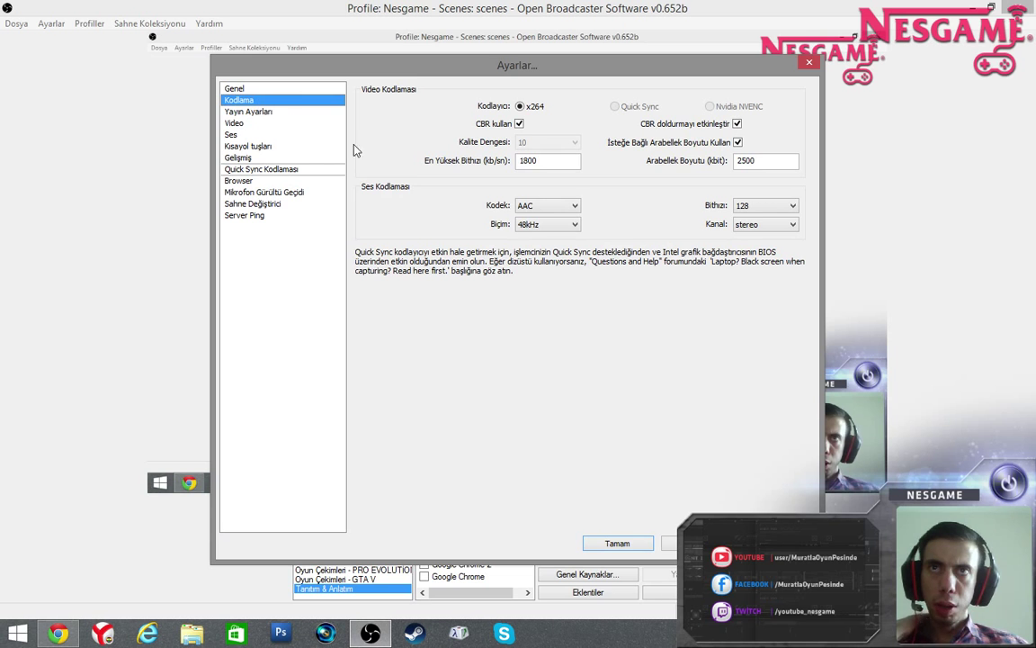
pyautogui.click(617, 543)
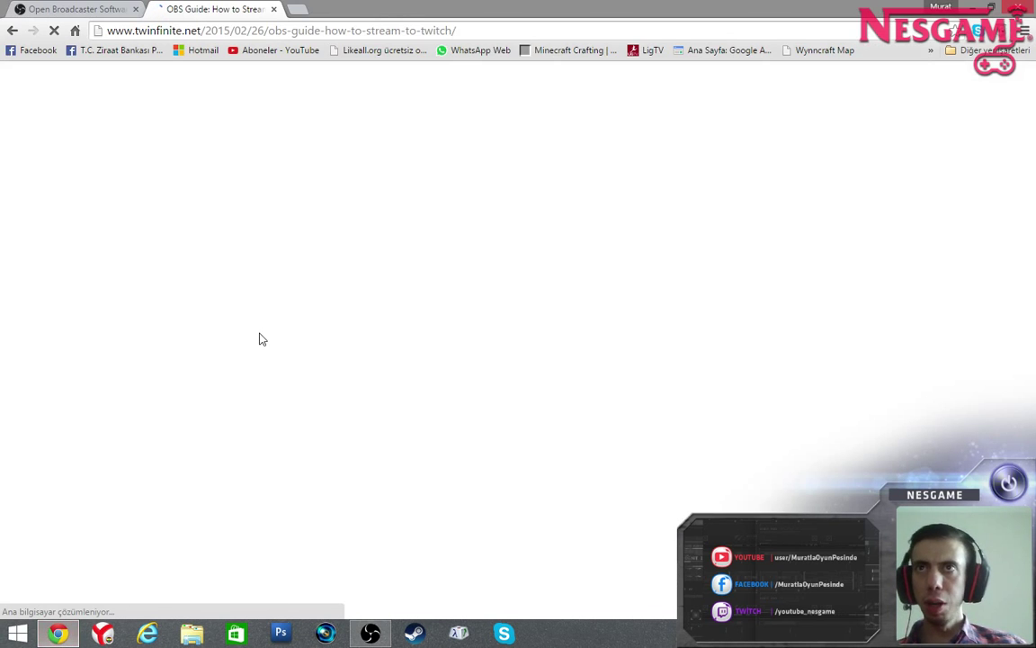
# Step: In Chrome, go to the Google home page and search for "open broadcaster software indir bit hızı"
pyautogui.click(75, 31)
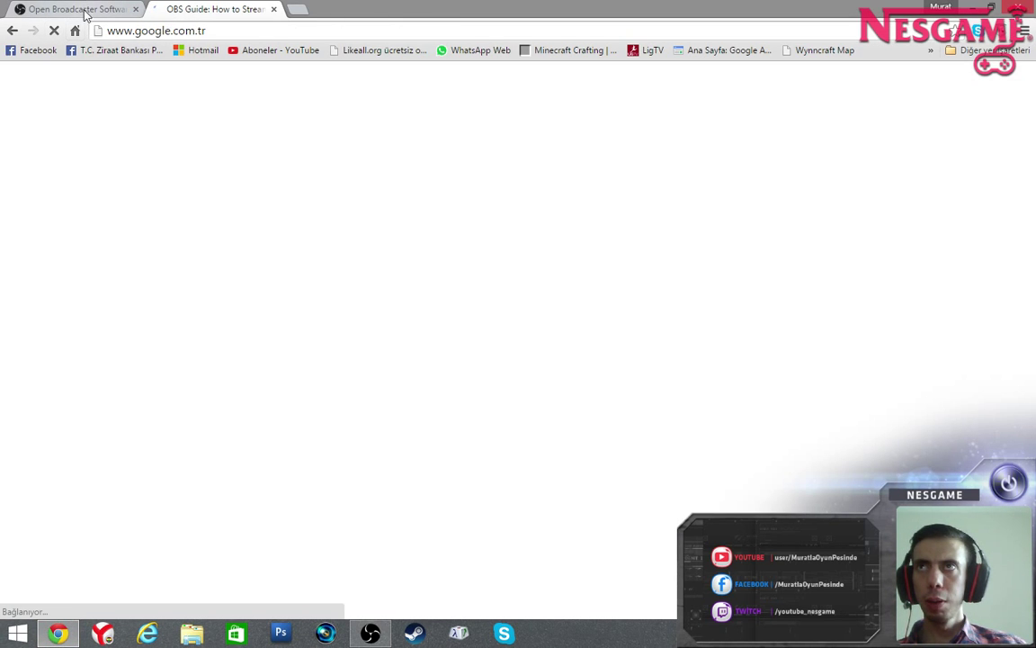
pyautogui.write('Open')
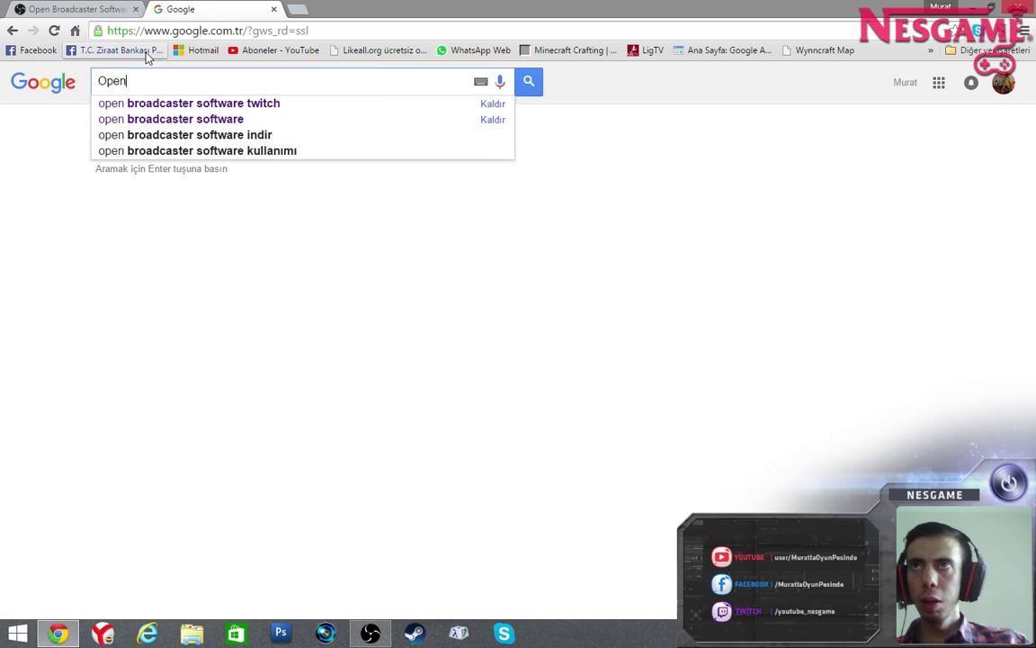
pyautogui.press('Down')
pyautogui.press('Down')
pyautogui.press('Down')
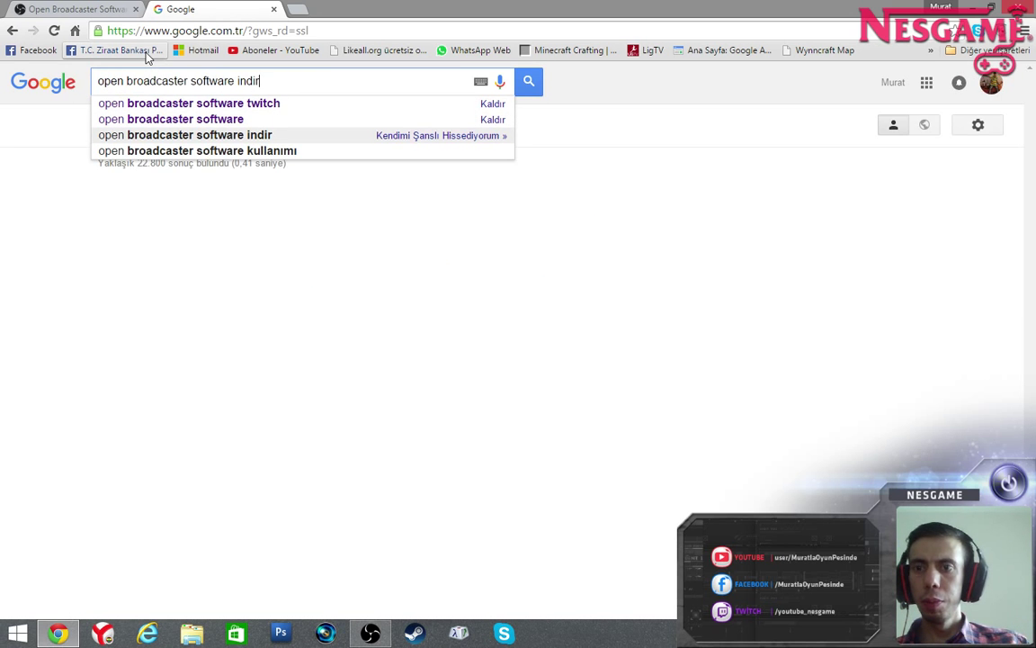
pyautogui.write('bit hızı')
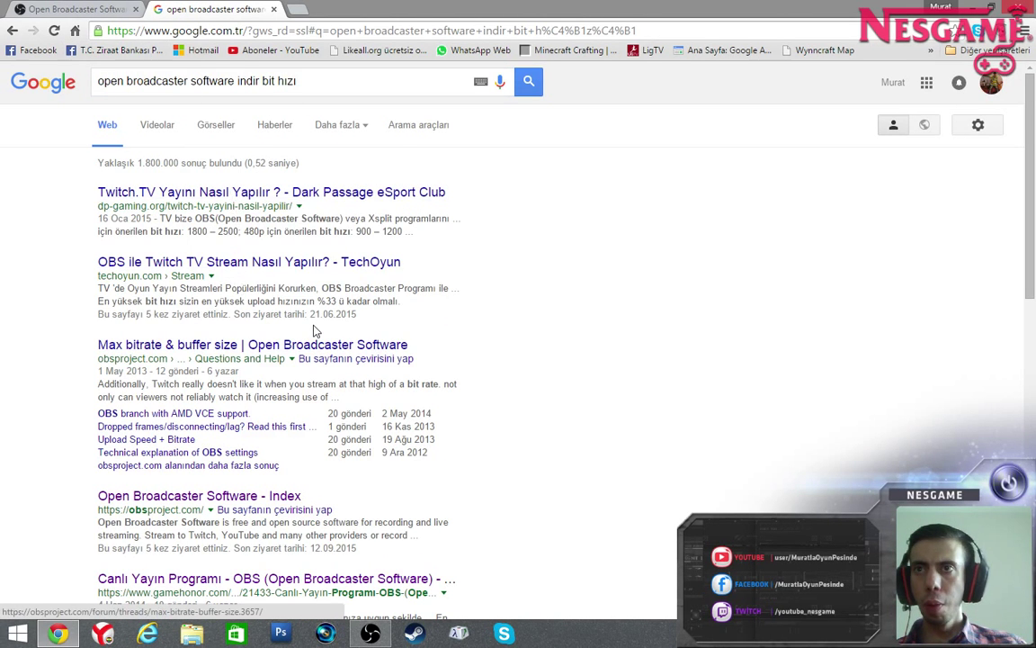
# Step: Examine the recommended bitrates in the "Twitch.TV Yayını Nasıl Yapılır ?" article from the results, and switch to Open Broadcaster Software
pyautogui.scroll(-3, 314, 328)
pyautogui.scroll(-2, 232, 400)
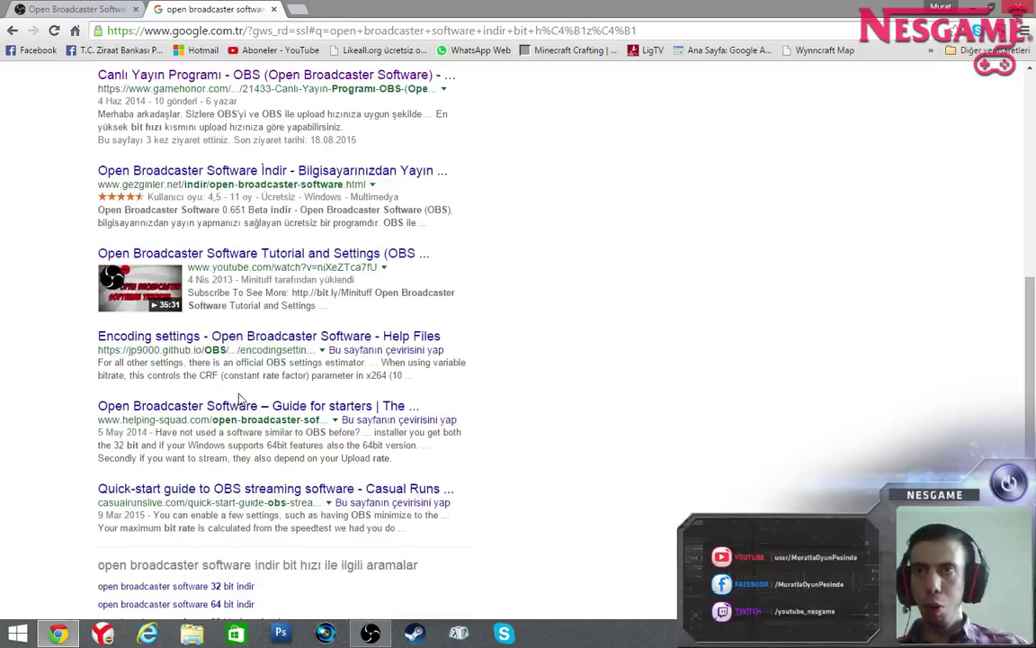
pyautogui.scroll(6, 243, 400)
pyautogui.click(261, 192)
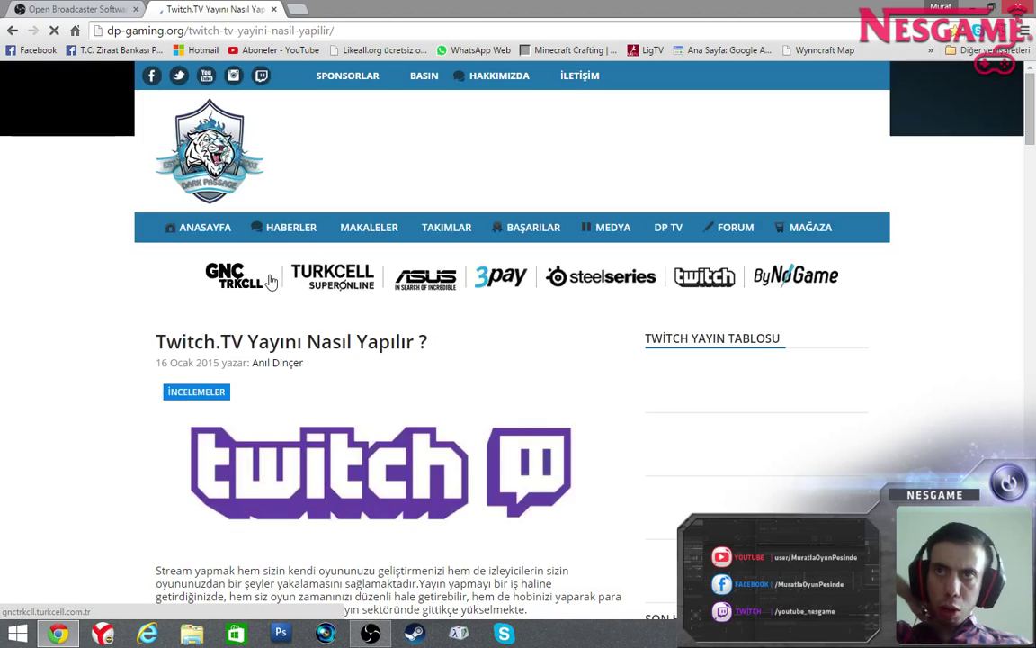
pyautogui.scroll(-4, 315, 284)
pyautogui.scroll(-20, 315, 284)
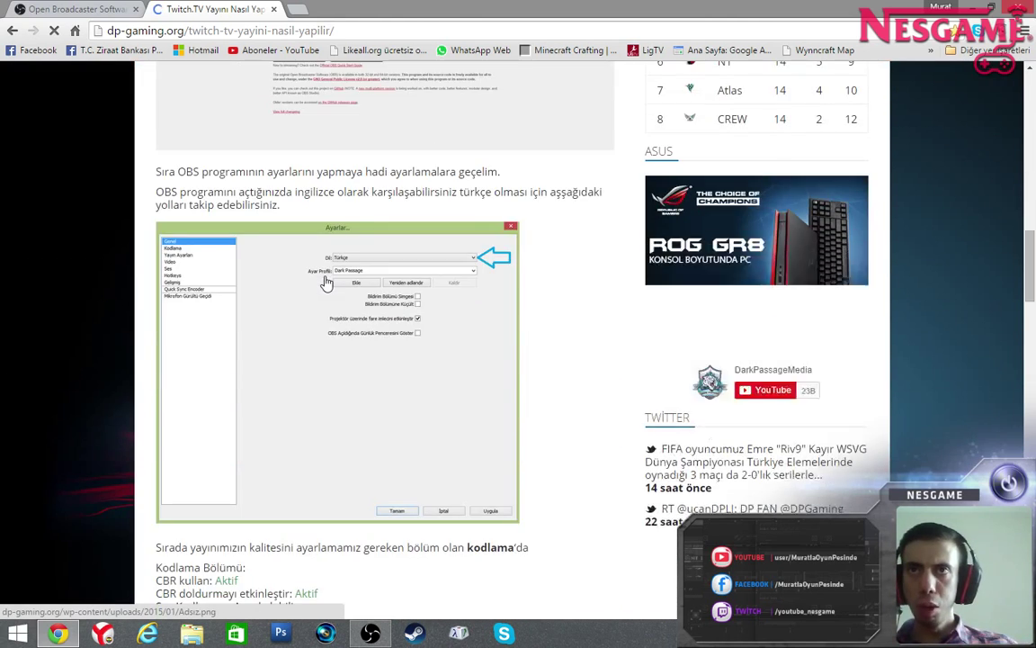
pyautogui.scroll(-2, 327, 283)
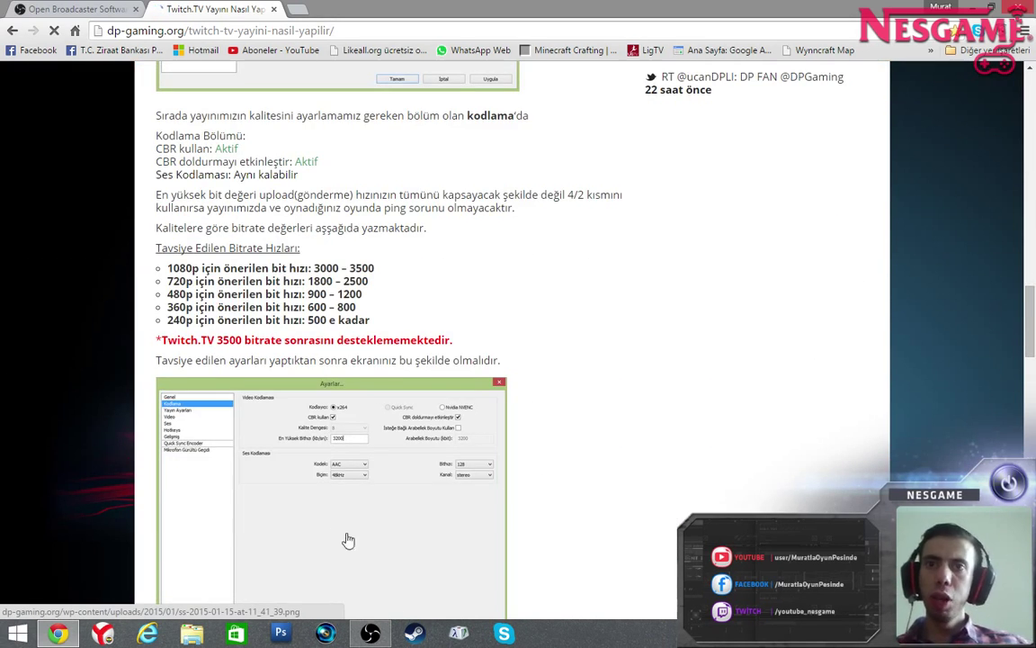
pyautogui.click(370, 633)
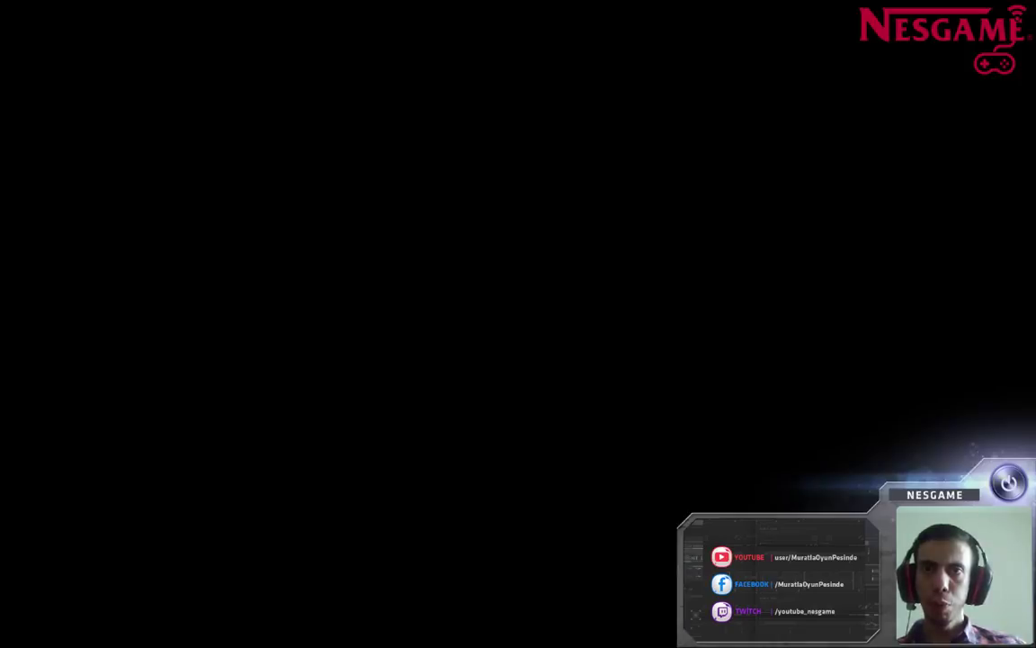
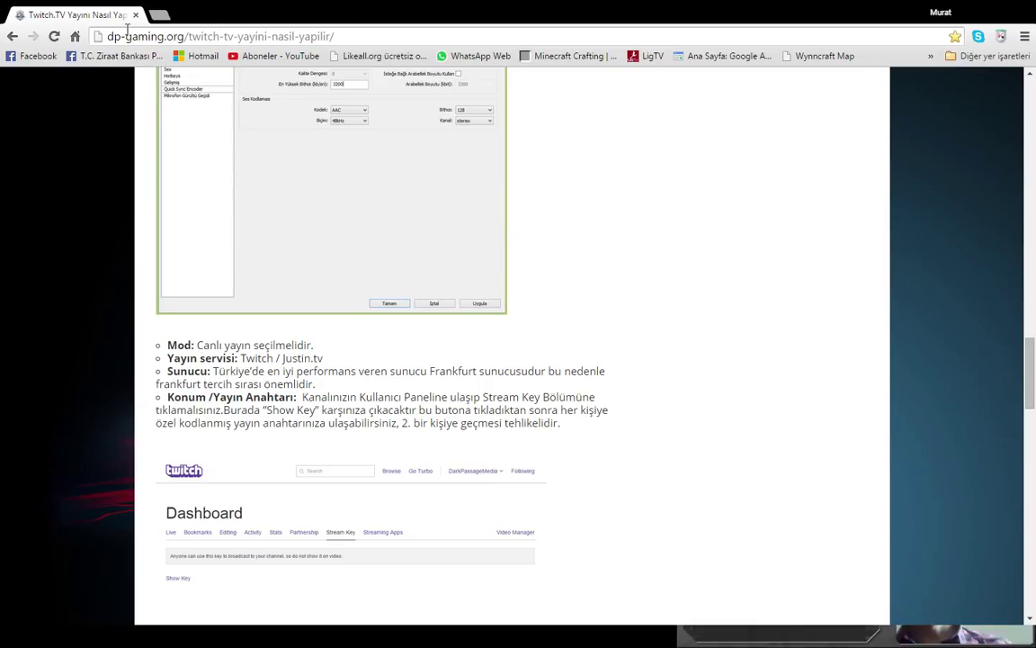
# Step: Search Google in a new Chrome tab for "internet hız testi ttnet"
pyautogui.click(158, 15)
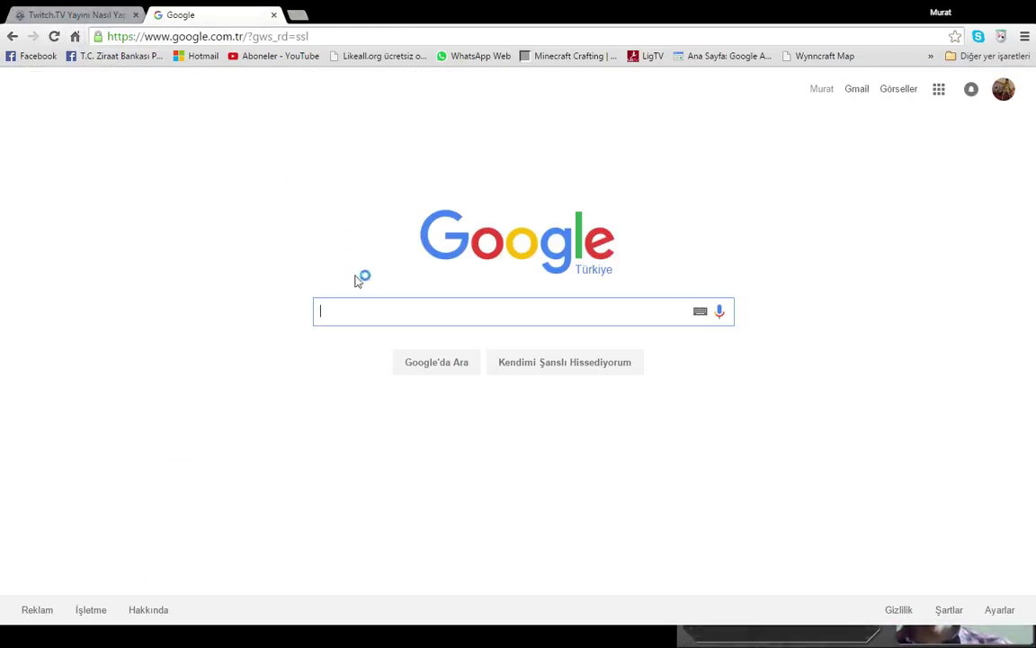
pyautogui.write('inte')
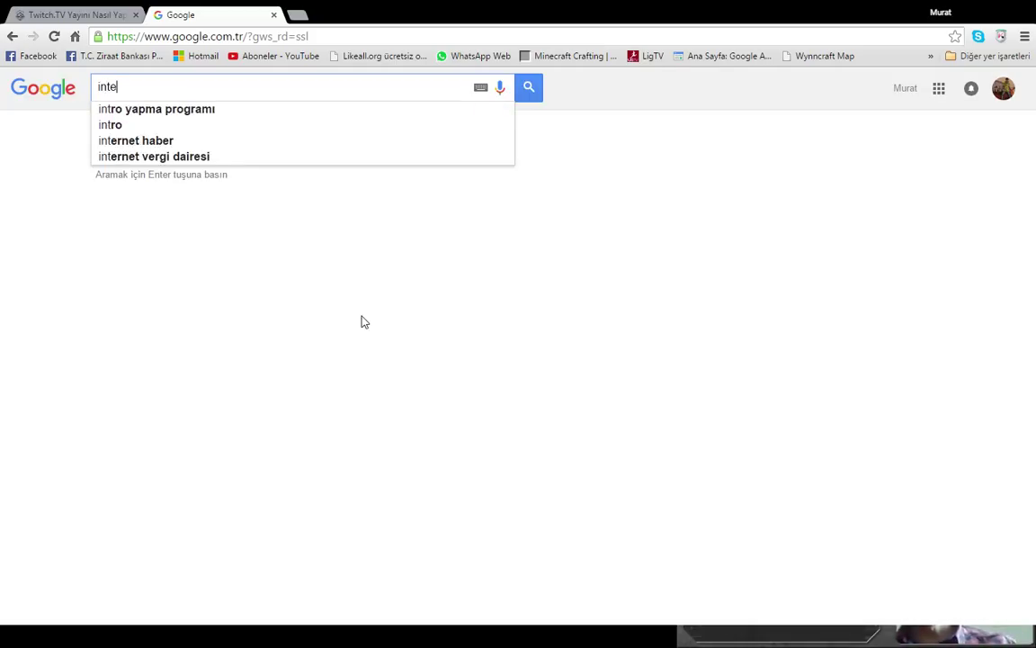
pyautogui.write('rn')
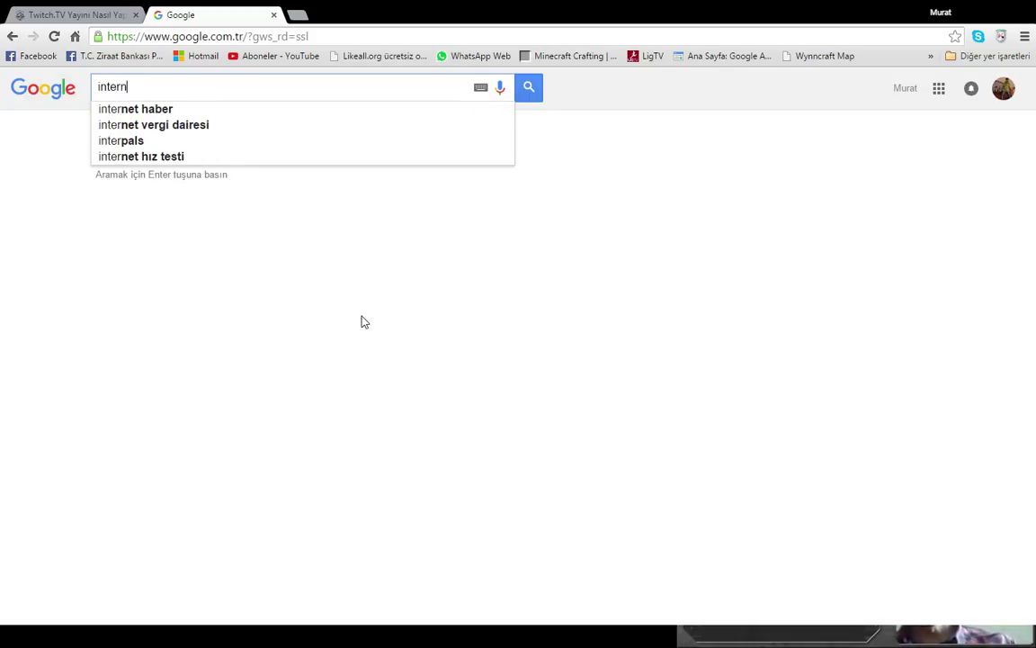
pyautogui.write('e')
pyautogui.press('Down')
pyautogui.press('Down')
pyautogui.press('Down')
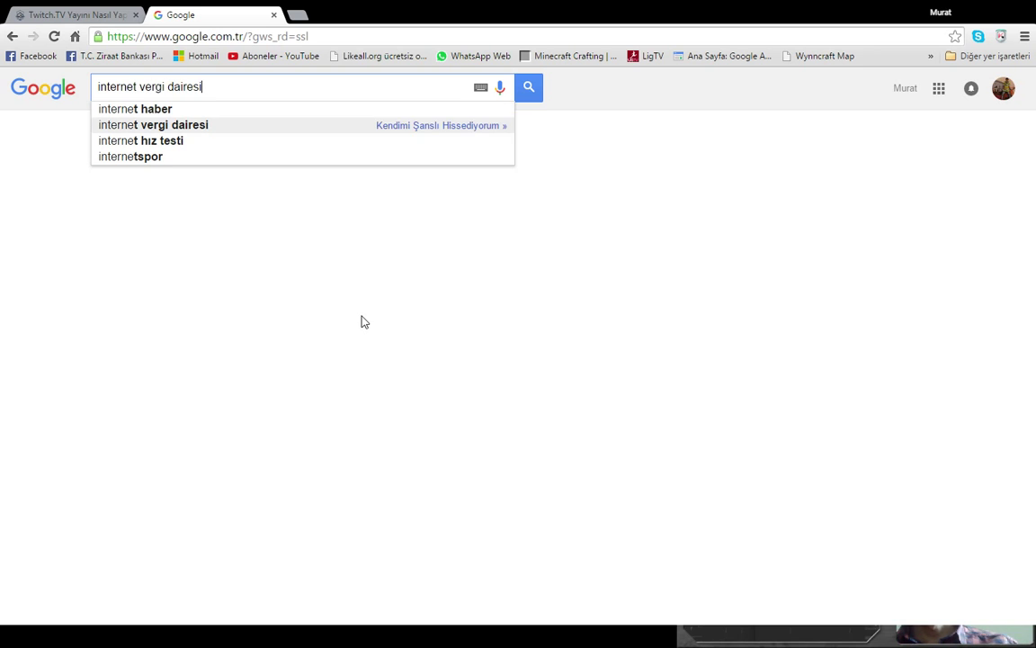
pyautogui.press('Return')
pyautogui.write(',')
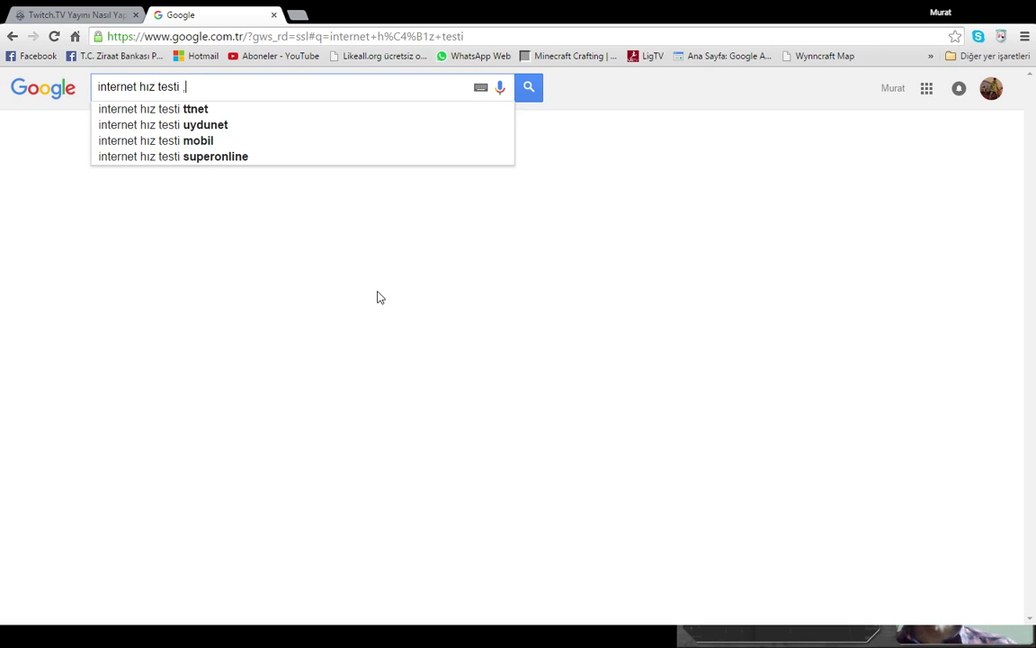
pyautogui.click(194, 109)
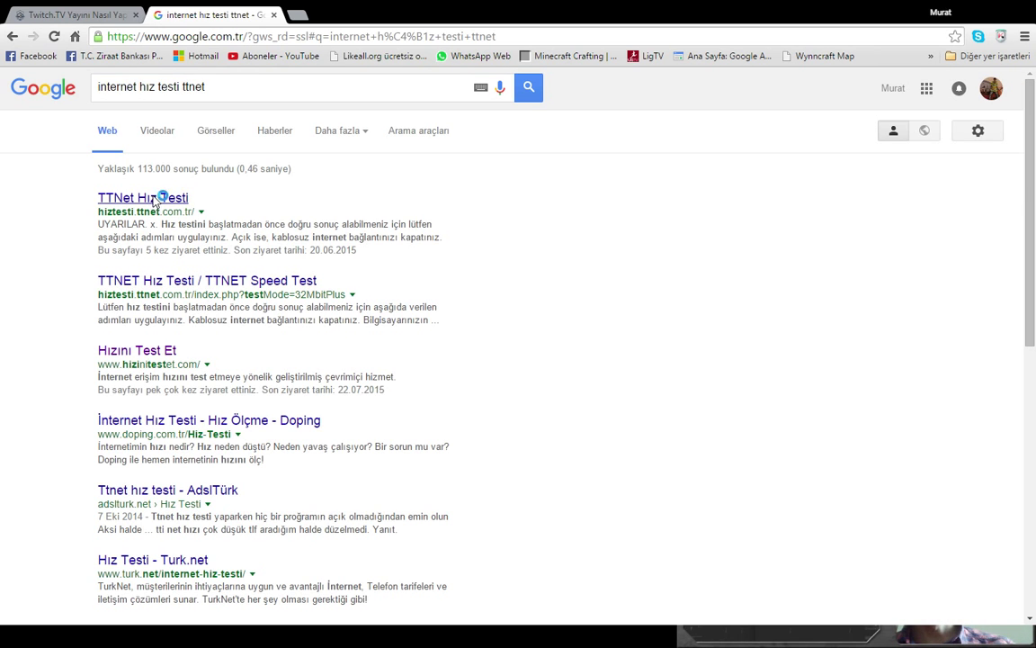
# Step: Open the TTNet Hız Testi site, confirm its preparation warnings with Evet, and run the speed test
pyautogui.click(162, 197)
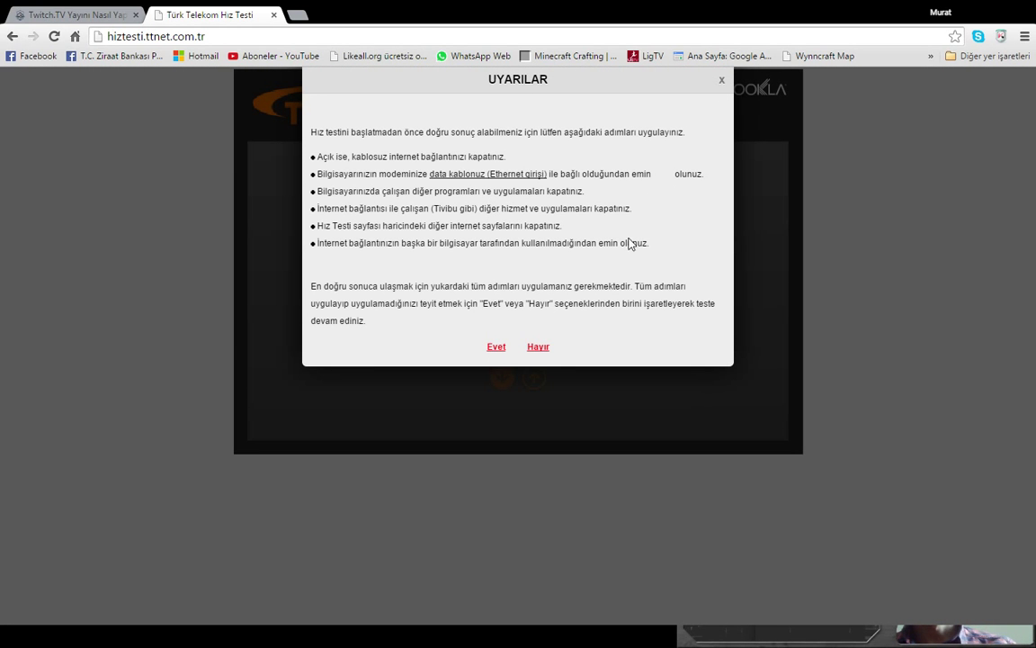
pyautogui.click(497, 347)
pyautogui.click(543, 259)
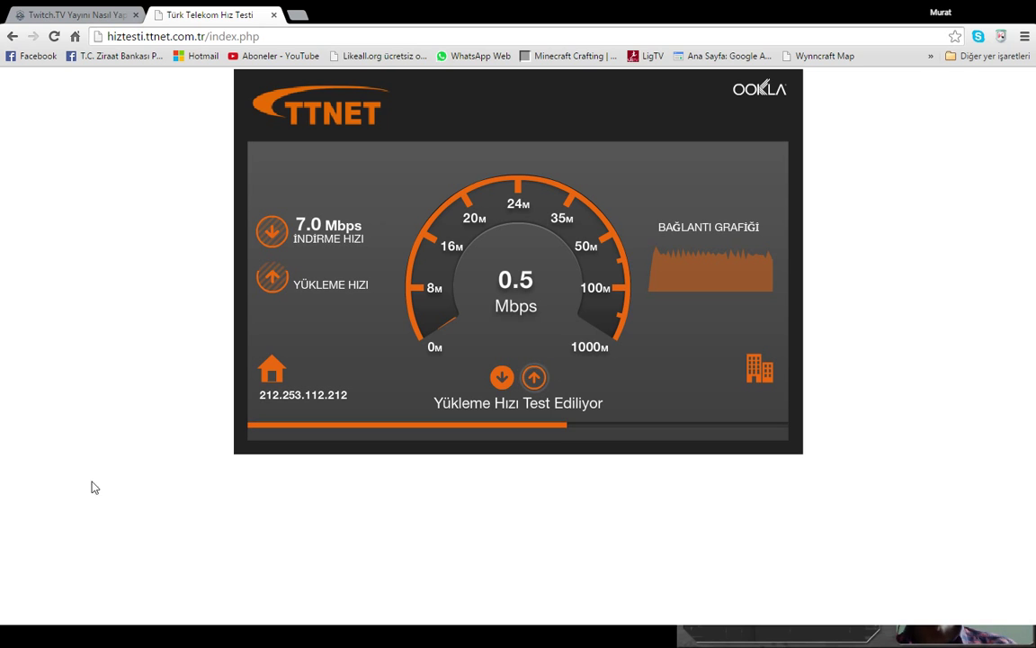
# Step: Return to the Twitch.TV article and highlight the recommended bitrate lines for 240p, 360p and 480p one after another
pyautogui.click(99, 11)
pyautogui.scroll(10, 405, 432)
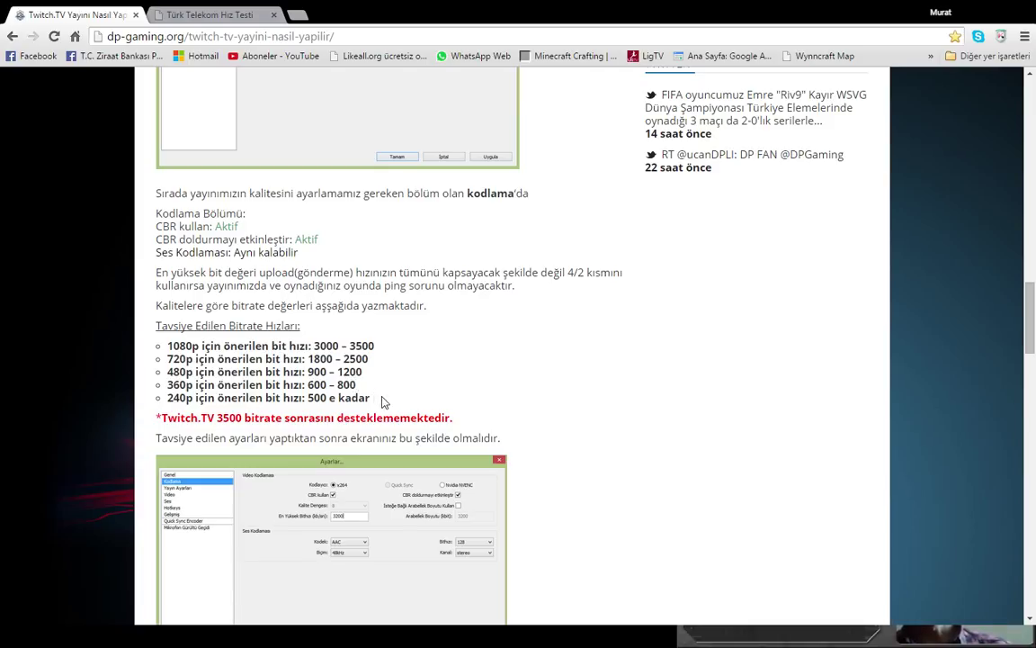
pyautogui.moveTo(382, 405); pyautogui.dragTo(172, 407)
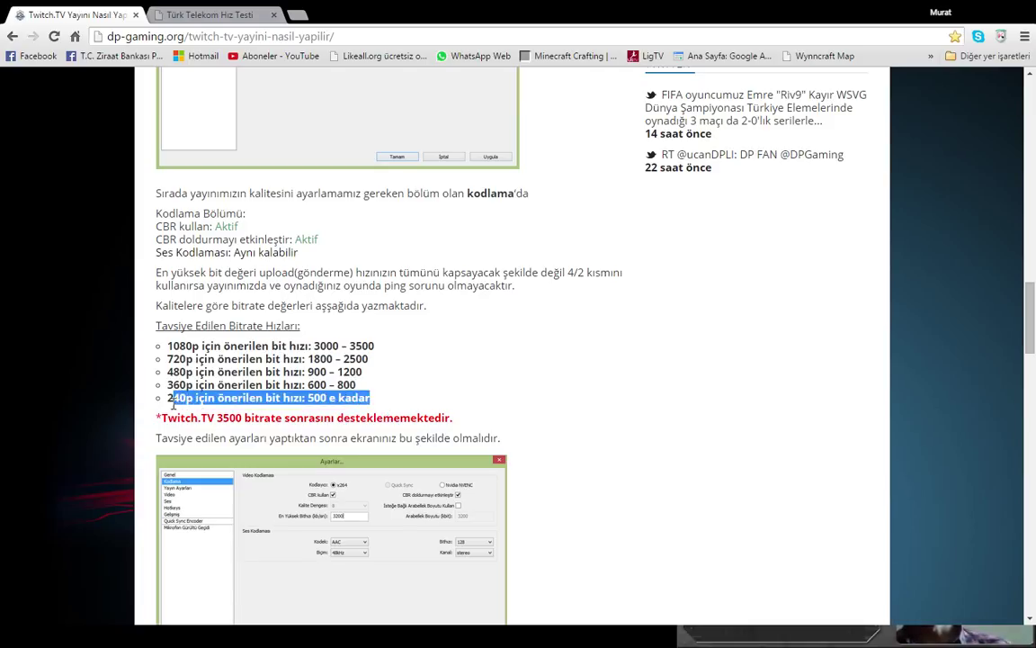
pyautogui.click(288, 401)
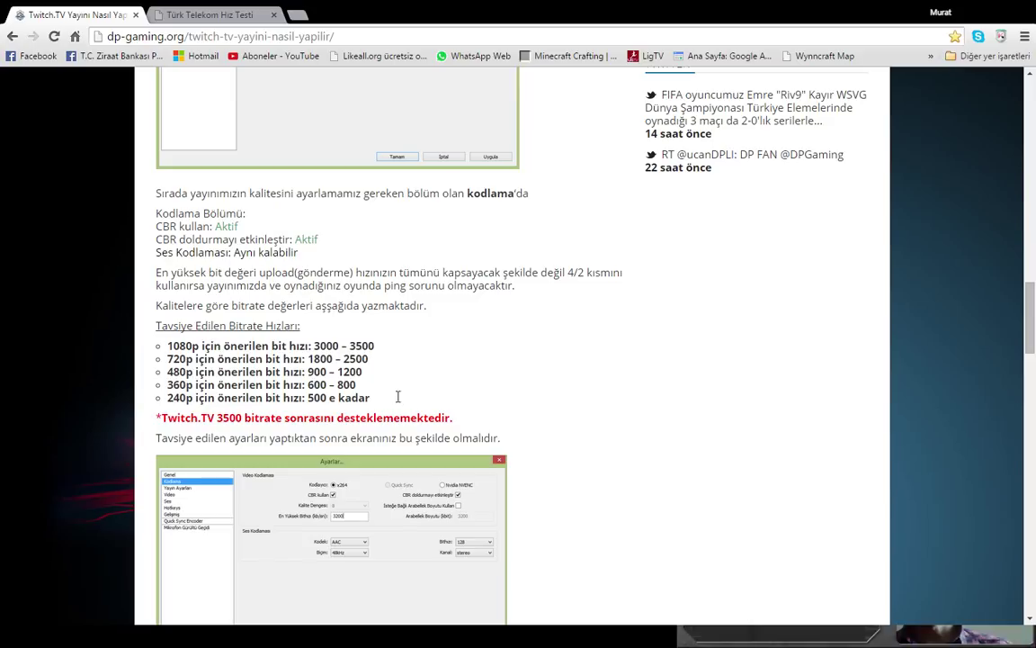
pyautogui.moveTo(397, 397); pyautogui.dragTo(166, 404)
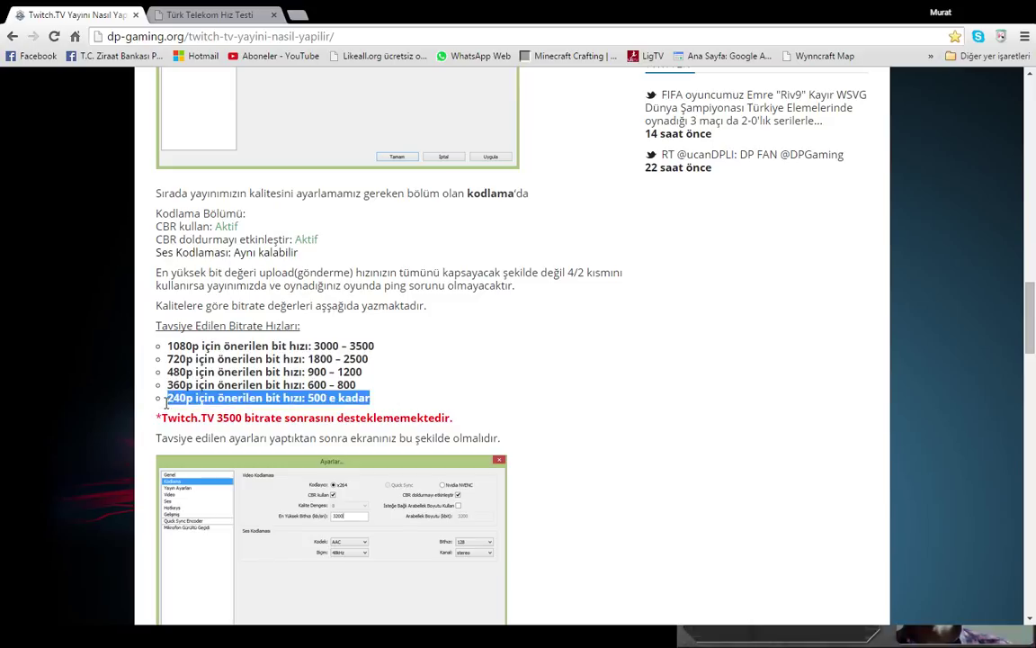
pyautogui.click(379, 387)
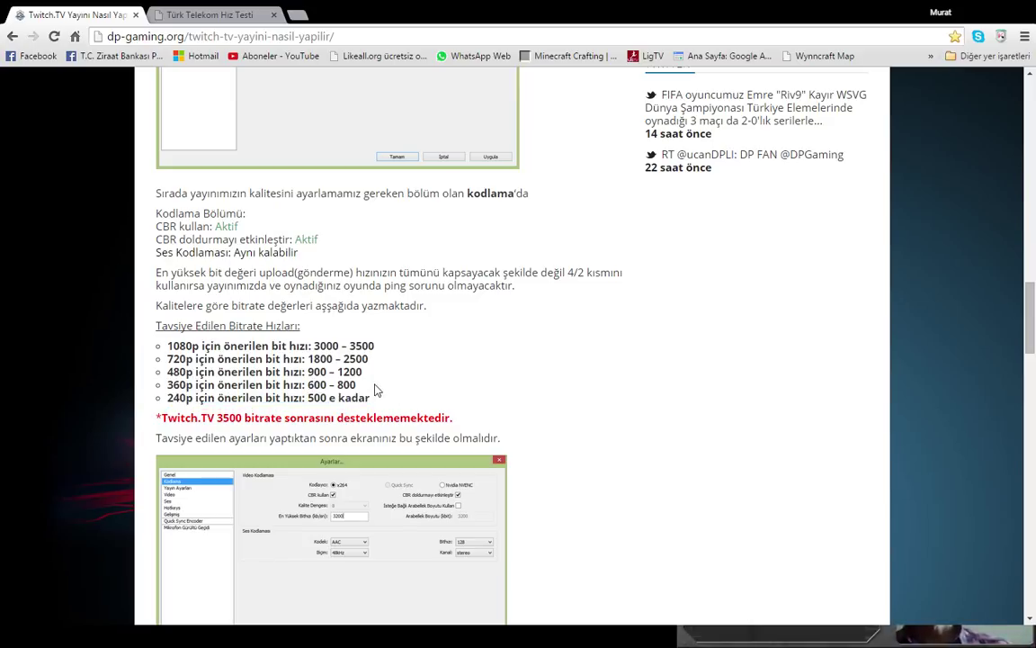
pyautogui.moveTo(370, 386); pyautogui.dragTo(169, 385)
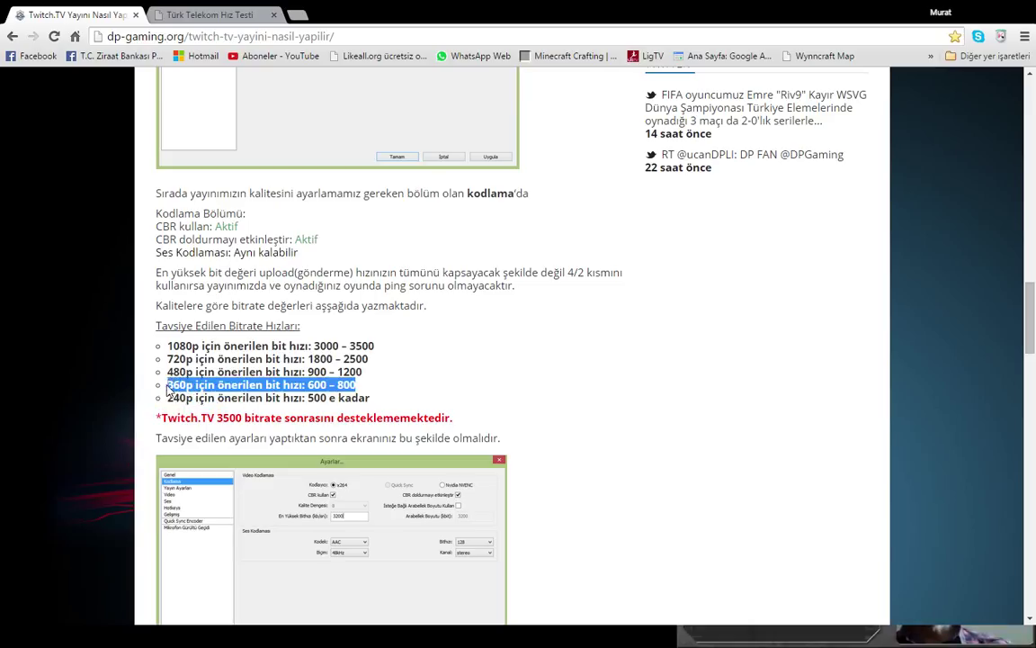
pyautogui.click(336, 385)
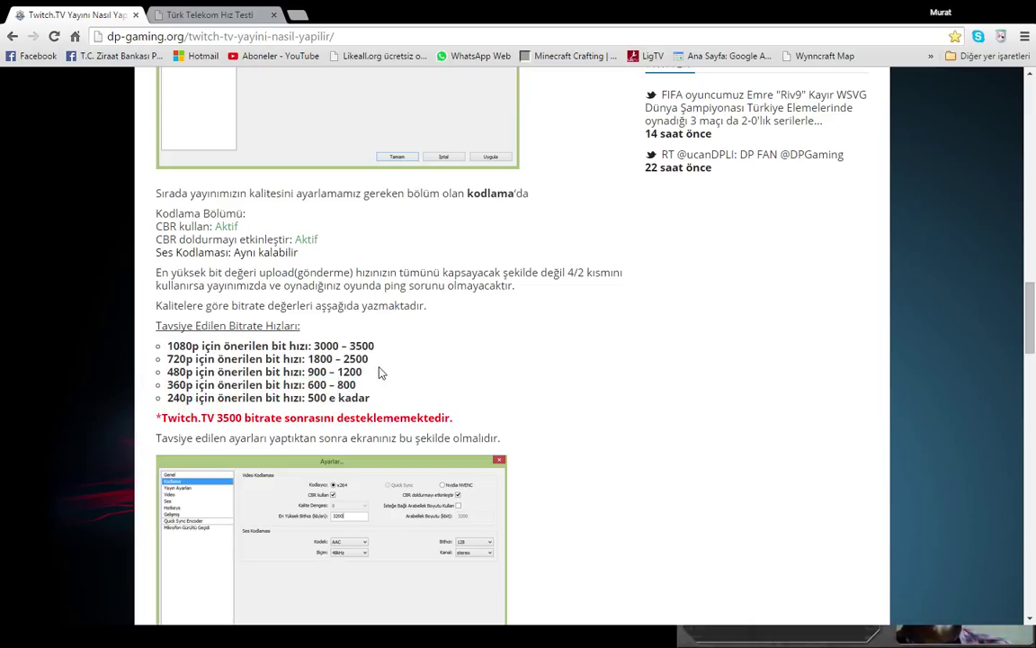
pyautogui.moveTo(365, 372); pyautogui.dragTo(164, 380)
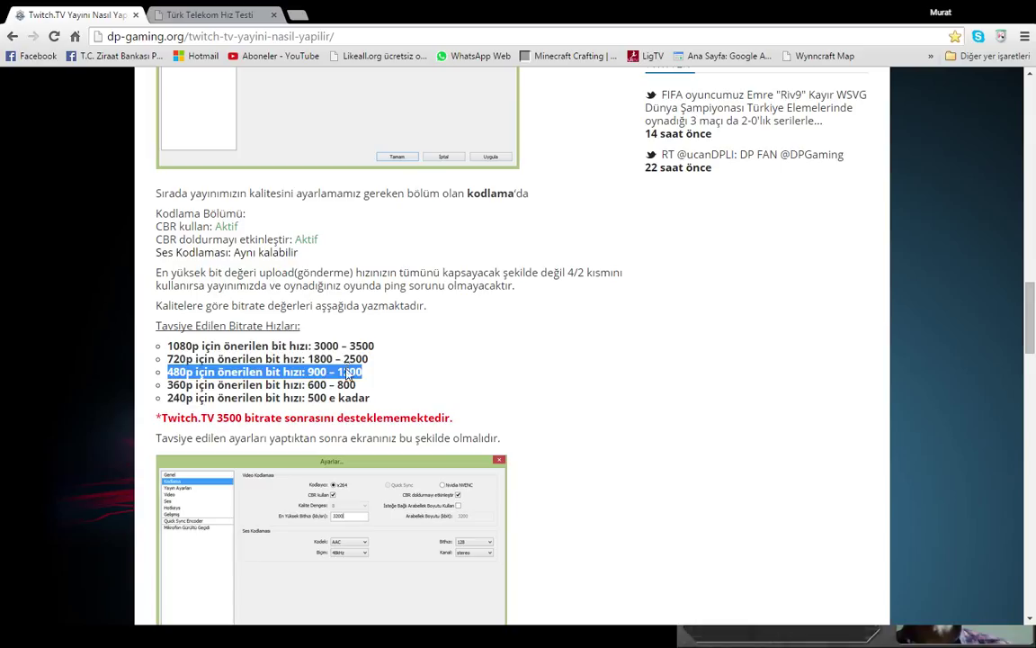
# Step: Highlight the recommended 360p bitrate range in the Twitch.TV article and clear the highlight
pyautogui.click(348, 375)
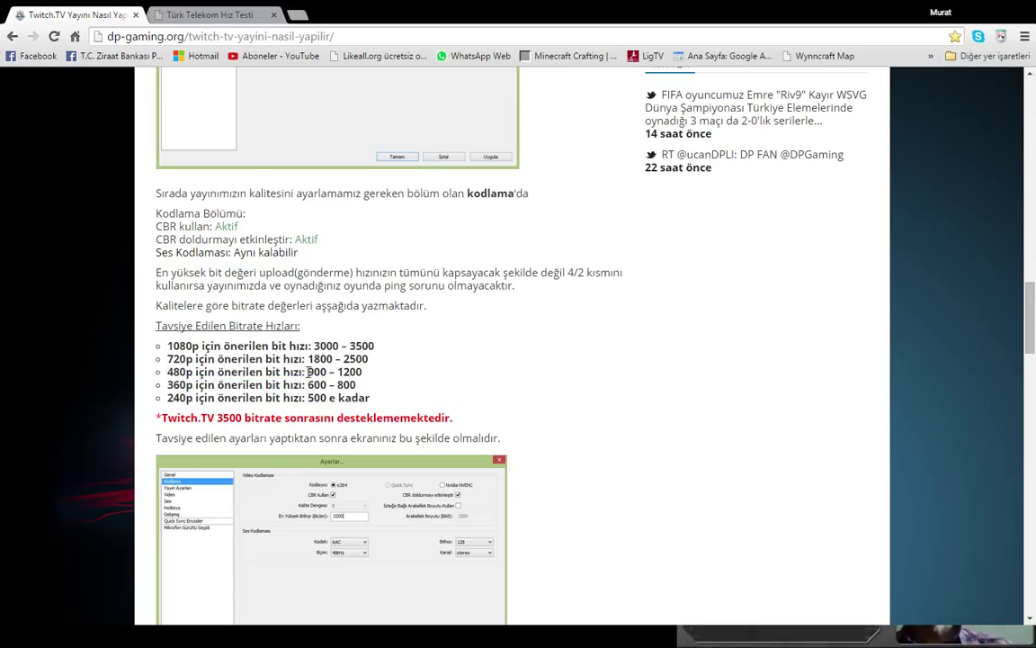
pyautogui.moveTo(308, 371); pyautogui.dragTo(355, 385)
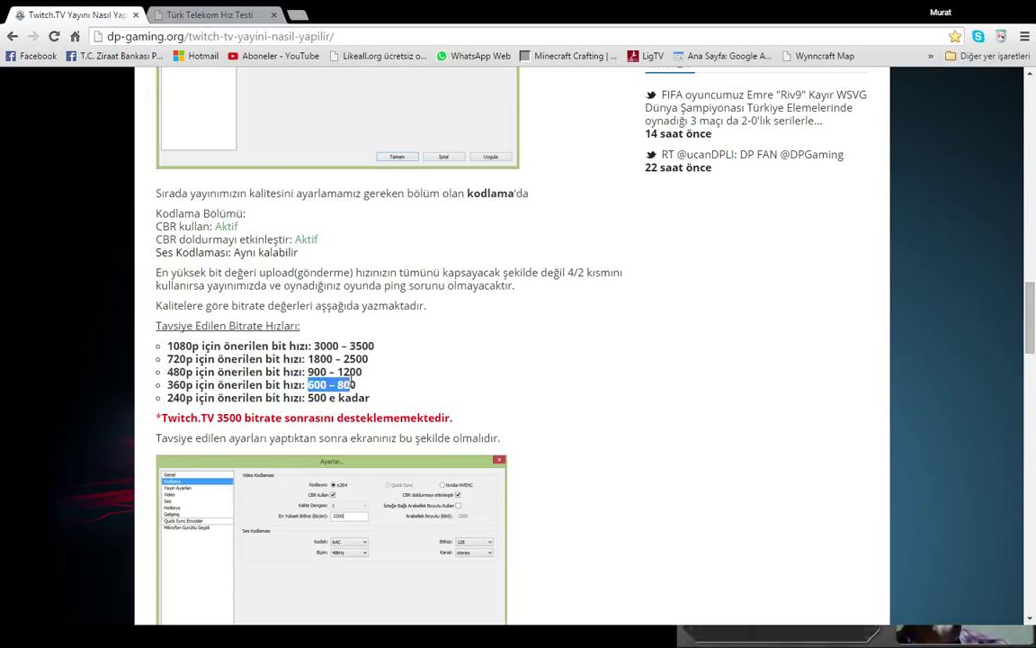
pyautogui.click(417, 405)
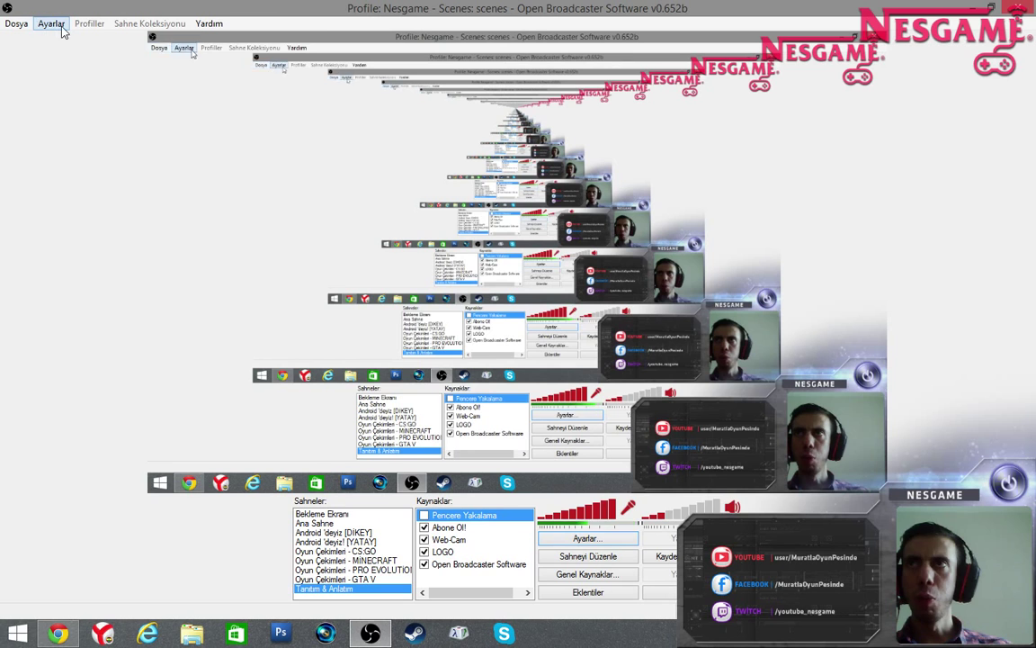
# Step: Switch to Open Broadcaster Software, open the Kodlama settings and examine the available audio codecs
pyautogui.click(55, 23)
pyautogui.click(70, 39)
pyautogui.click(236, 100)
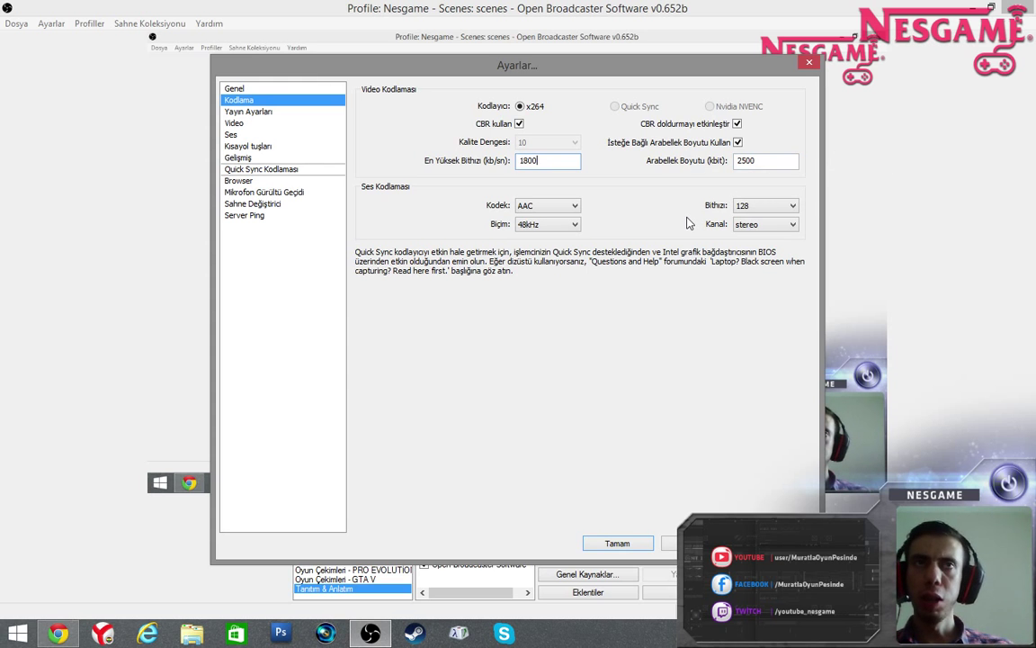
pyautogui.click(551, 210)
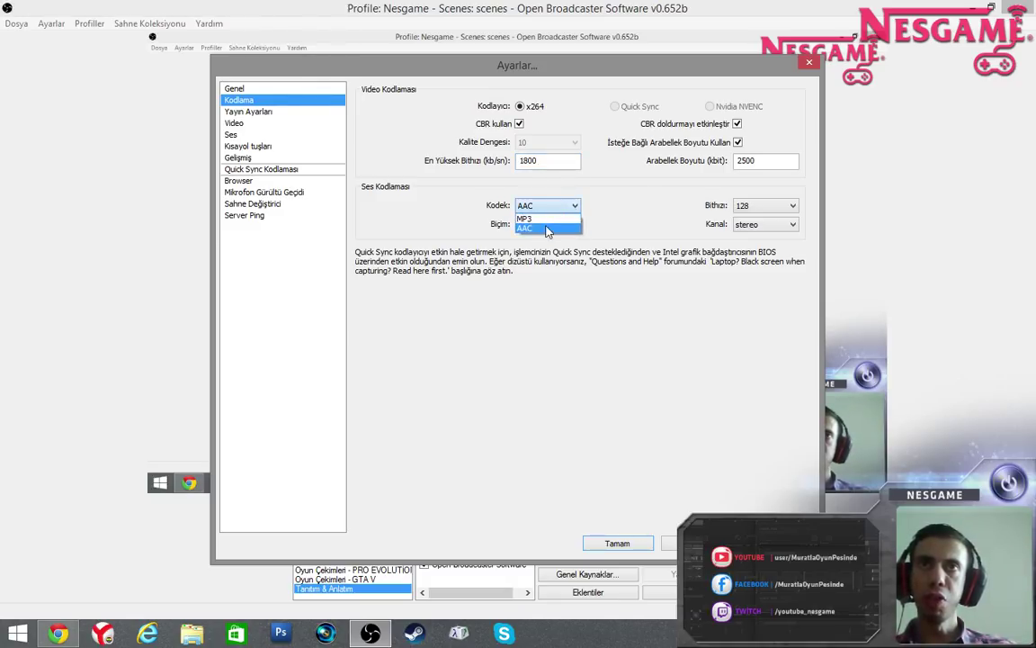
pyautogui.click(566, 207)
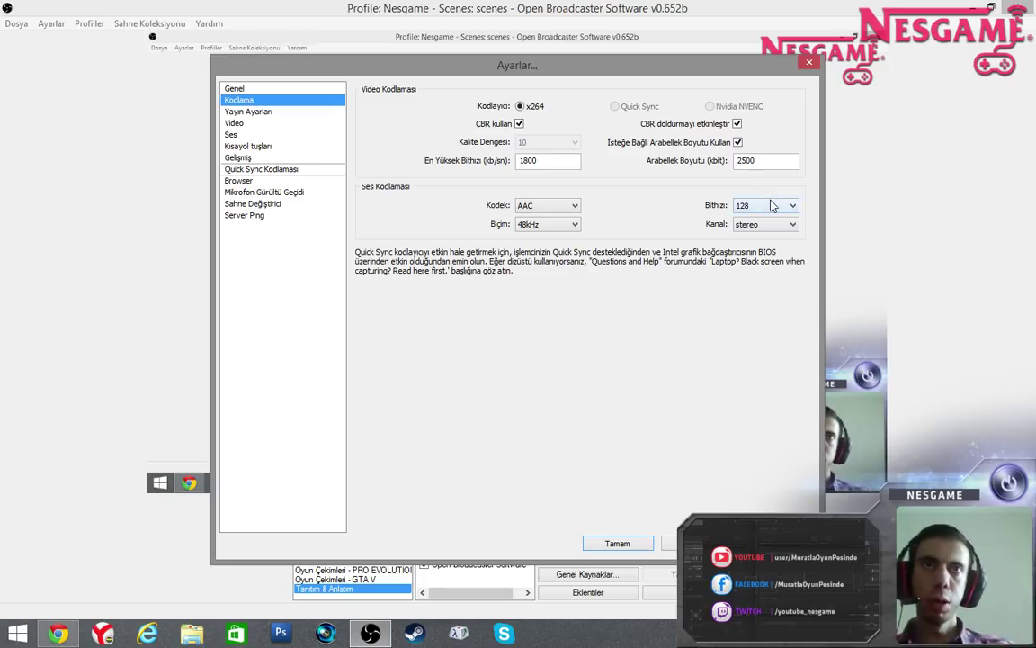
# Step: Set the audio encoding to 48kHz format, stereo channel and a bitrate of 96
pyautogui.click(771, 207)
pyautogui.click(789, 206)
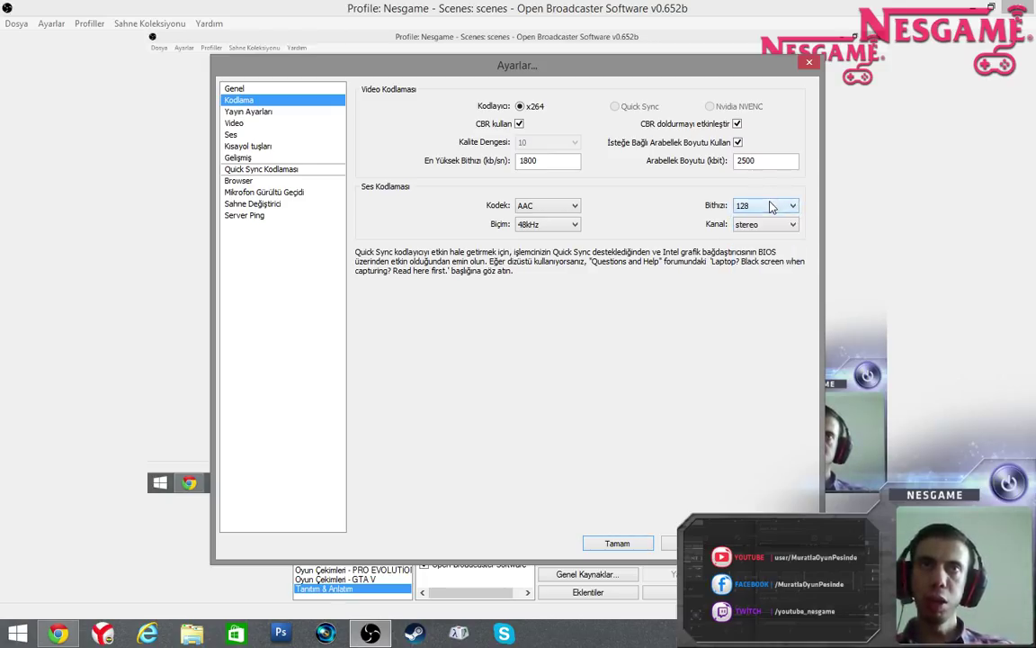
pyautogui.click(573, 227)
pyautogui.click(551, 247)
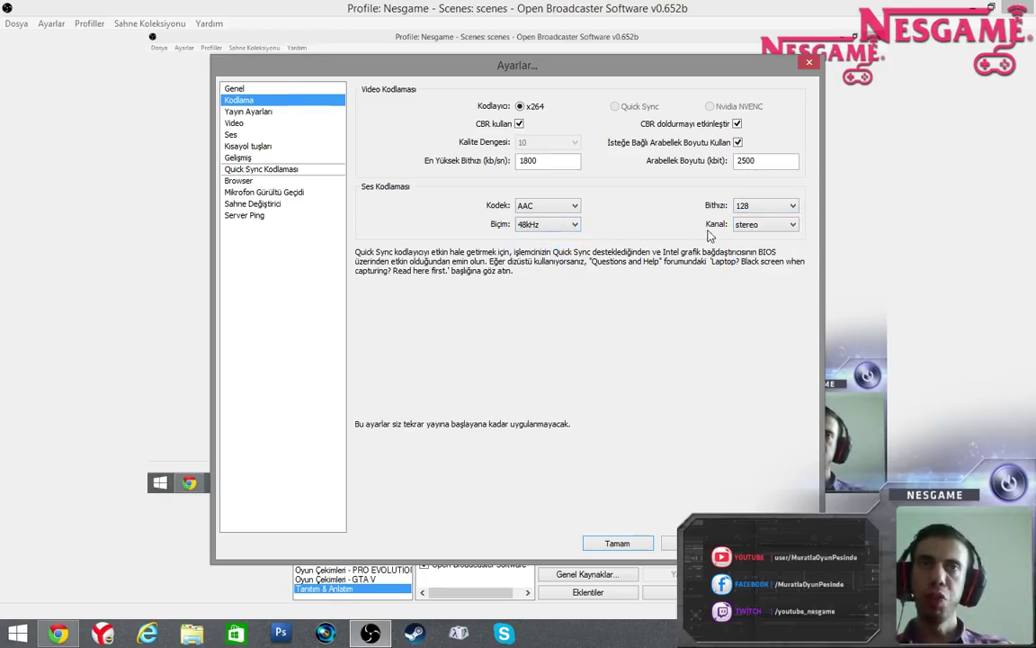
pyautogui.click(790, 225)
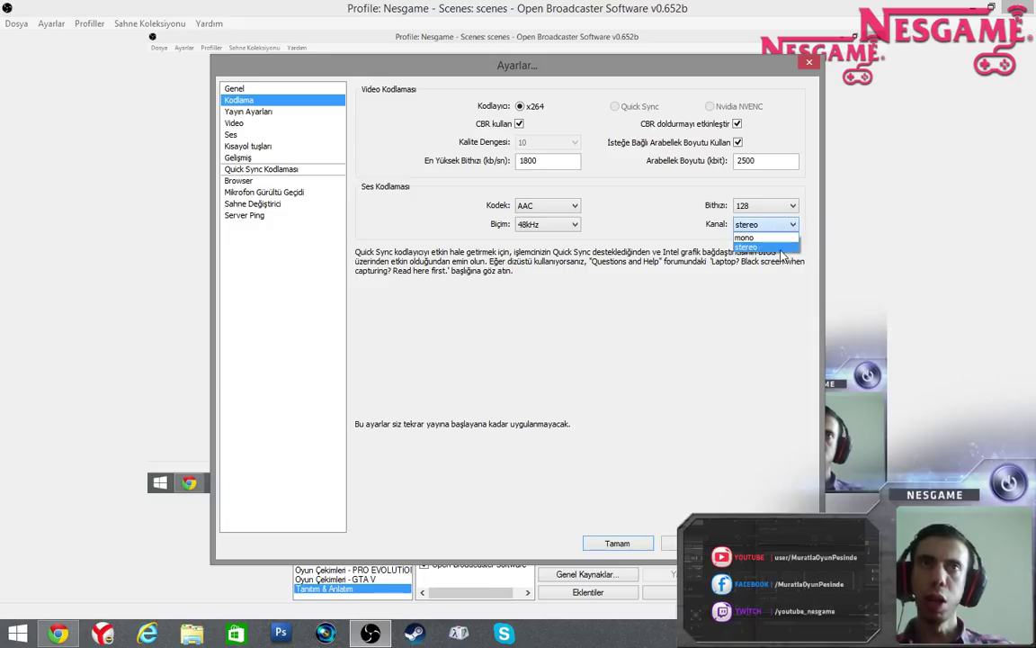
pyautogui.click(782, 246)
pyautogui.click(774, 207)
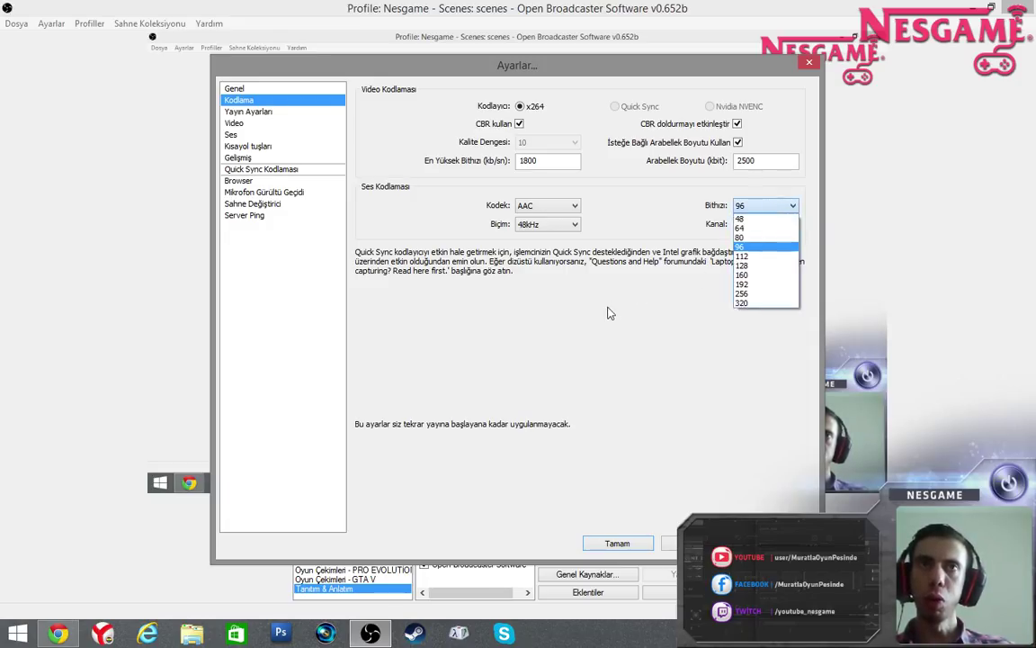
pyautogui.click(348, 204)
# Step: Go to Yayın Ayarları without saving the encoding changes, and choose Sadece Dosya Çıkışı as the mode
pyautogui.click(248, 112)
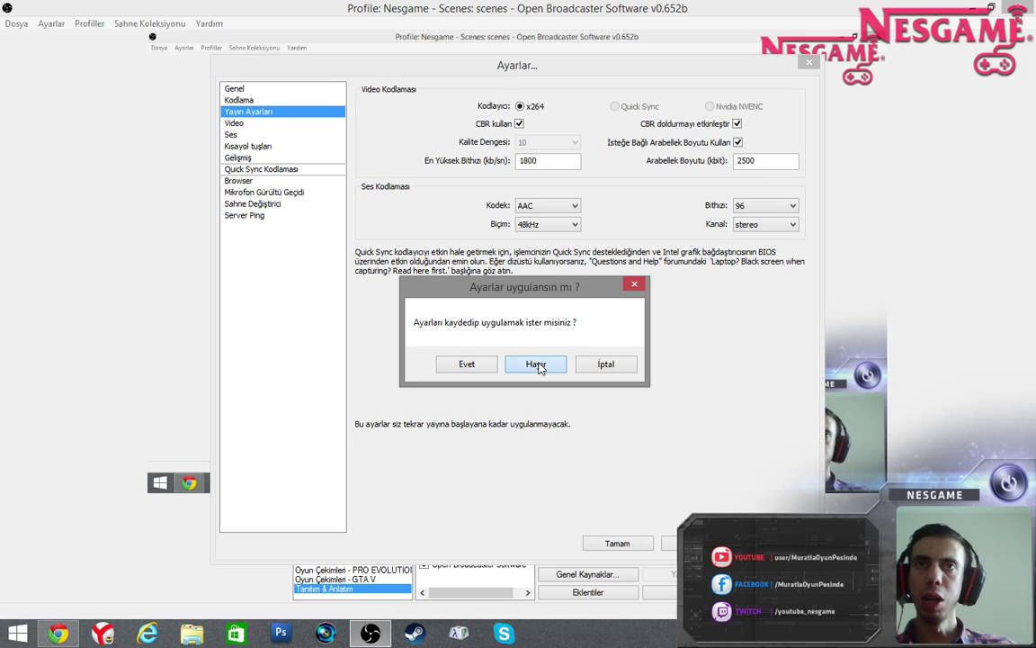
pyautogui.click(536, 364)
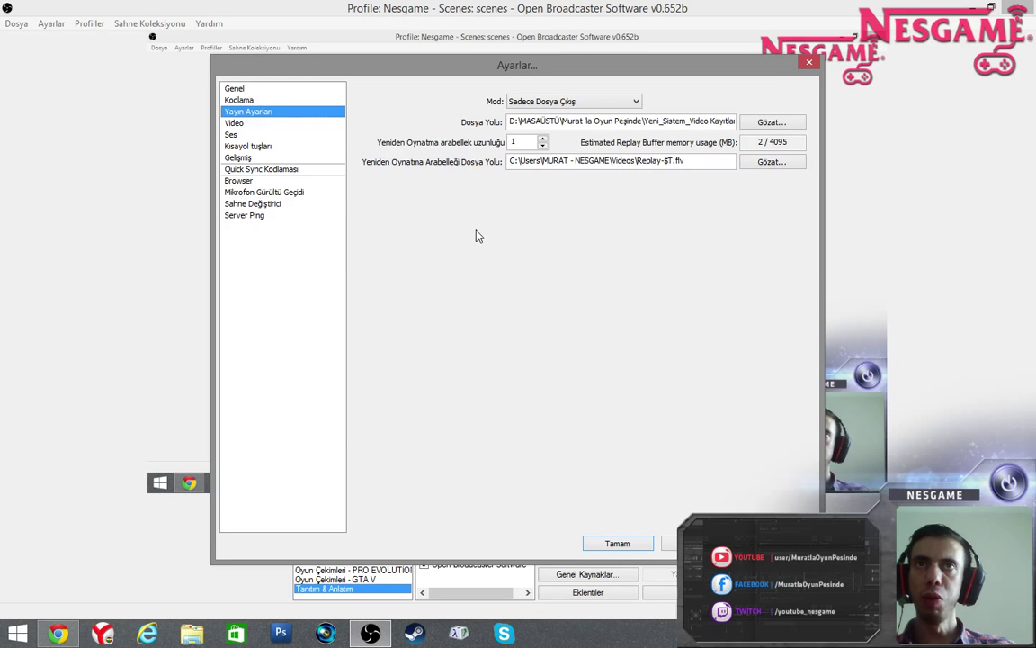
pyautogui.click(596, 103)
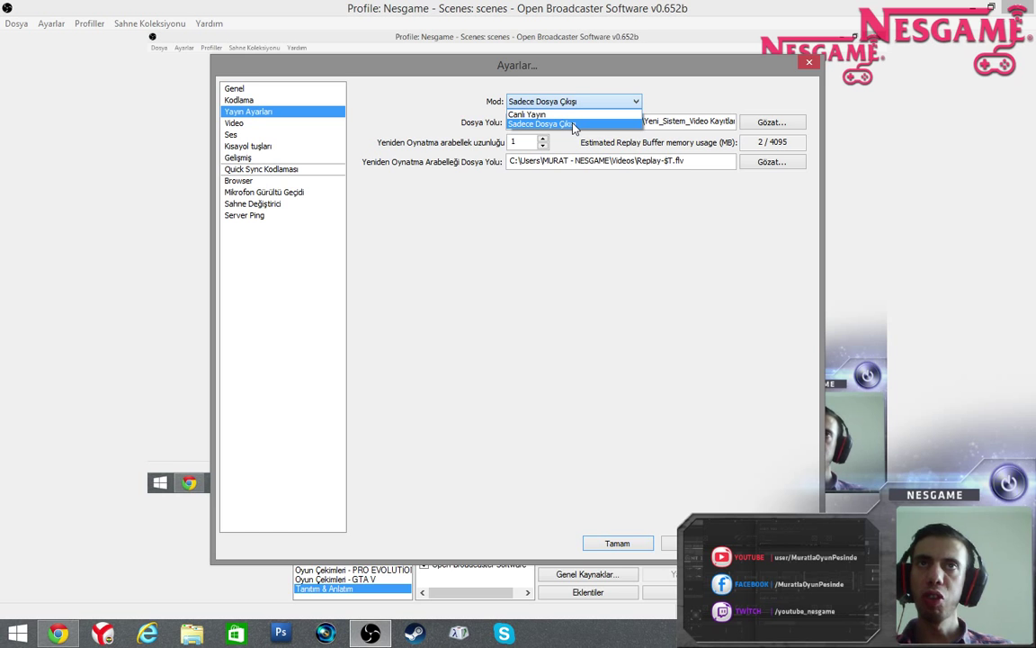
pyautogui.click(574, 125)
# Step: Browse the current recordings folder, Masaüstü and Belgeler as locations for the recording file path, and close the save dialog without choosing one
pyautogui.click(790, 122)
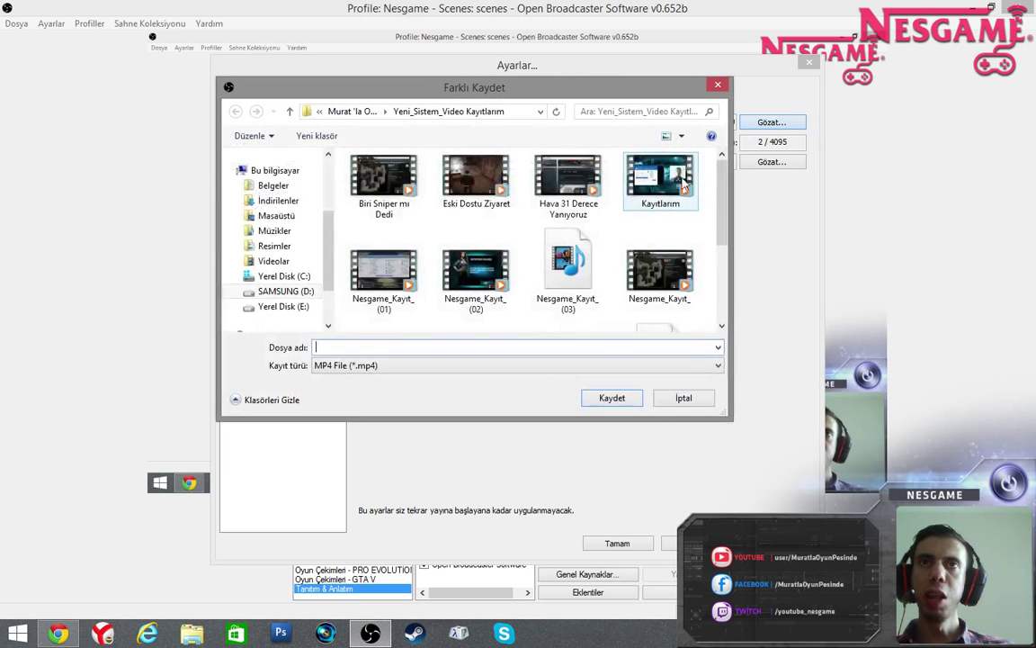
pyautogui.scroll(-1, 656, 234)
pyautogui.scroll(1, 693, 198)
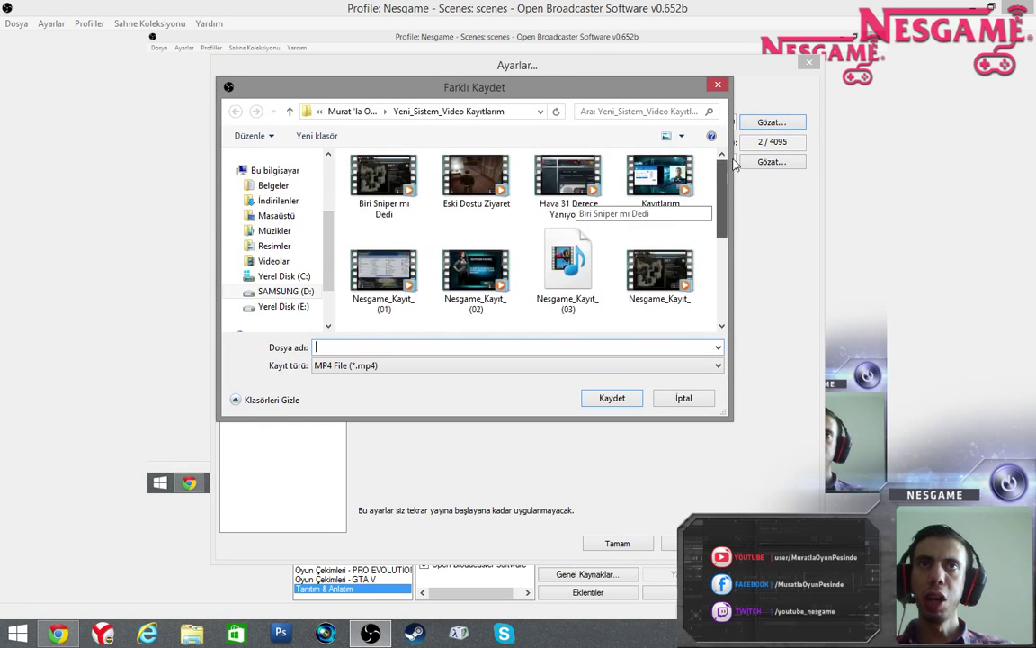
pyautogui.click(295, 216)
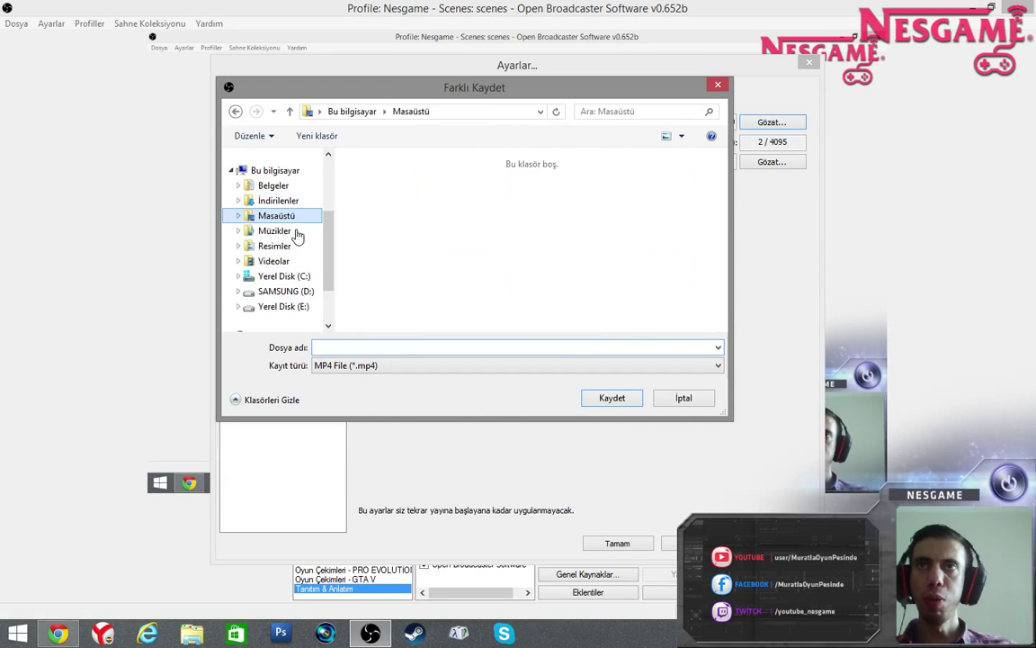
pyautogui.click(278, 189)
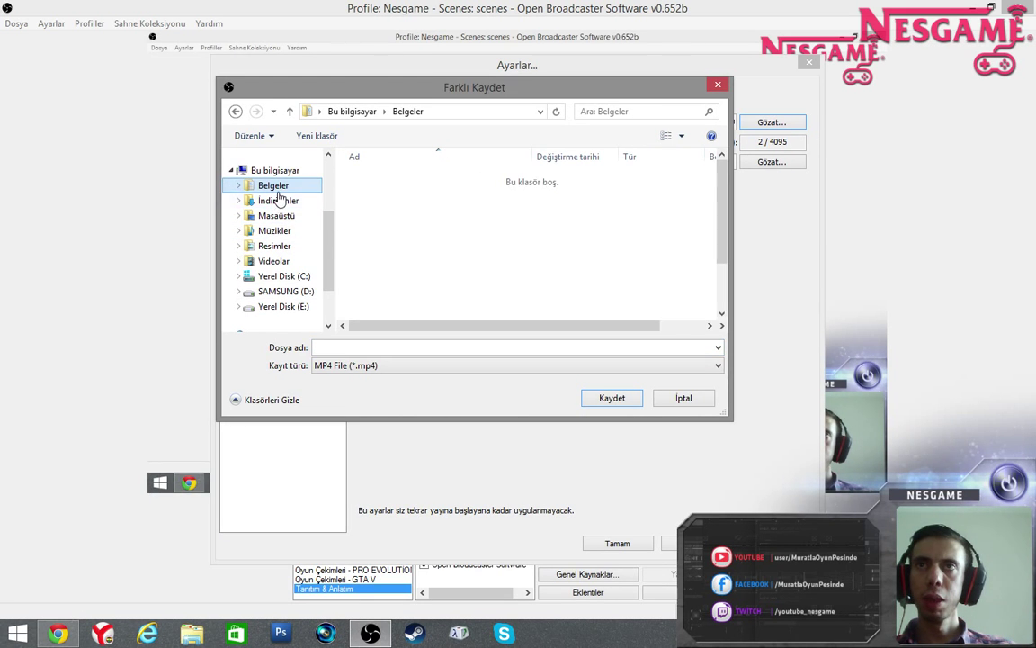
pyautogui.click(718, 85)
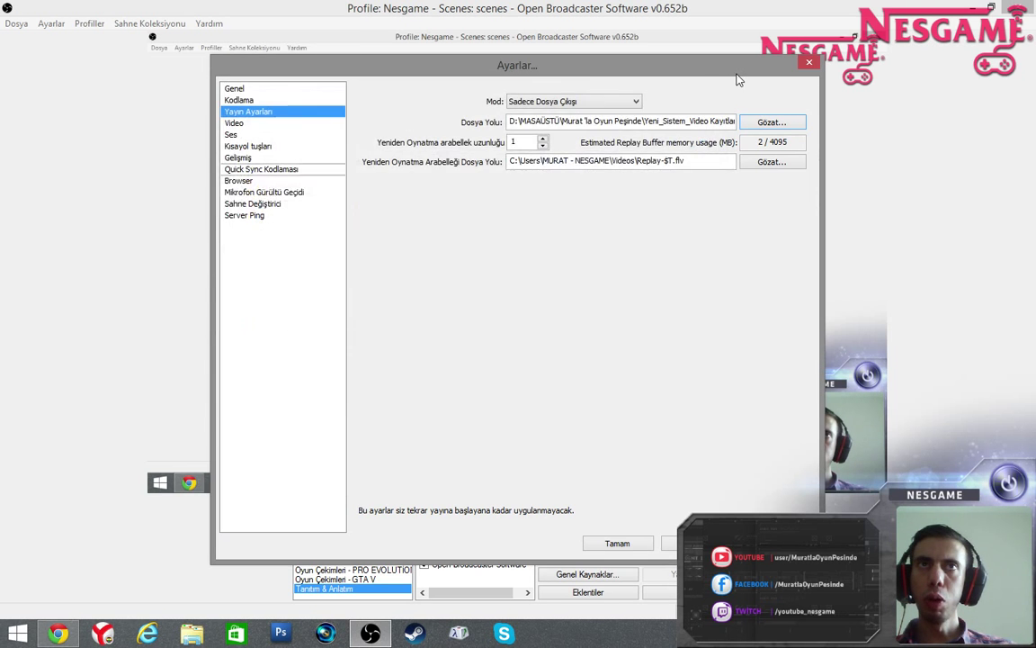
# Step: Set the broadcast mode to Canlı Yayın and the streaming service to Twitch
pyautogui.moveTo(737, 79); pyautogui.dragTo(569, 66)
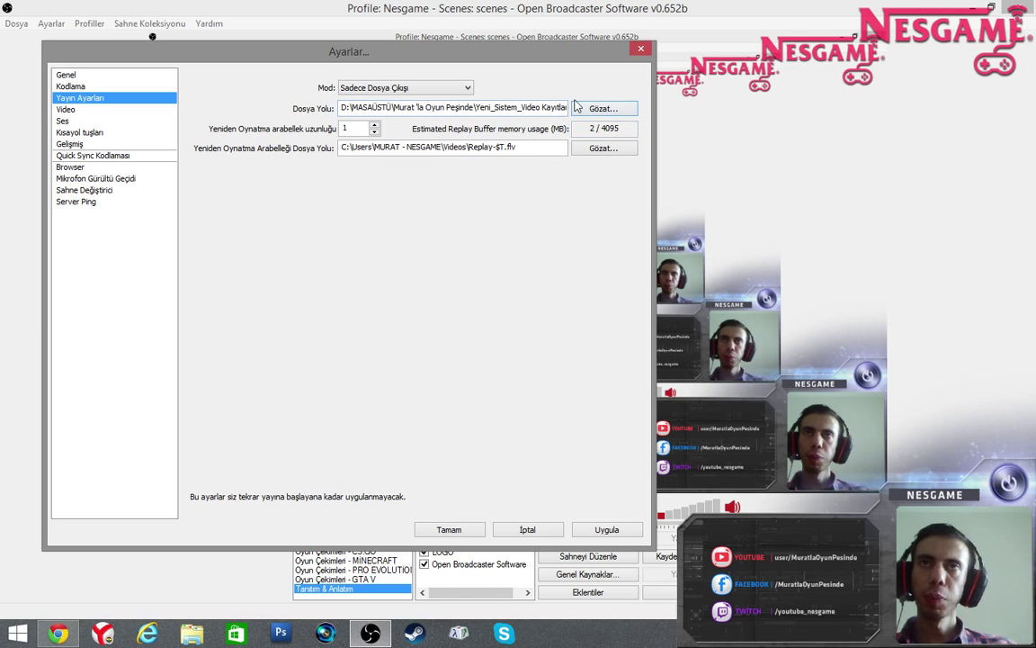
pyautogui.click(447, 87)
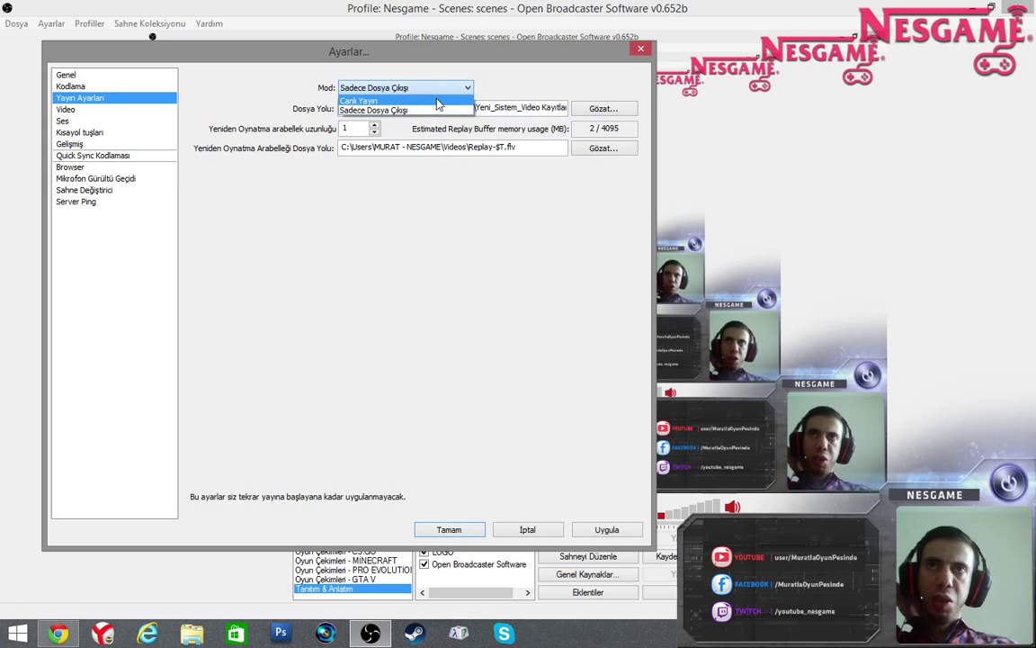
pyautogui.click(439, 99)
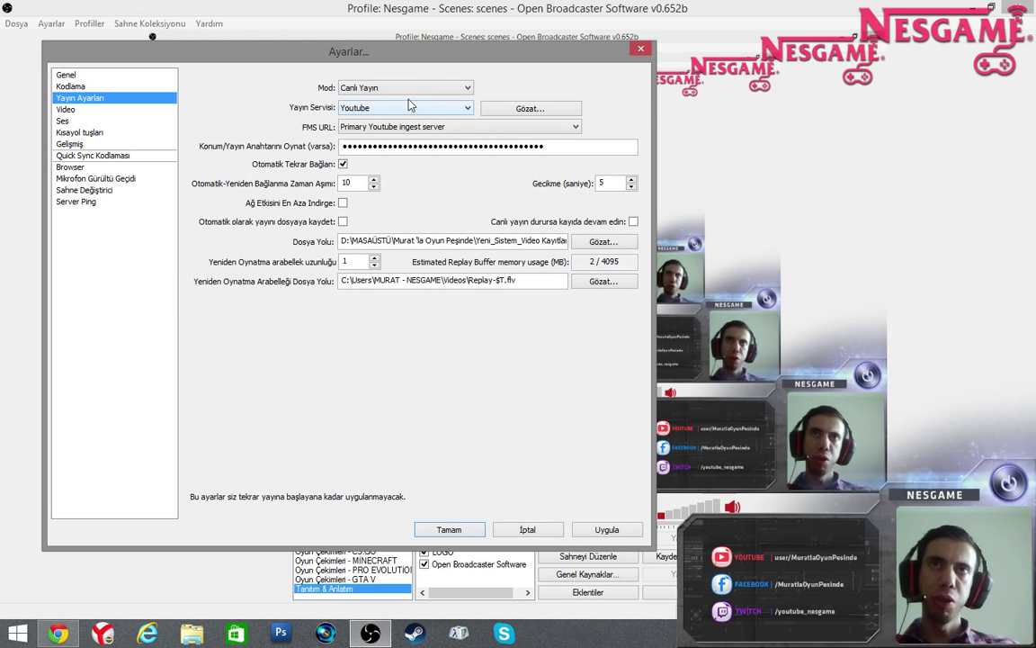
pyautogui.click(420, 112)
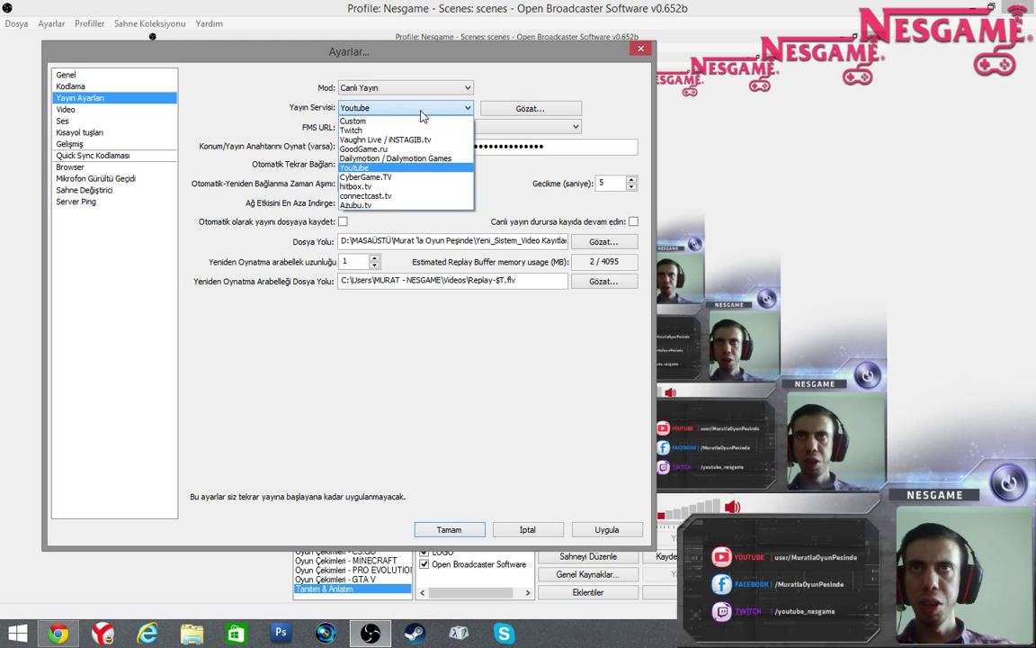
pyautogui.click(379, 131)
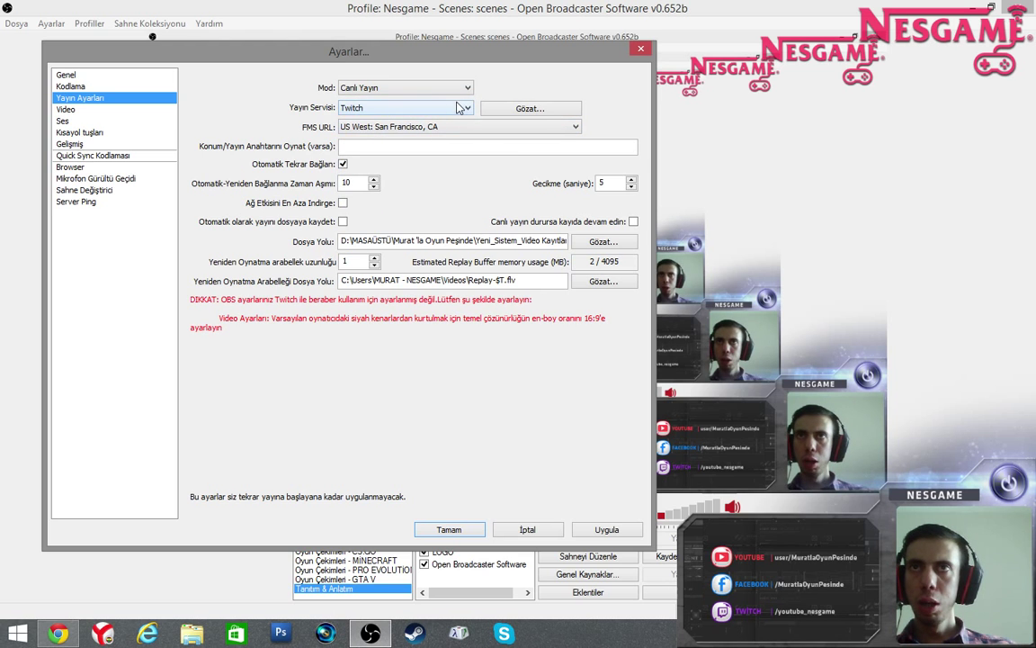
# Step: Switch the streaming service to Youtube and back to Twitch, and cancel the settings changes
pyautogui.click(460, 107)
pyautogui.click(382, 164)
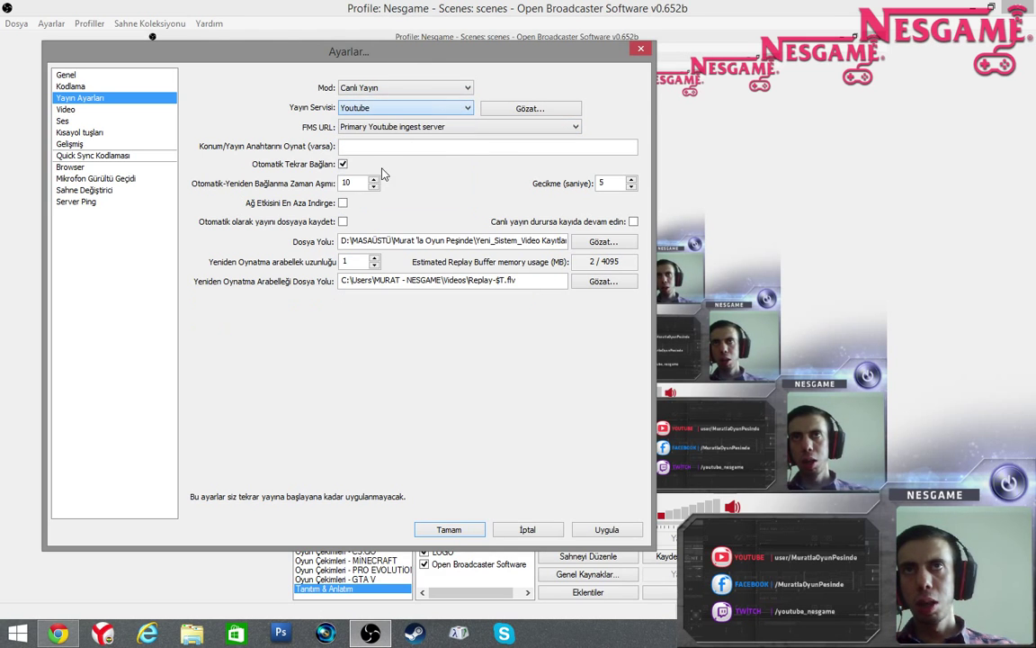
pyautogui.click(415, 108)
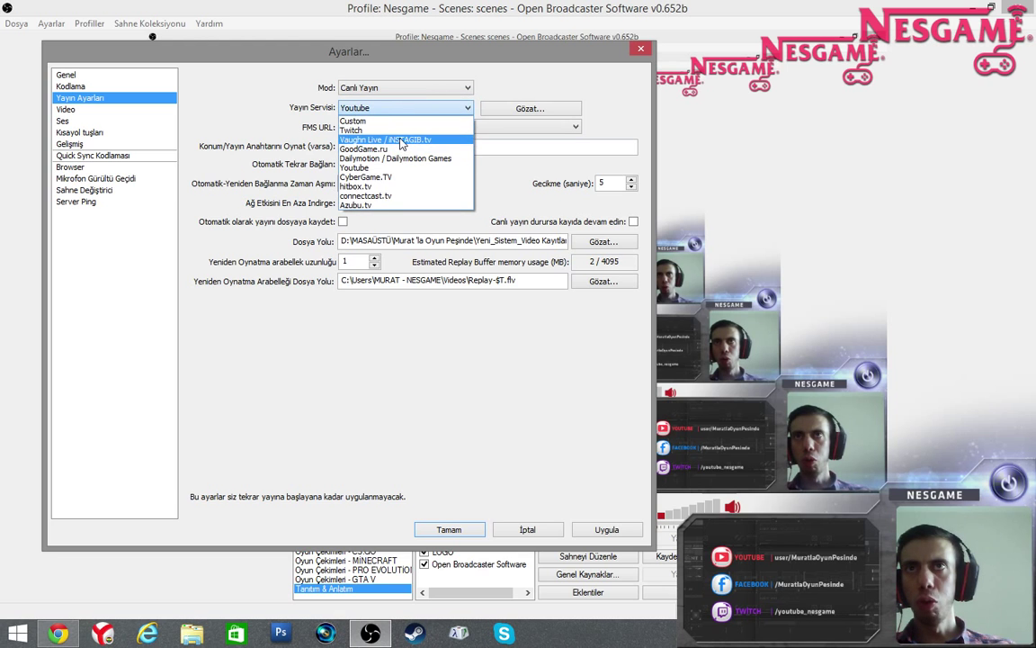
pyautogui.click(401, 132)
pyautogui.click(386, 143)
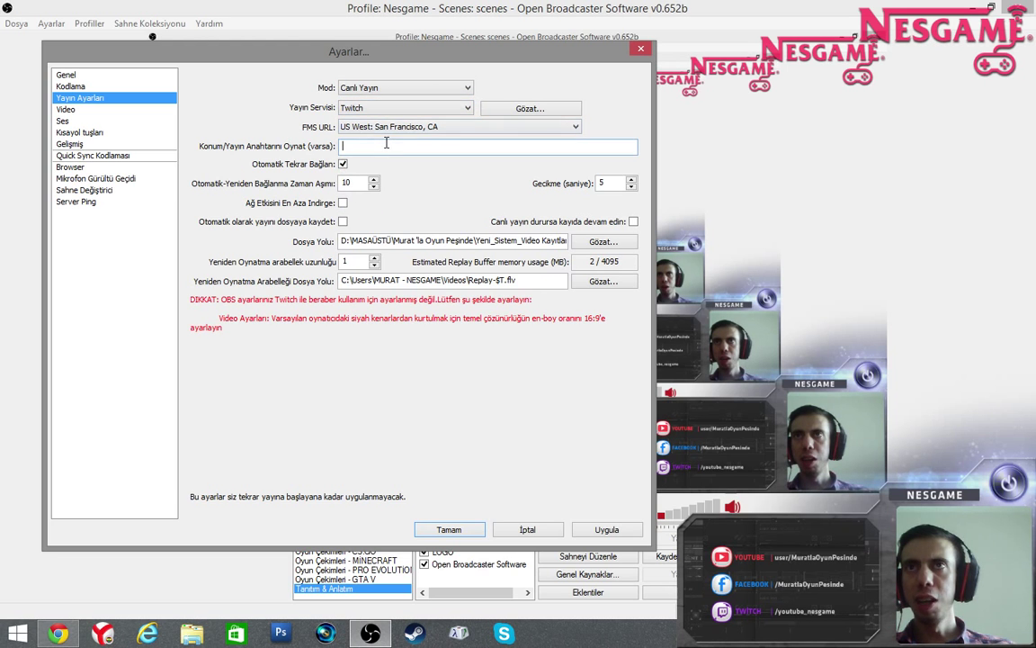
pyautogui.click(525, 529)
# Step: Reopen the settings at the Video section and examine the graphics card, custom base resolution and aspect ratio
pyautogui.click(51, 23)
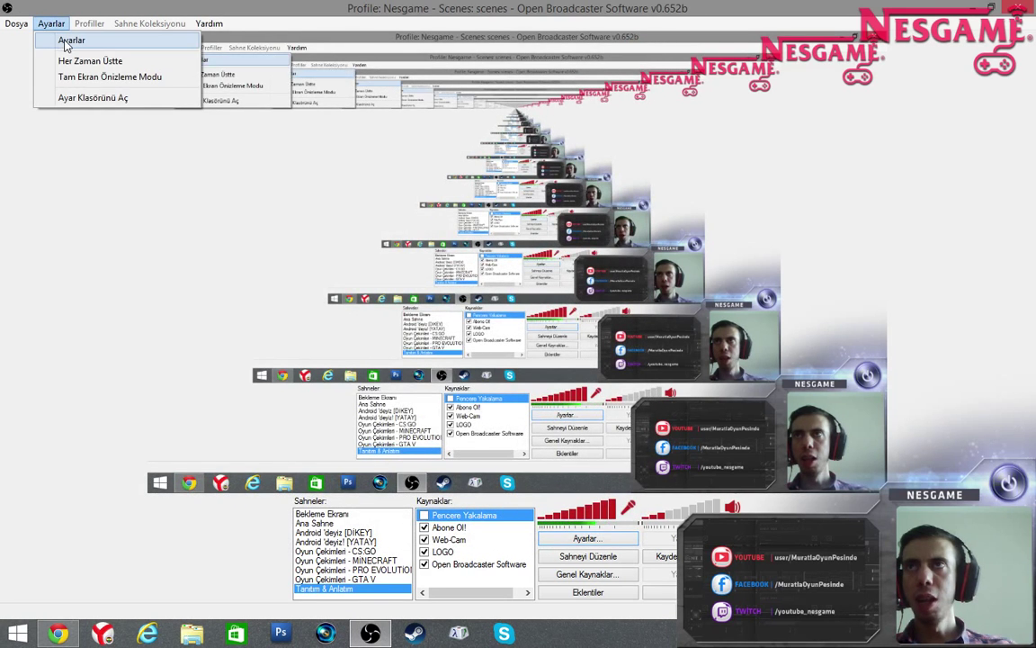
pyautogui.click(65, 40)
pyautogui.click(262, 124)
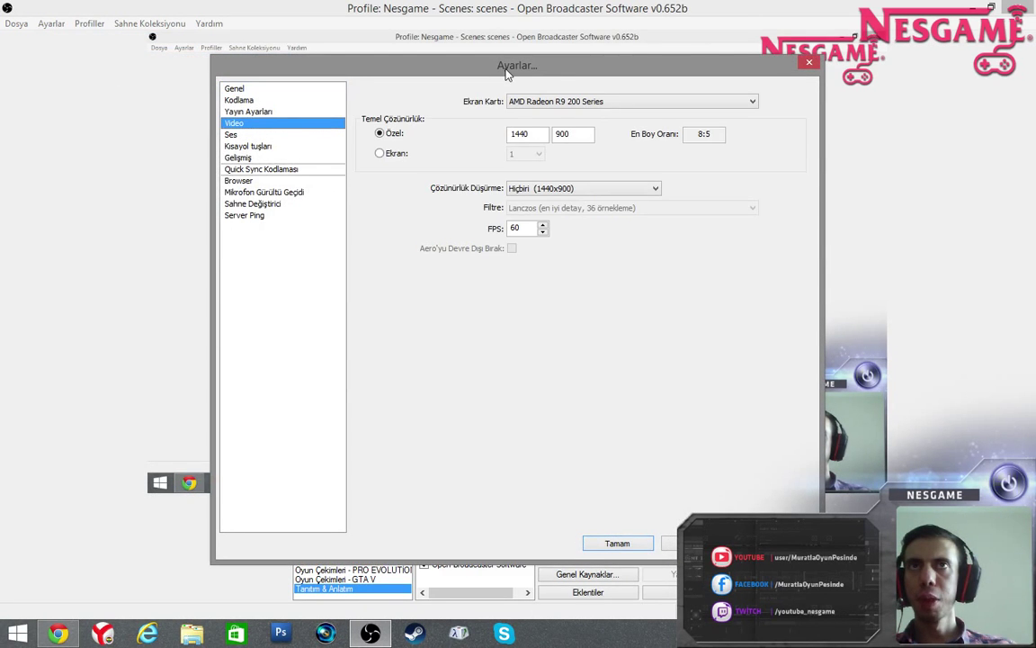
pyautogui.moveTo(507, 74); pyautogui.dragTo(307, 35)
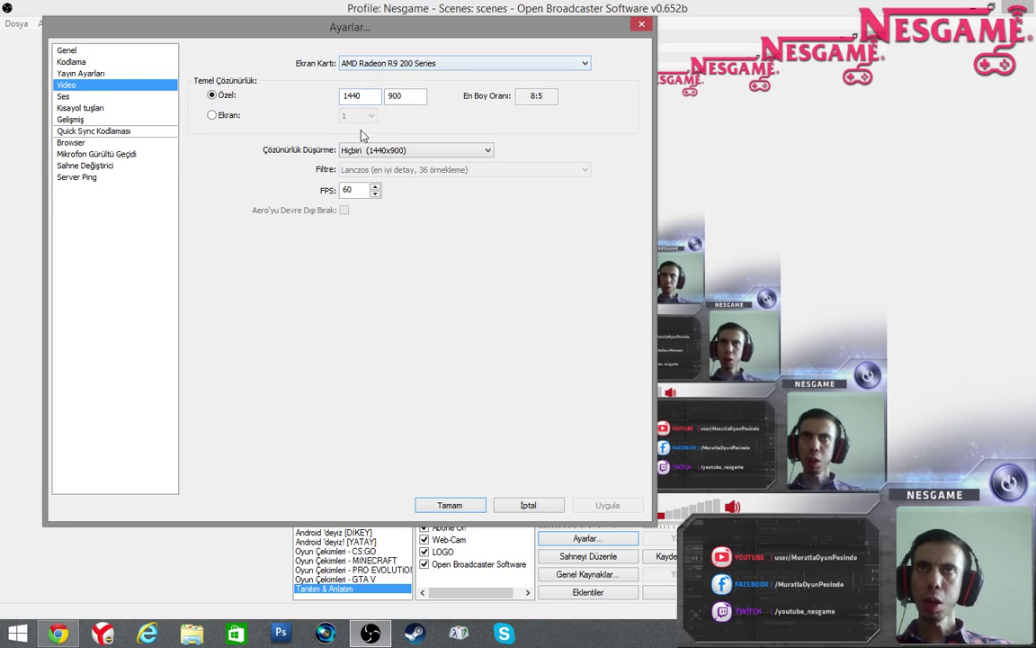
pyautogui.moveTo(477, 41)
pyautogui.mouseDown()
pyautogui.moveTo(415, 35)
pyautogui.moveTo(475, 45)
pyautogui.mouseUp()
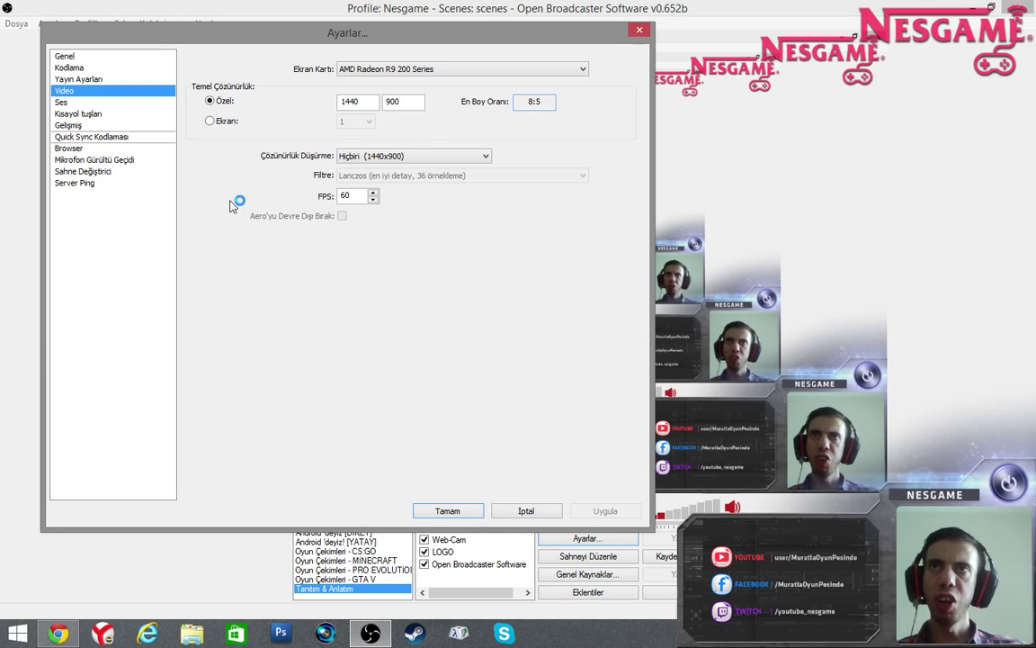
pyautogui.click(392, 105)
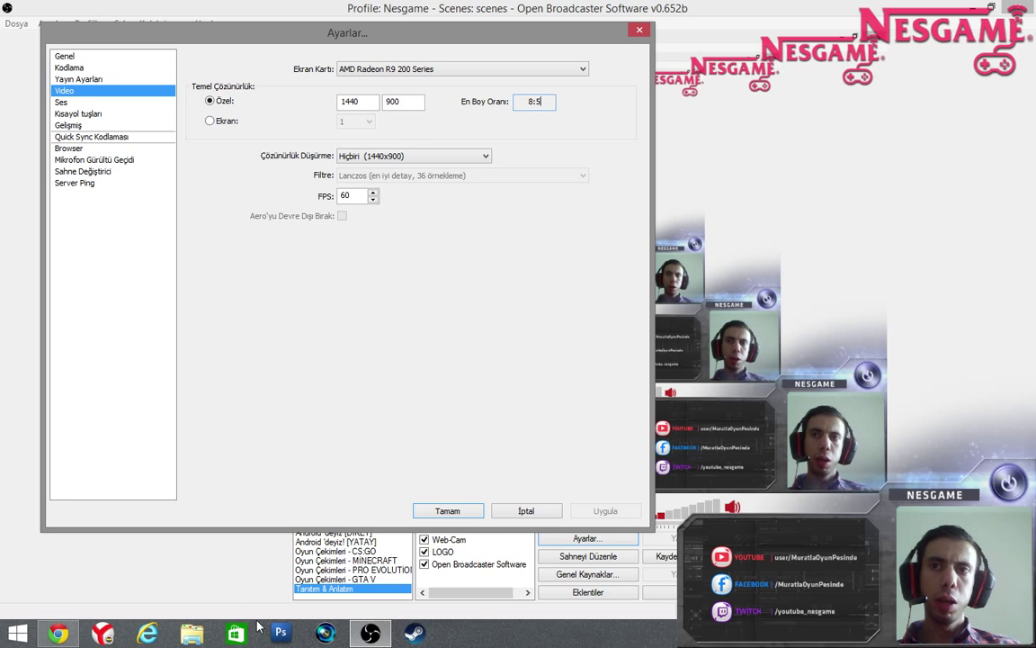
pyautogui.click(551, 90)
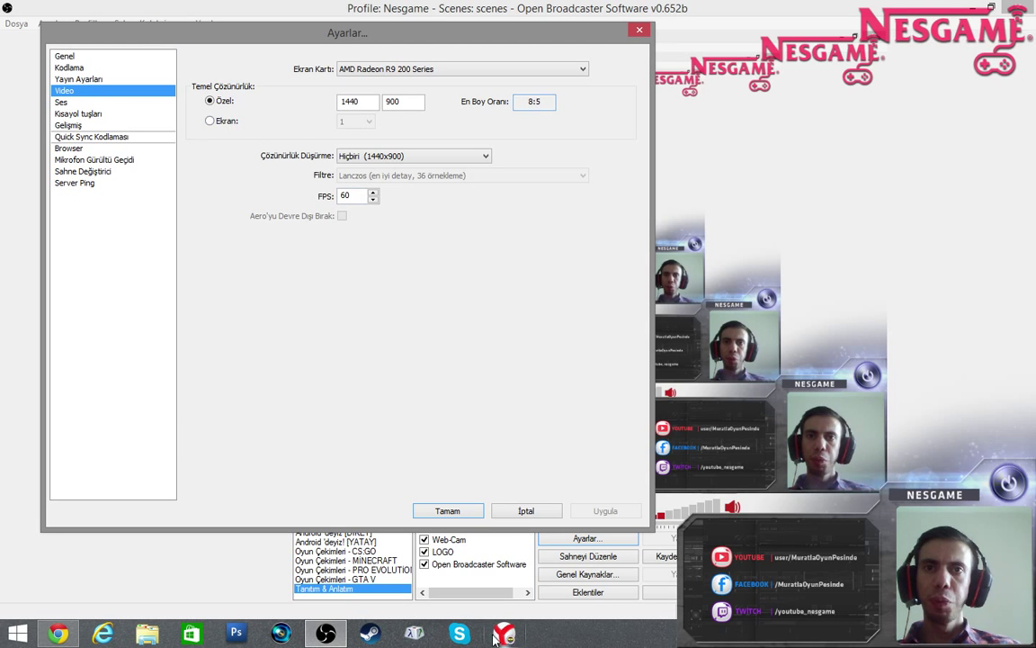
# Step: Examine the Çözünürlük Düşürme scaling choices without changing the selection, and highlight the FPS value
pyautogui.click(396, 158)
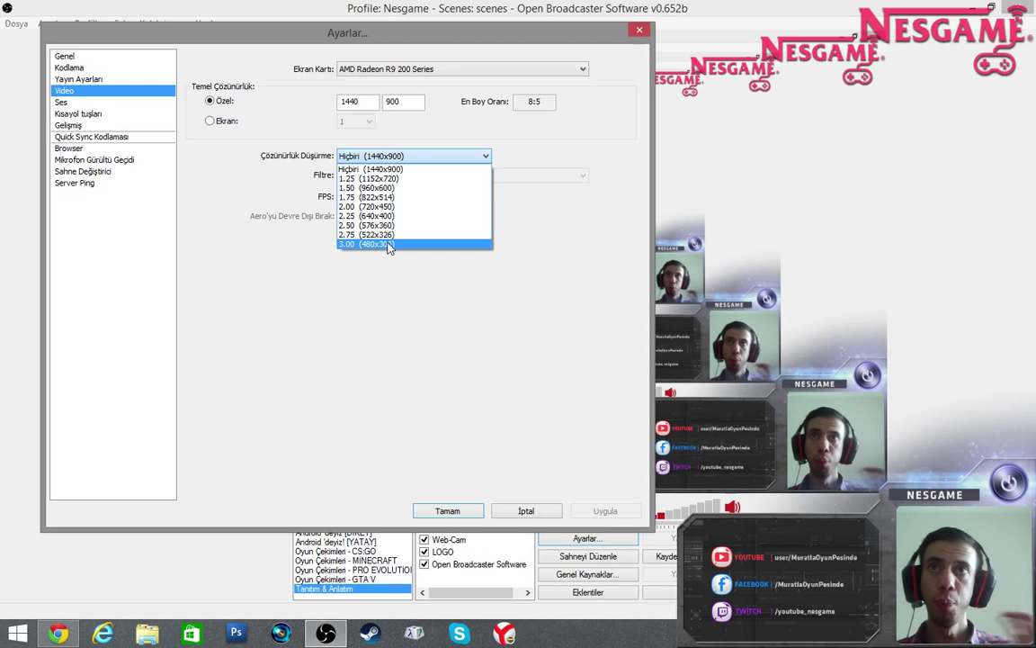
pyautogui.click(538, 220)
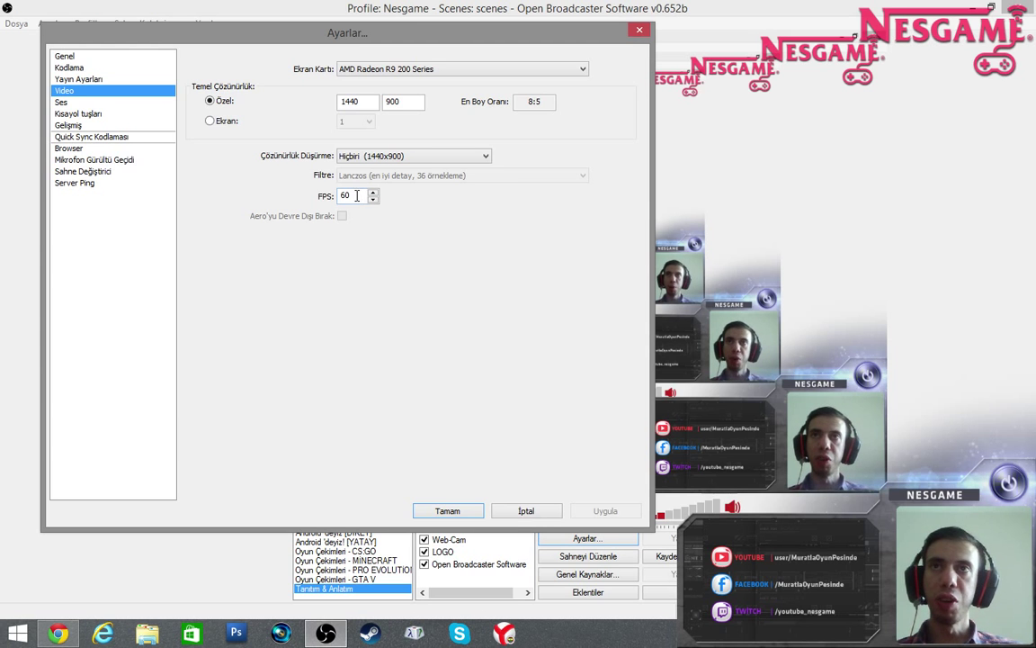
pyautogui.moveTo(495, 38); pyautogui.dragTo(543, 36)
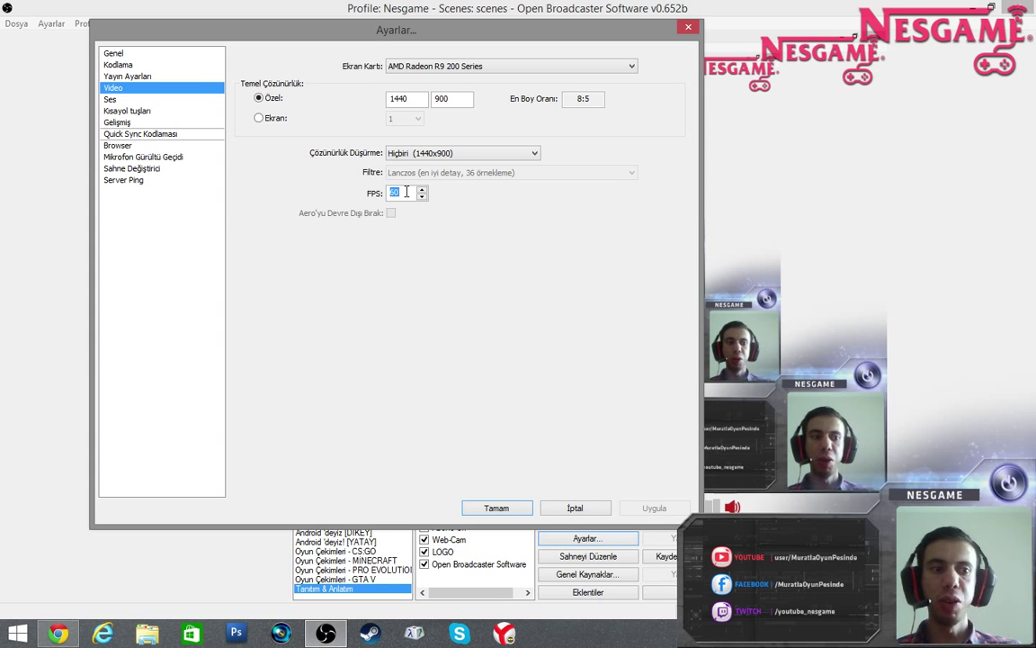
# Step: Change the FPS to 30 and back to 60, and go to the Ses settings without saving the changes
pyautogui.write('30')
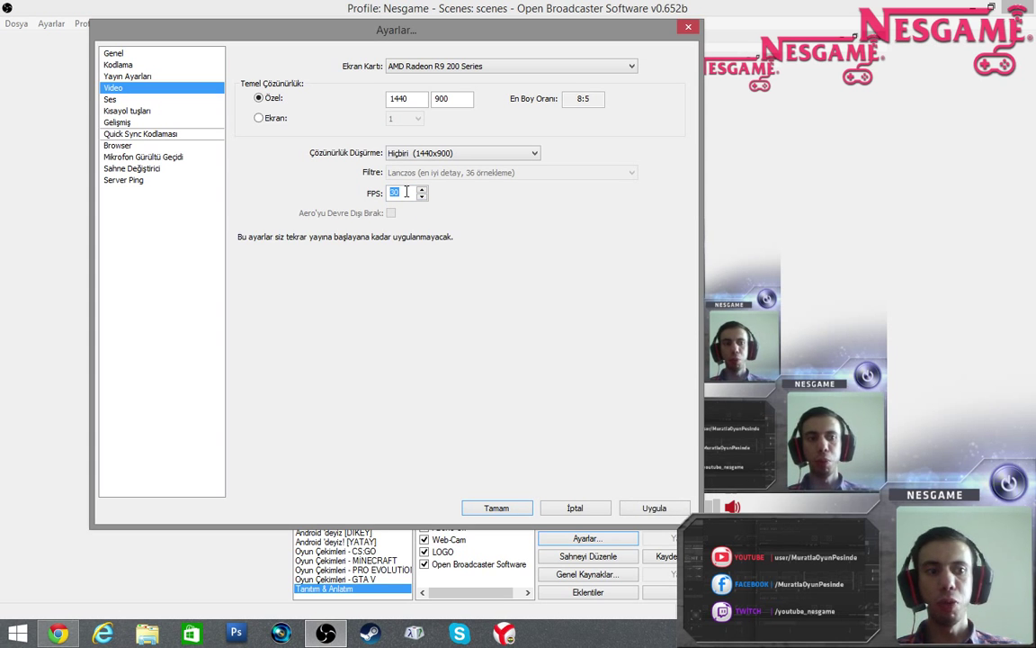
pyautogui.write('60')
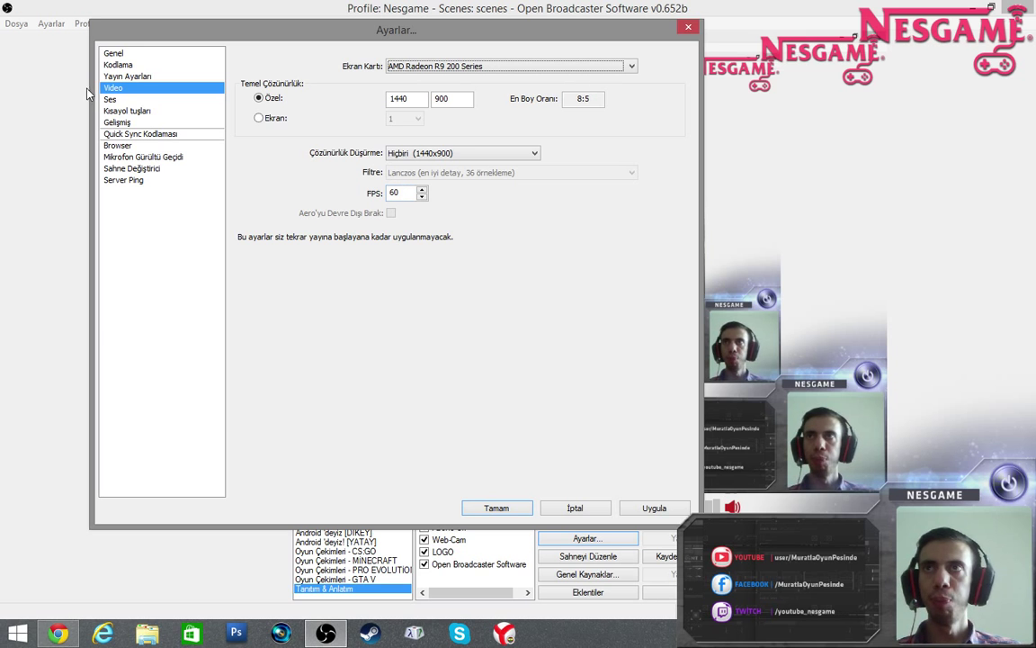
pyautogui.click(113, 99)
pyautogui.click(546, 370)
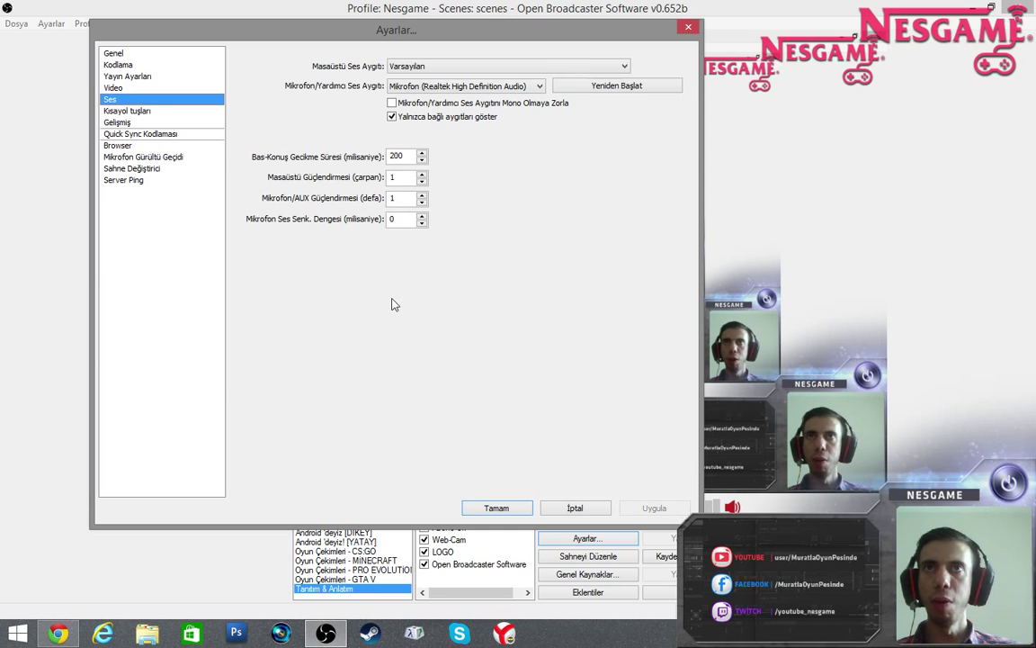
# Step: Set the desktop audio device to Varsayılan and the microphone to Mikrofon (Realtek High Definition Audio), and save the changes when moving to Kısayol tuşları
pyautogui.click(483, 66)
pyautogui.click(428, 76)
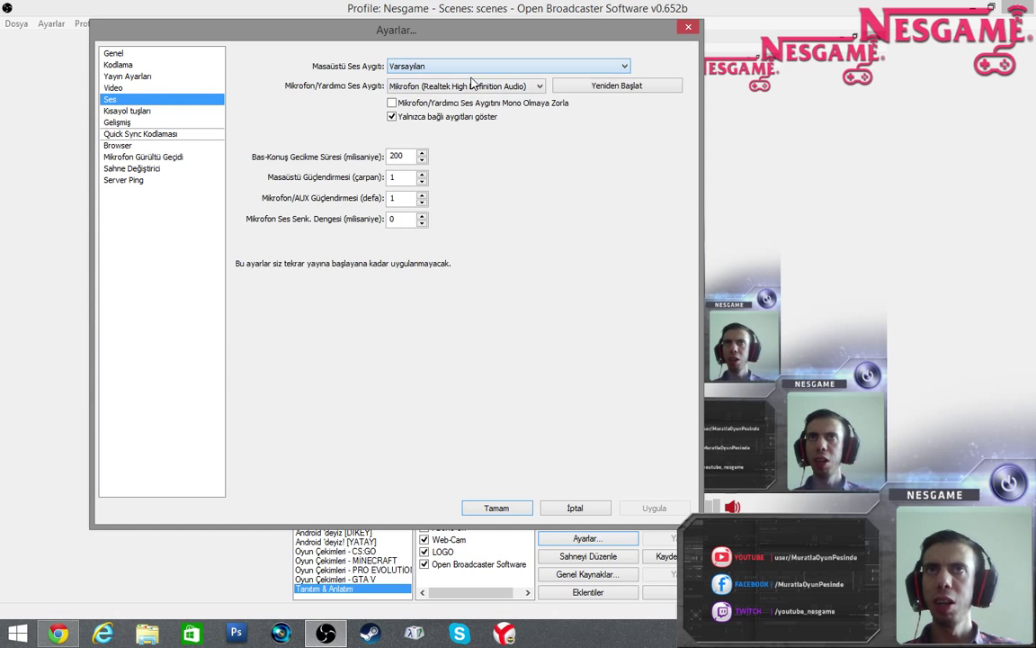
pyautogui.click(471, 86)
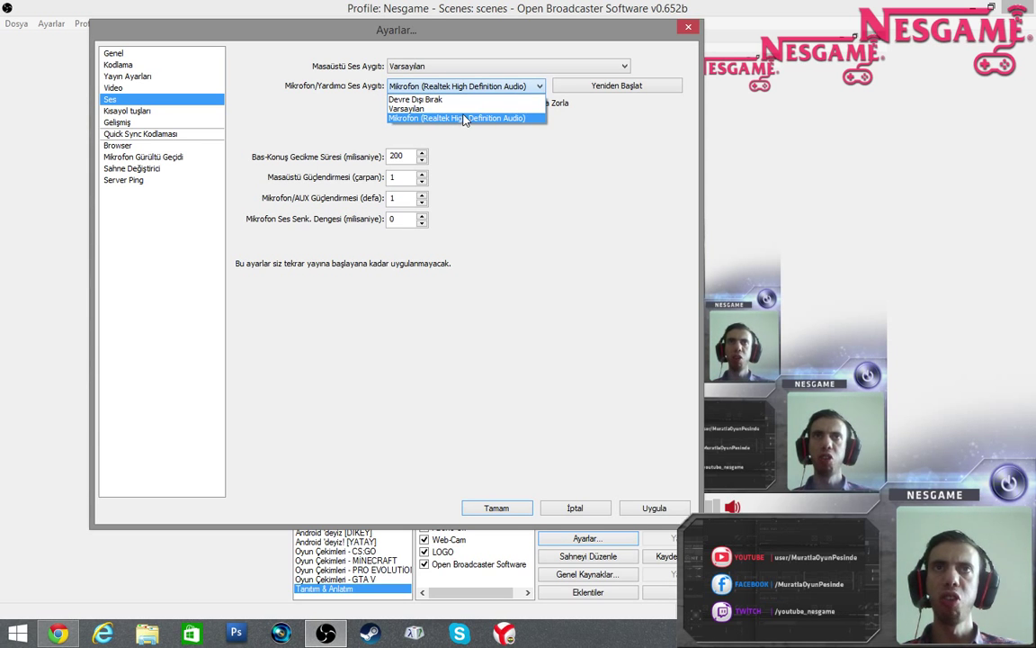
pyautogui.click(457, 117)
pyautogui.click(540, 85)
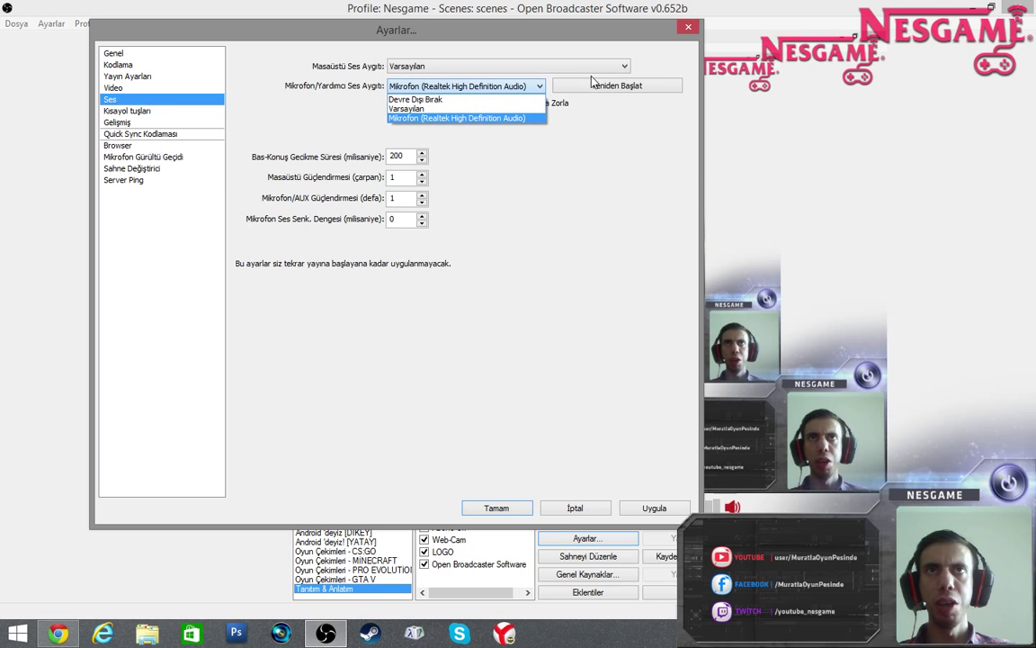
pyautogui.click(539, 85)
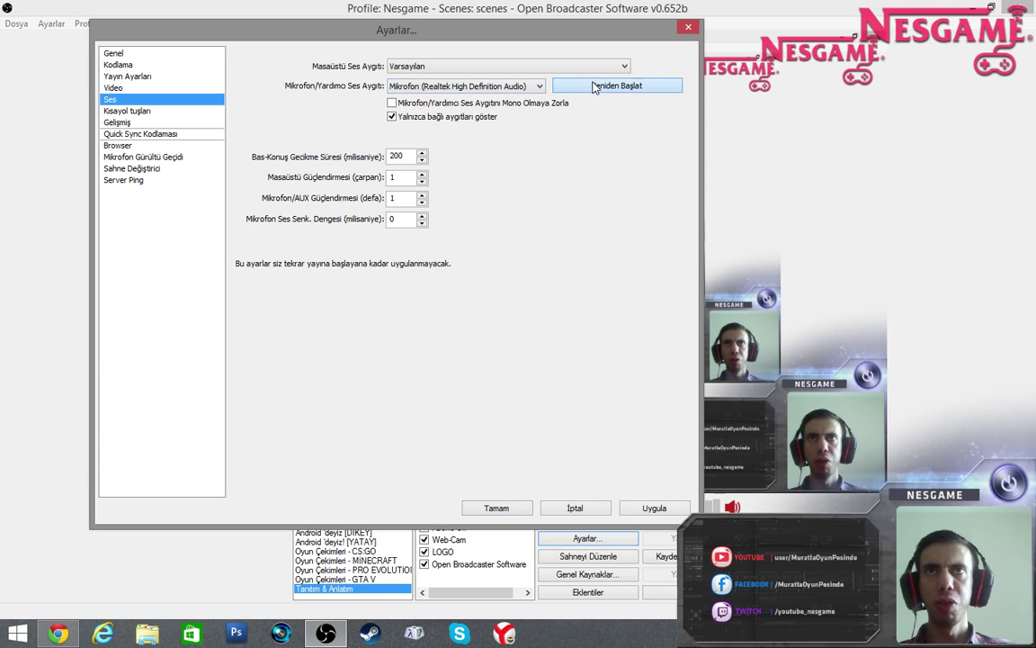
pyautogui.click(498, 89)
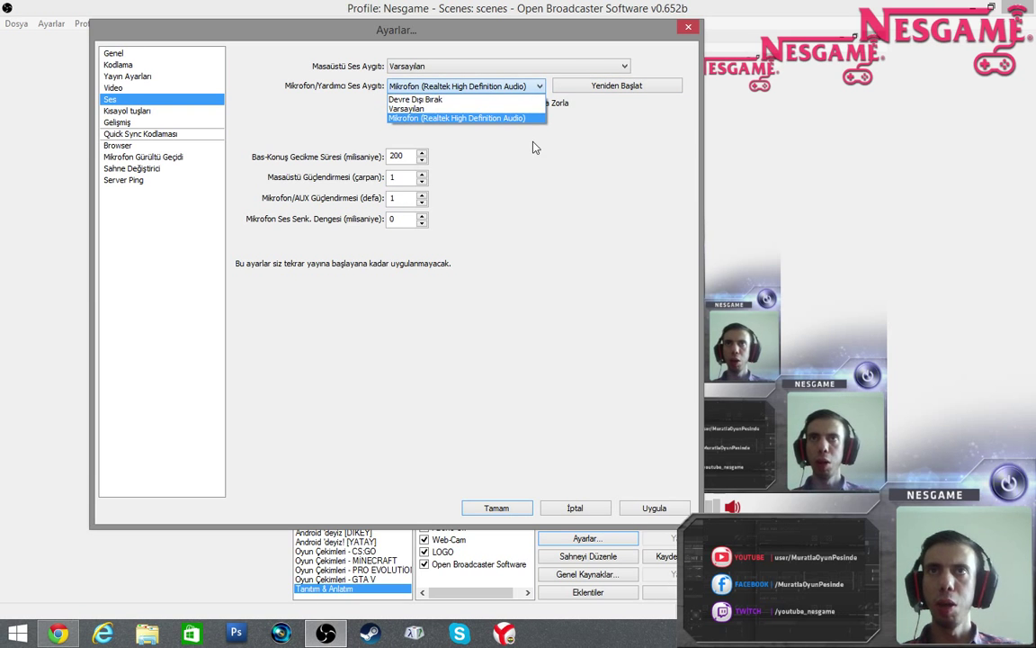
pyautogui.click(481, 118)
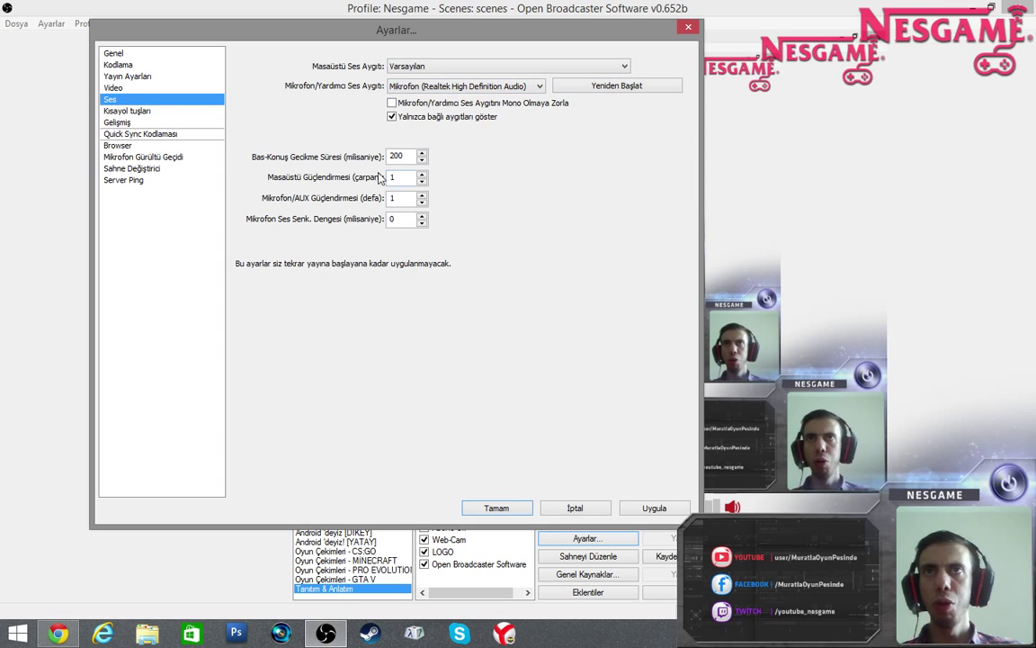
pyautogui.click(127, 110)
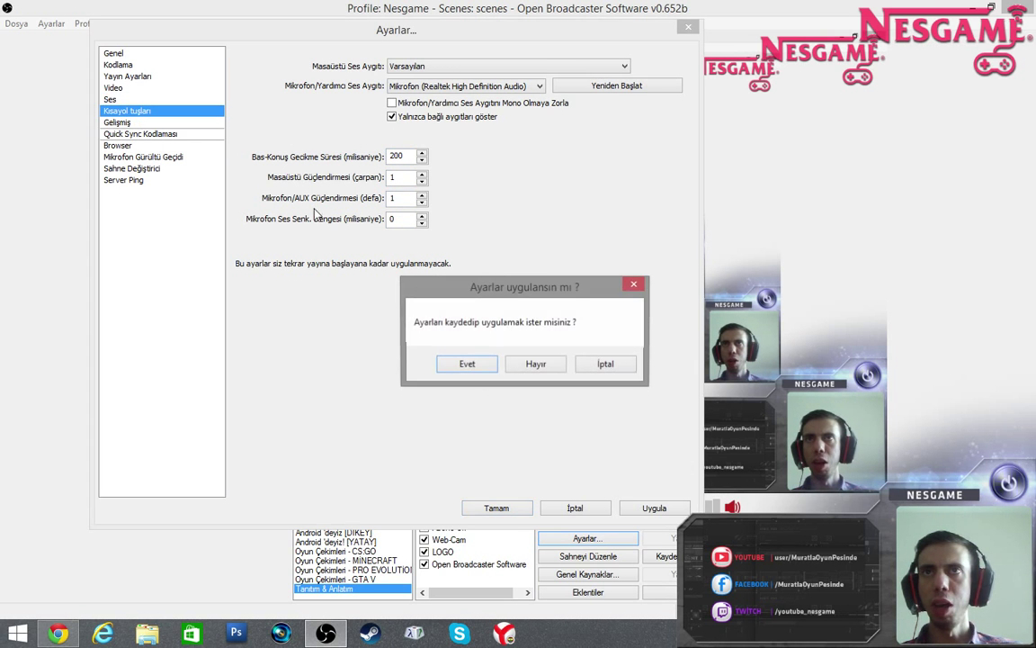
pyautogui.click(470, 362)
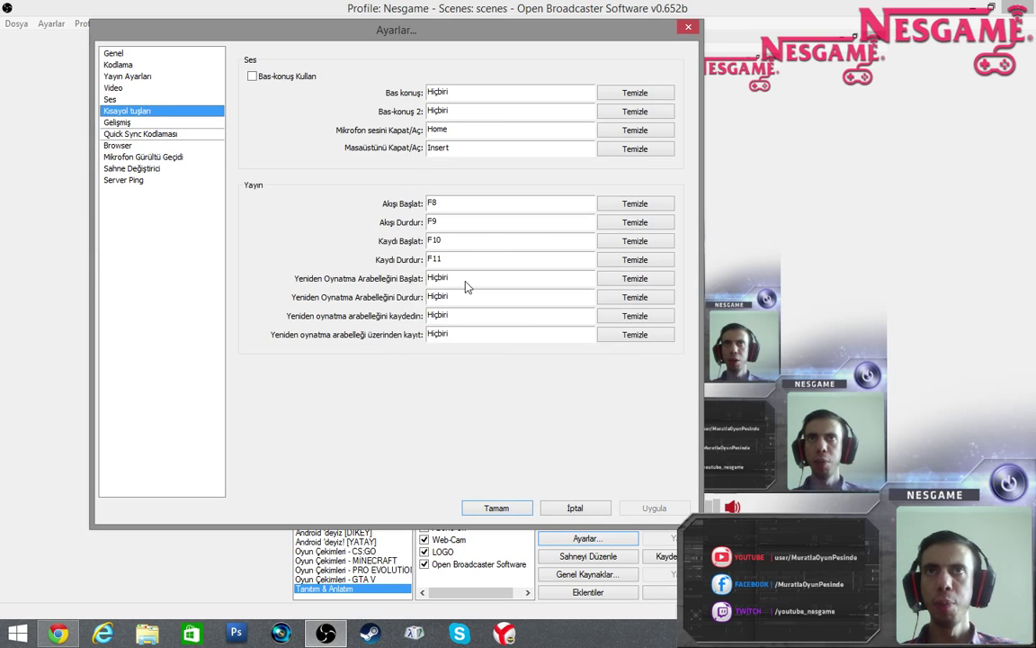
# Step: In the Gelişmiş settings, set the x264 preset to veryfast and the encoding profile to main, and save the changes
pyautogui.click(143, 121)
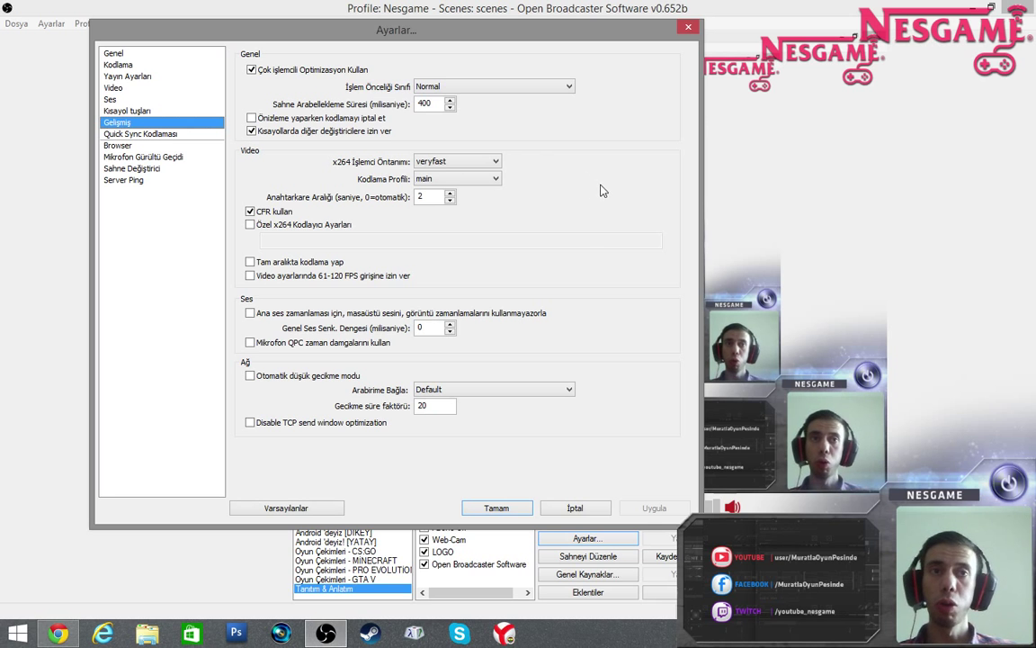
pyautogui.click(454, 162)
pyautogui.click(465, 182)
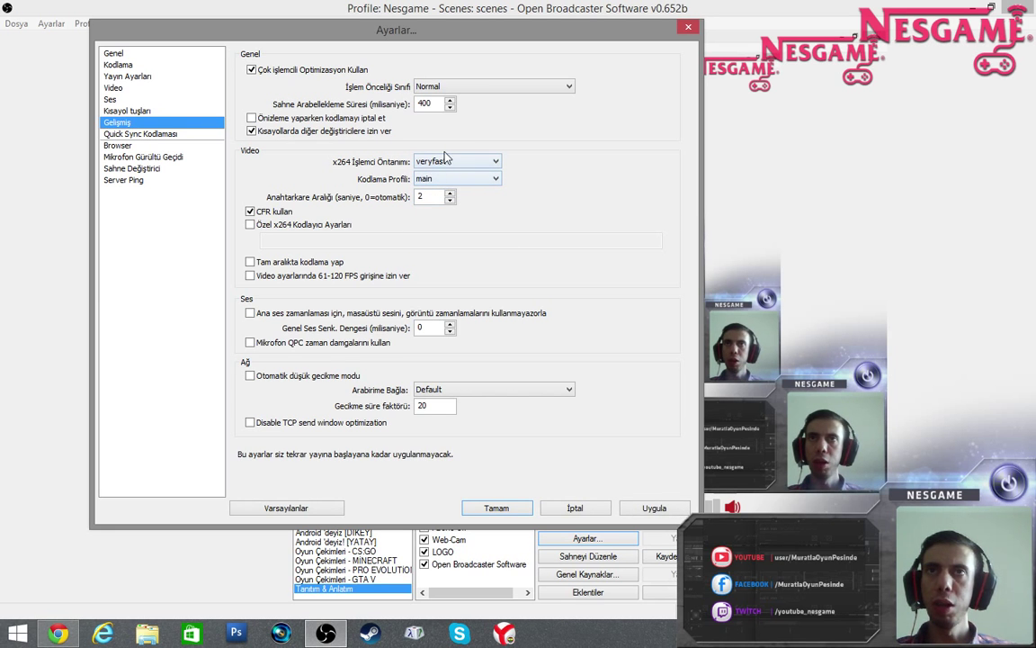
pyautogui.click(456, 179)
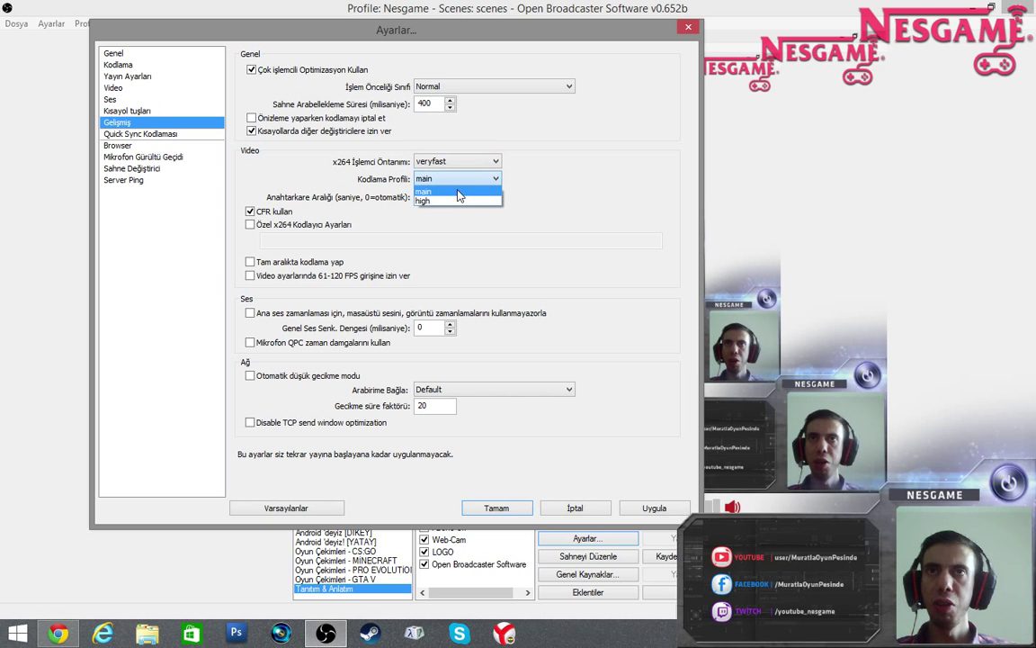
pyautogui.click(459, 193)
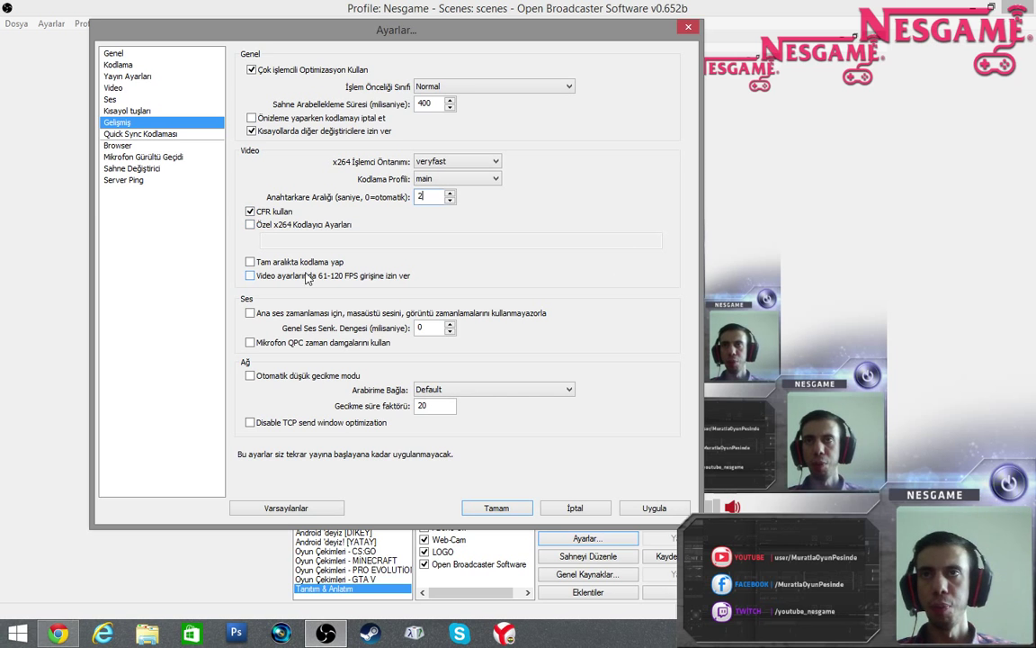
pyautogui.click(142, 133)
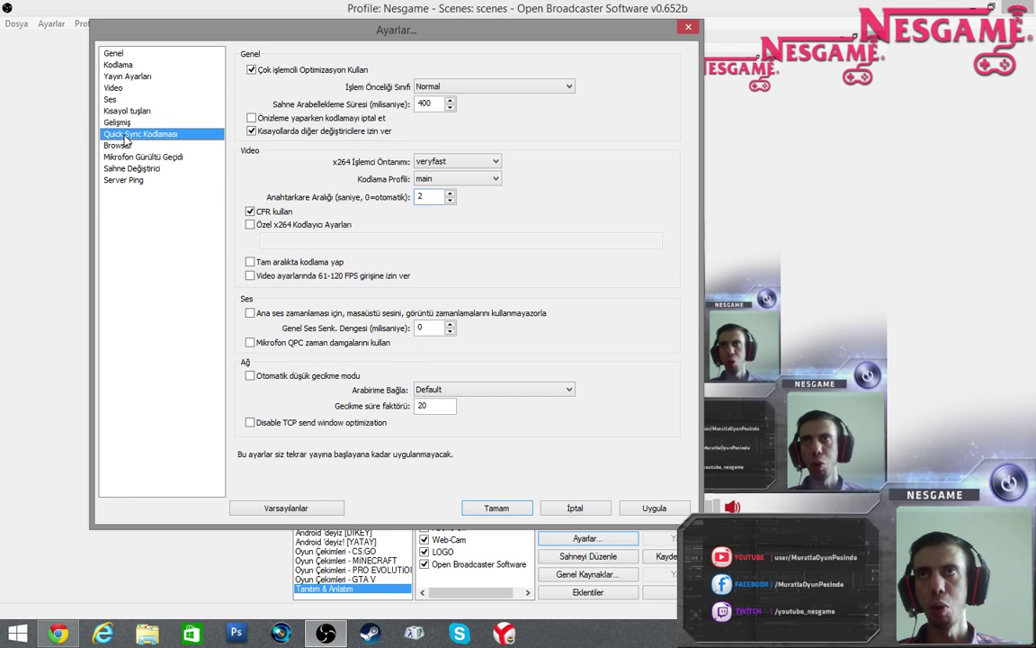
pyautogui.click(462, 327)
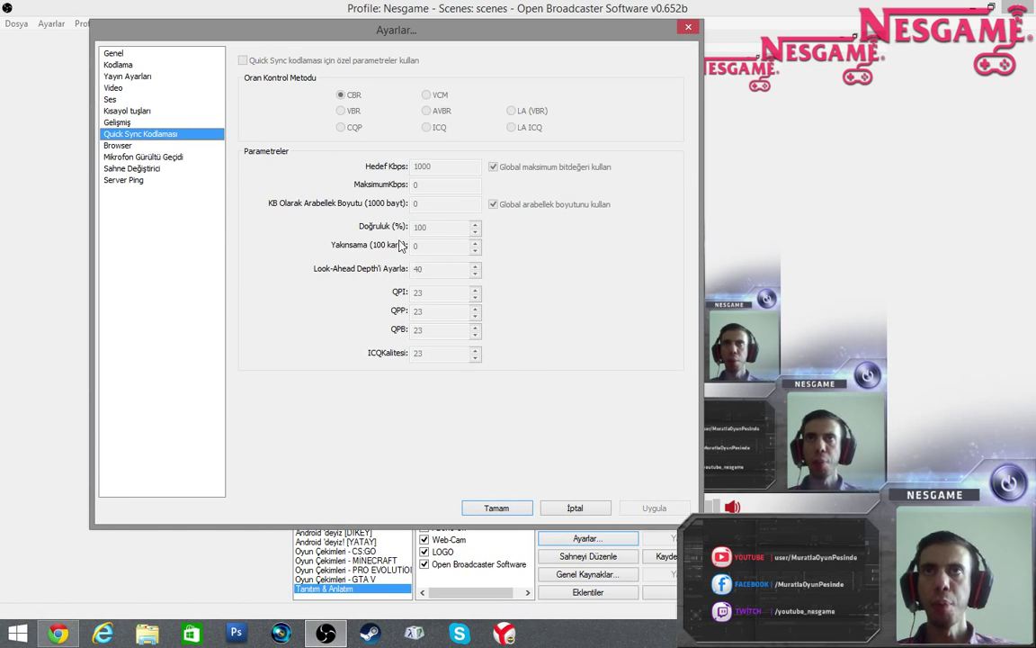
# Step: Look through the Browser, Mikrofon Gürültü Geçidi, Sahne Değiştirici and Server Ping settings, and close the settings without changes
pyautogui.click(113, 146)
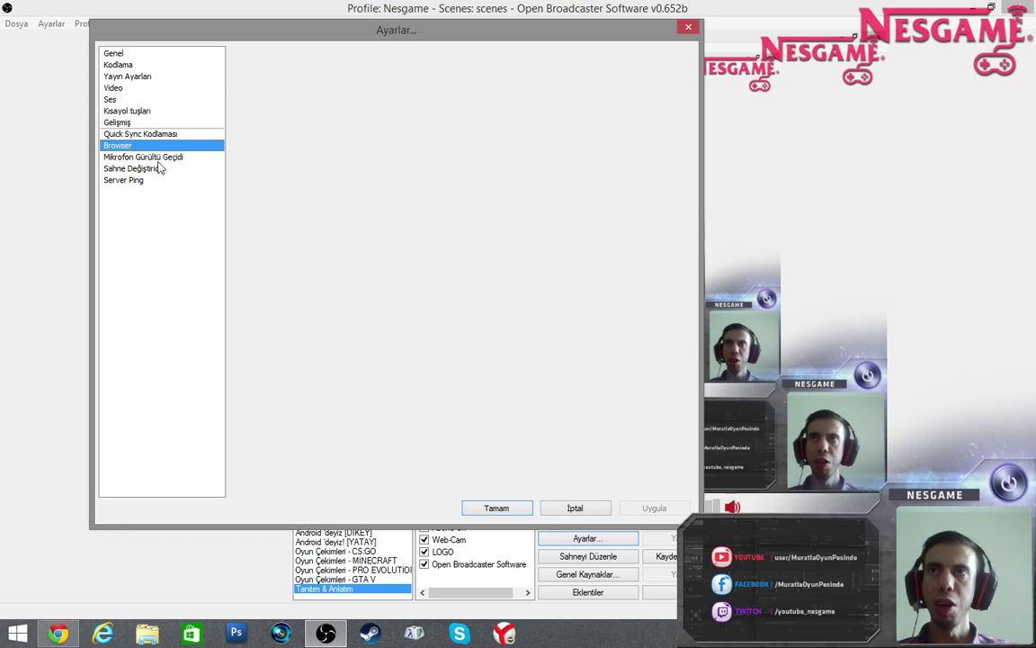
pyautogui.click(166, 158)
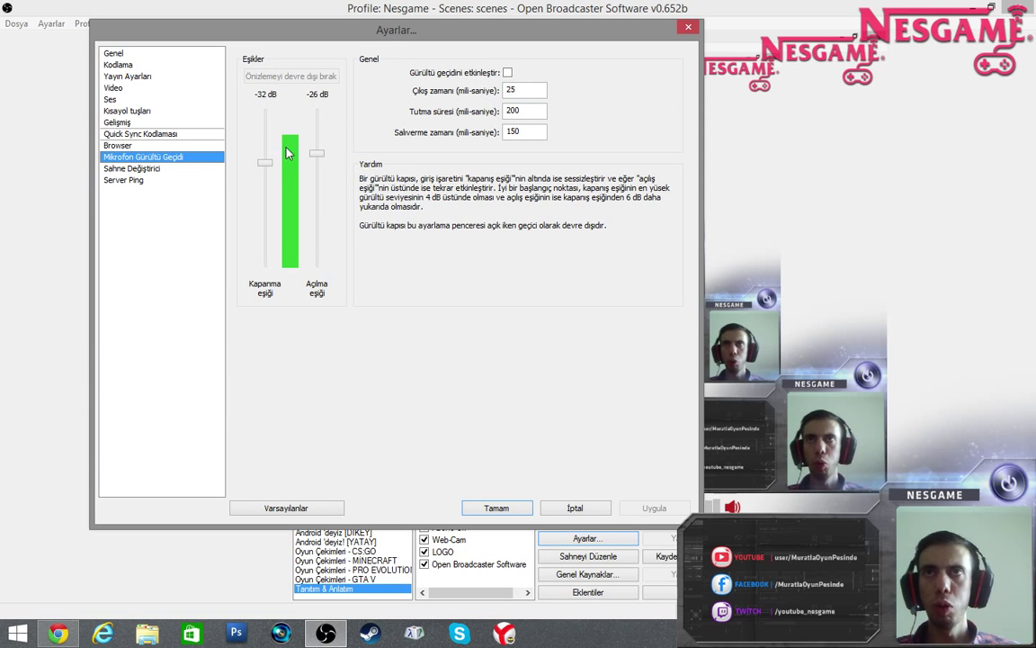
pyautogui.click(140, 169)
pyautogui.click(135, 180)
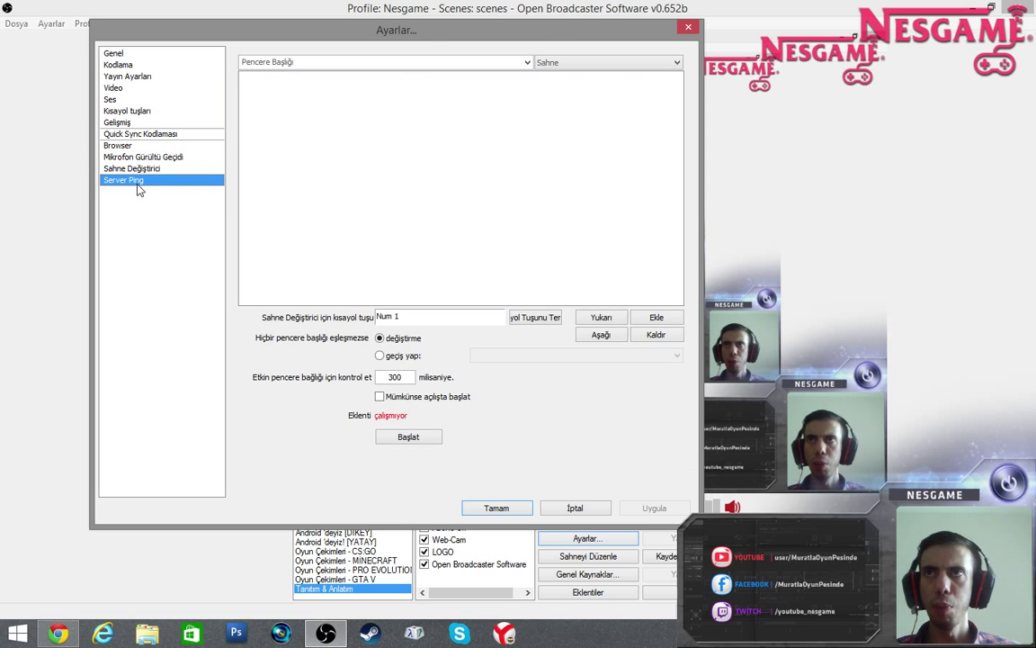
pyautogui.click(131, 169)
pyautogui.click(587, 505)
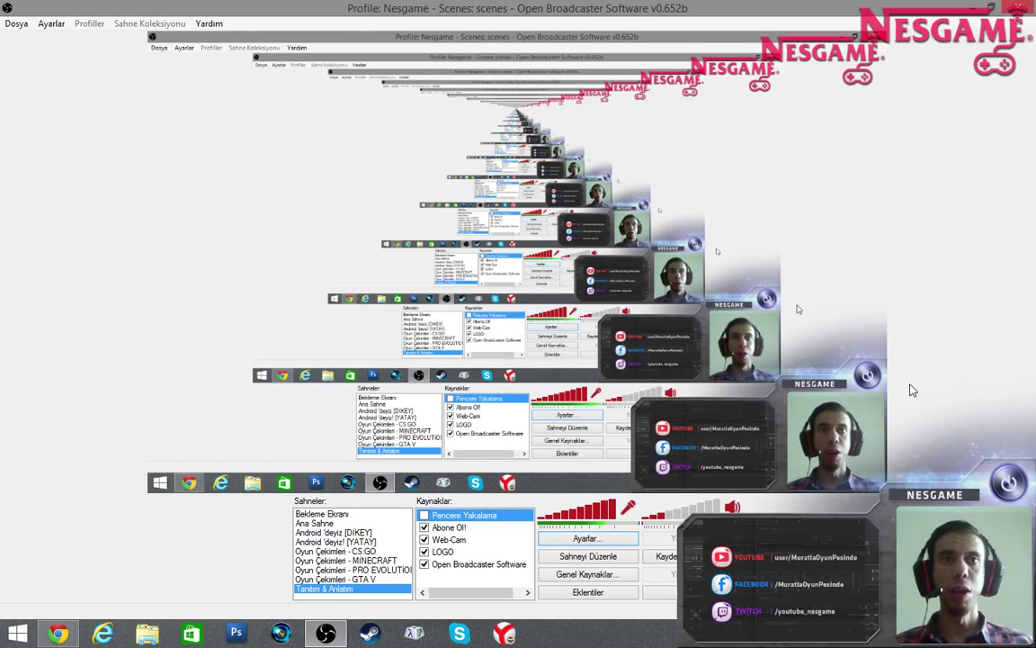
# Step: Start adding a new scene to the scene list and cancel at the naming prompt
pyautogui.rightClick(351, 600)
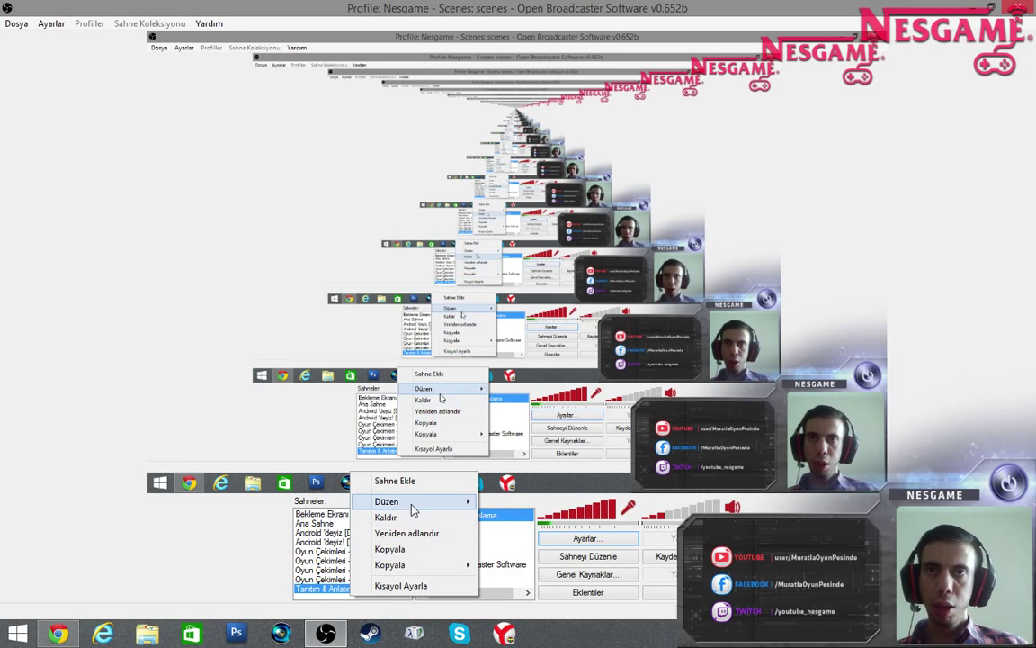
pyautogui.click(427, 479)
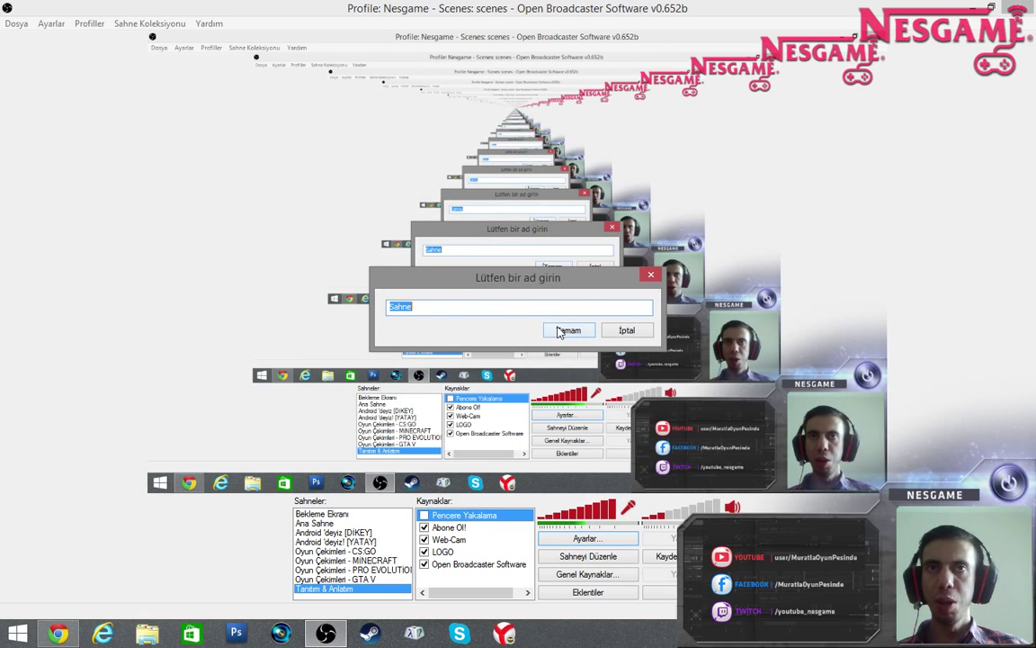
pyautogui.click(626, 332)
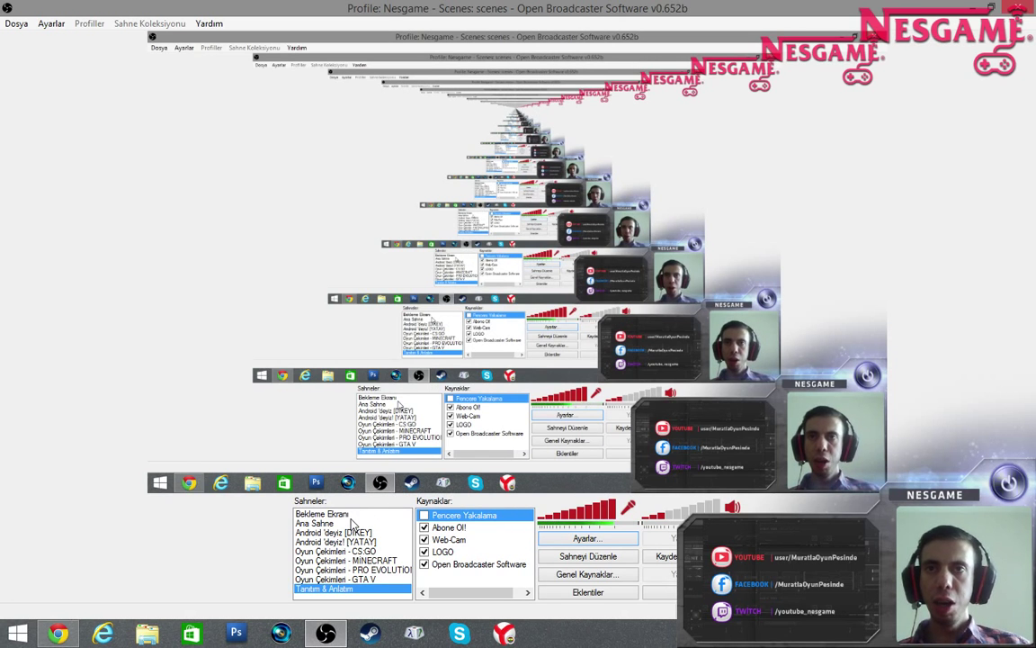
# Step: Show the Bekleme Ekranı scene, return to Tanıtım & Anlatım, and dismiss the webcam notification
pyautogui.click(326, 516)
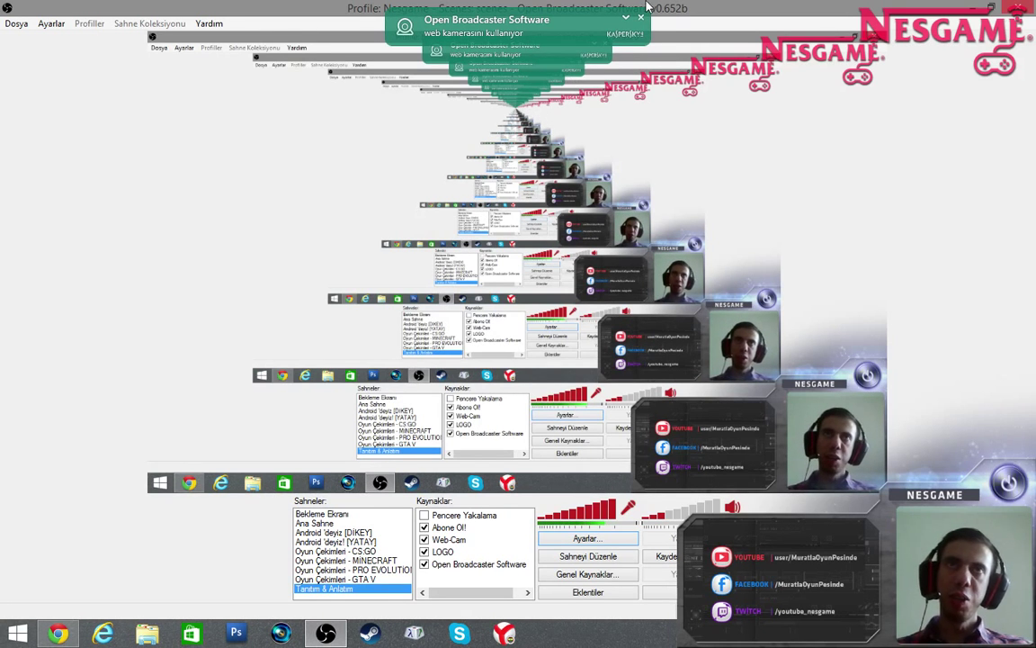
pyautogui.click(641, 22)
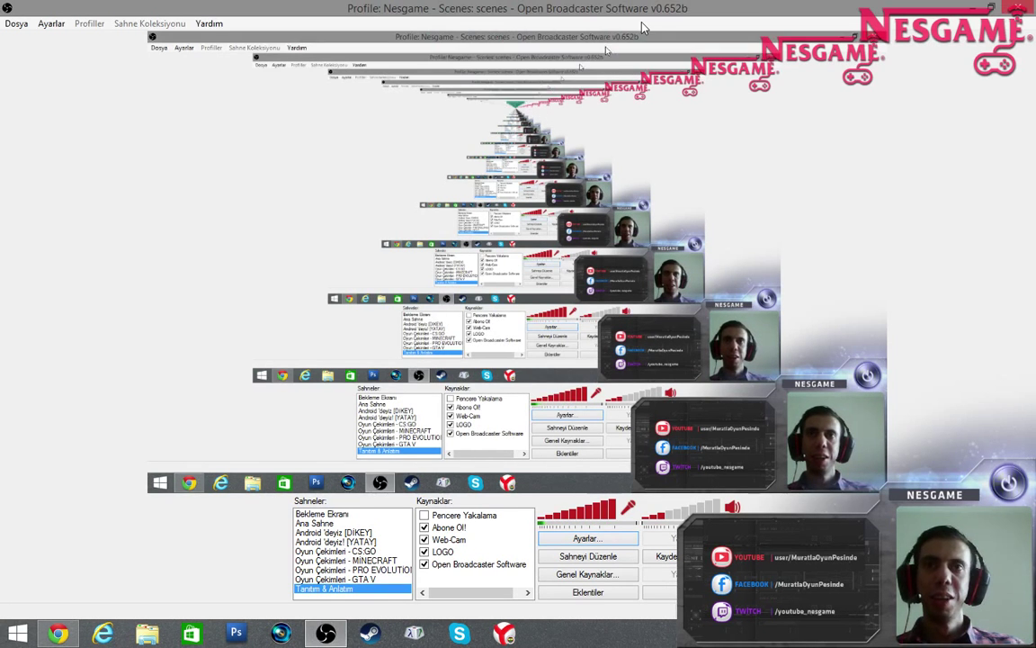
pyautogui.rightClick(372, 598)
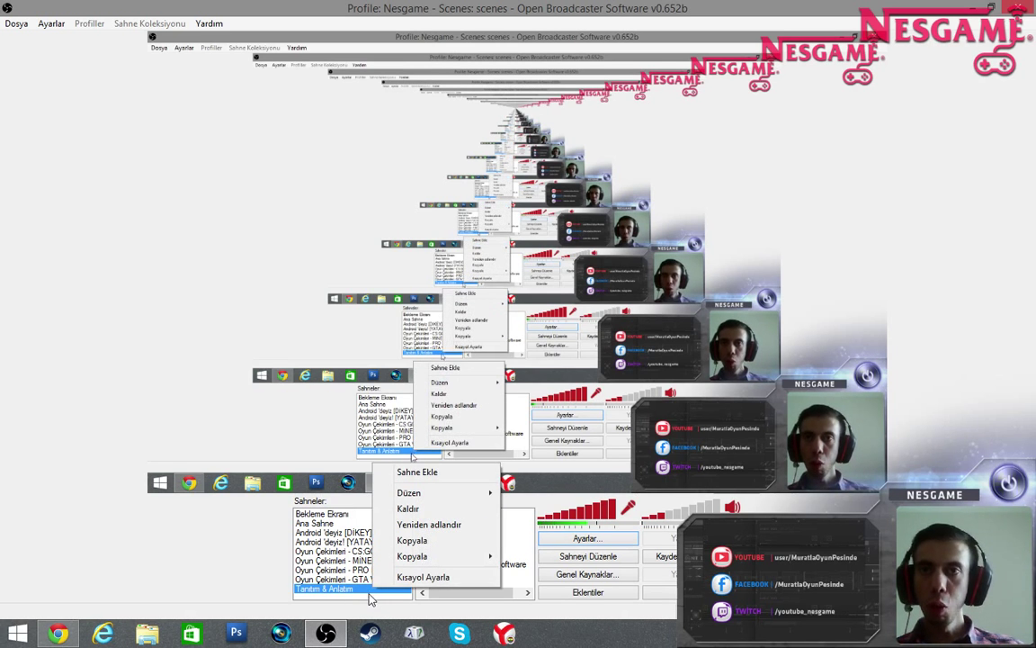
pyautogui.click(373, 599)
pyautogui.rightClick(360, 599)
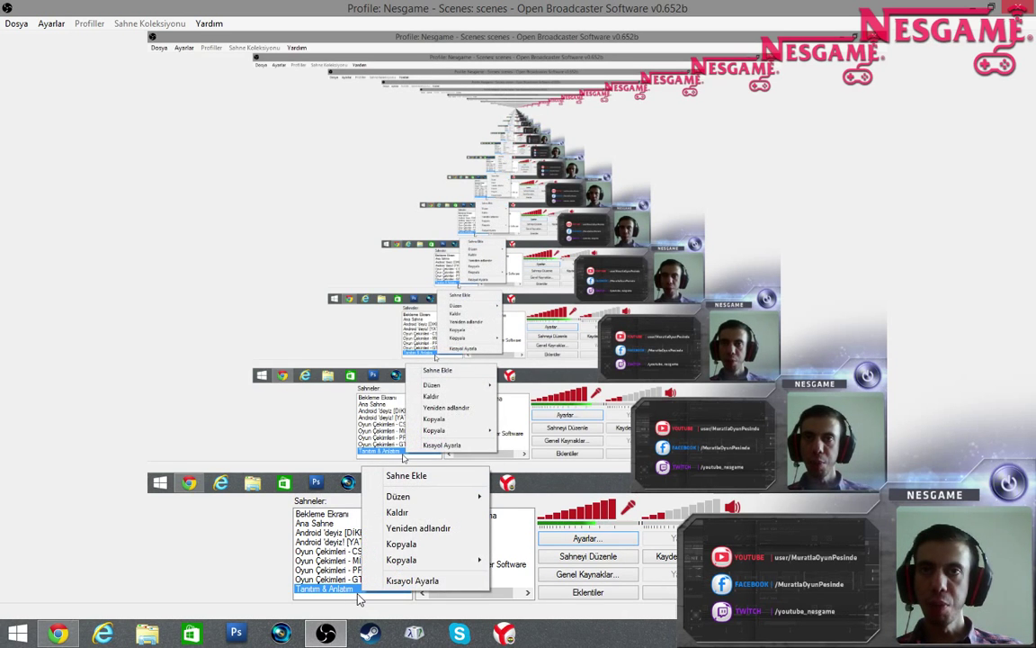
pyautogui.click(360, 599)
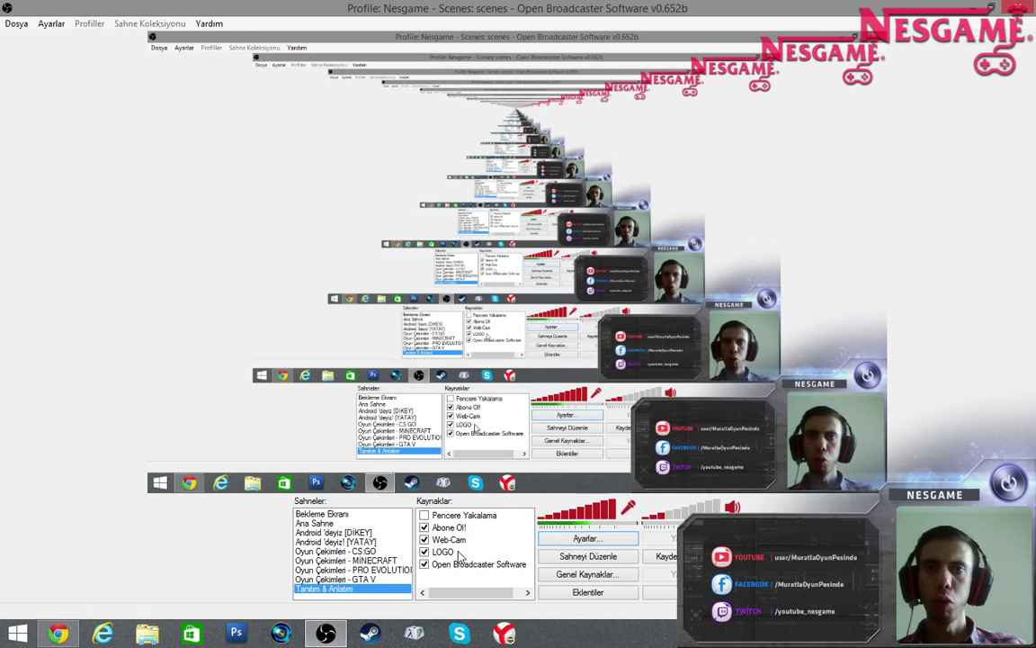
# Step: Start adding a Görüntü source with the default name, browse the desktop's Ivır Zıvır folder for an image, and cancel the source
pyautogui.rightClick(466, 581)
pyautogui.moveTo(513, 589)
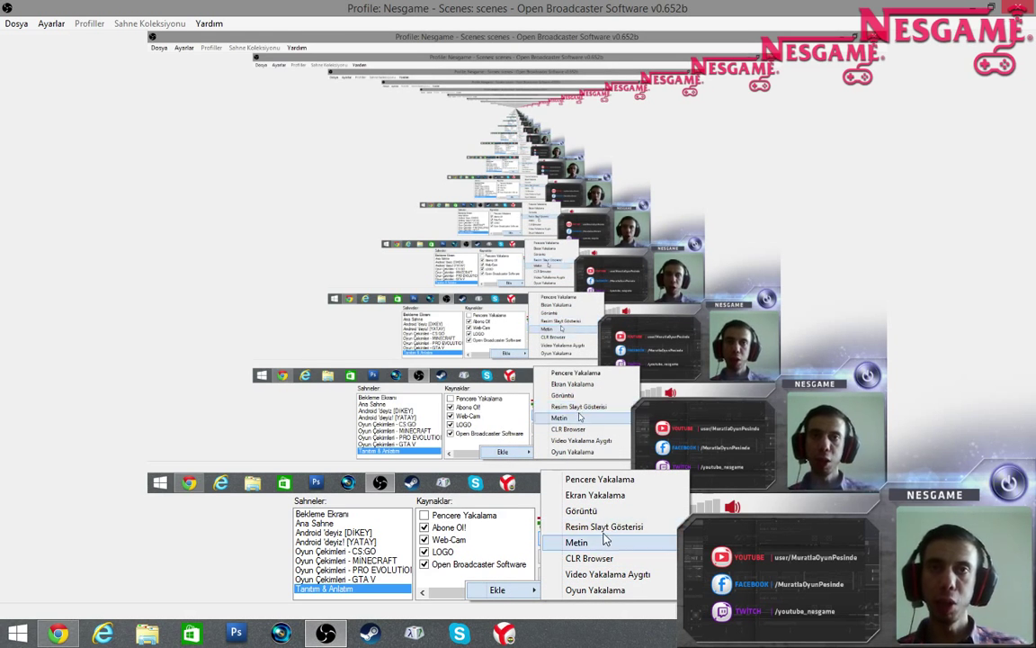
pyautogui.click(596, 510)
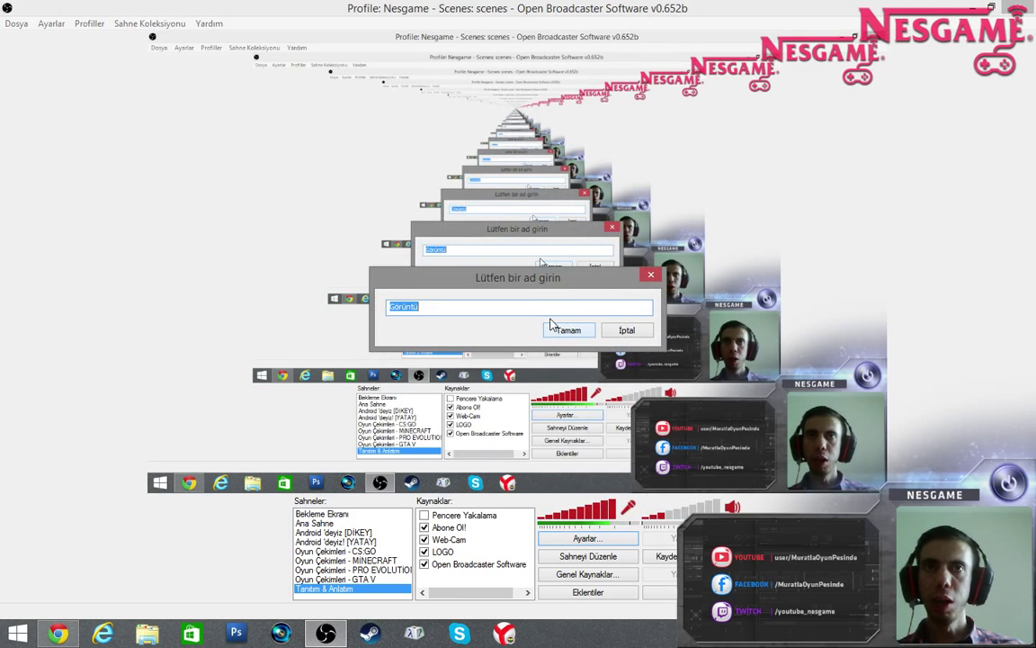
pyautogui.click(569, 331)
pyautogui.click(618, 196)
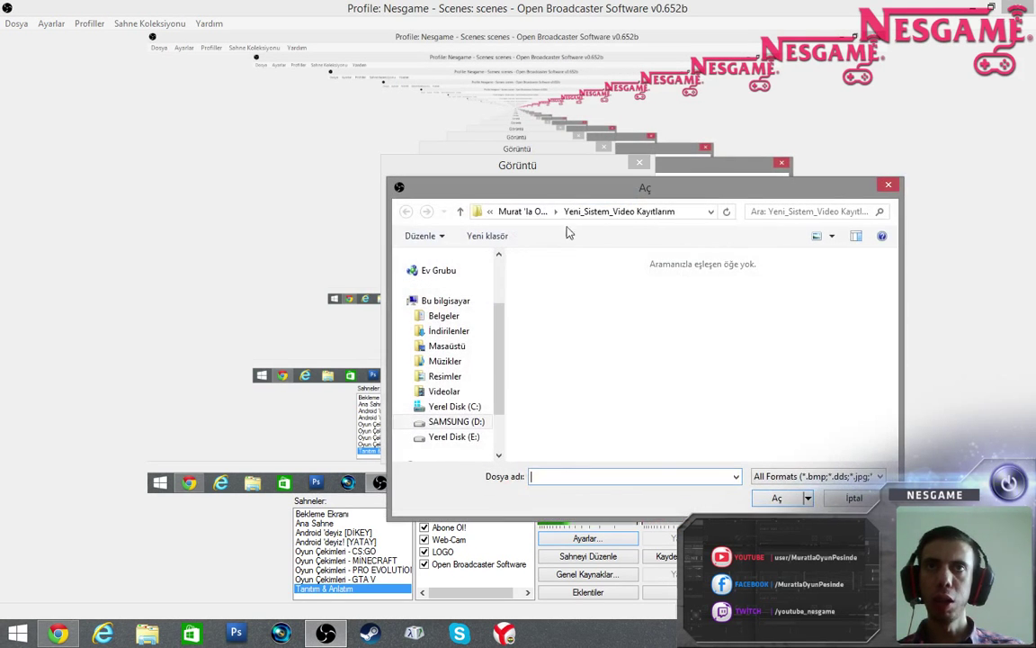
pyautogui.click(466, 351)
pyautogui.doubleClick(624, 288)
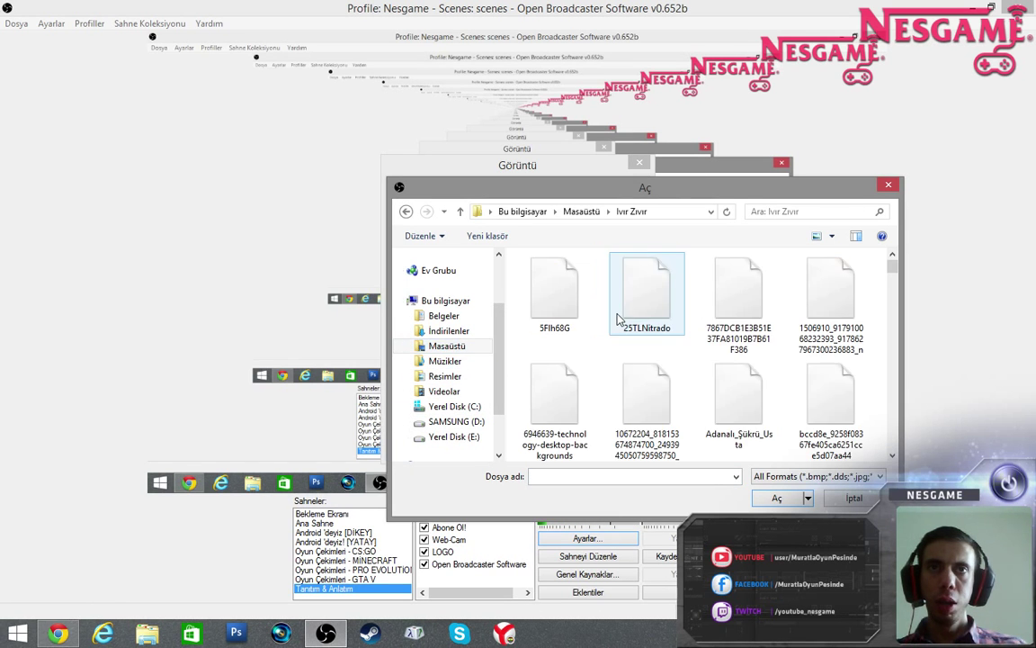
pyautogui.moveTo(894, 274); pyautogui.dragTo(913, 373)
pyautogui.press('Escape')
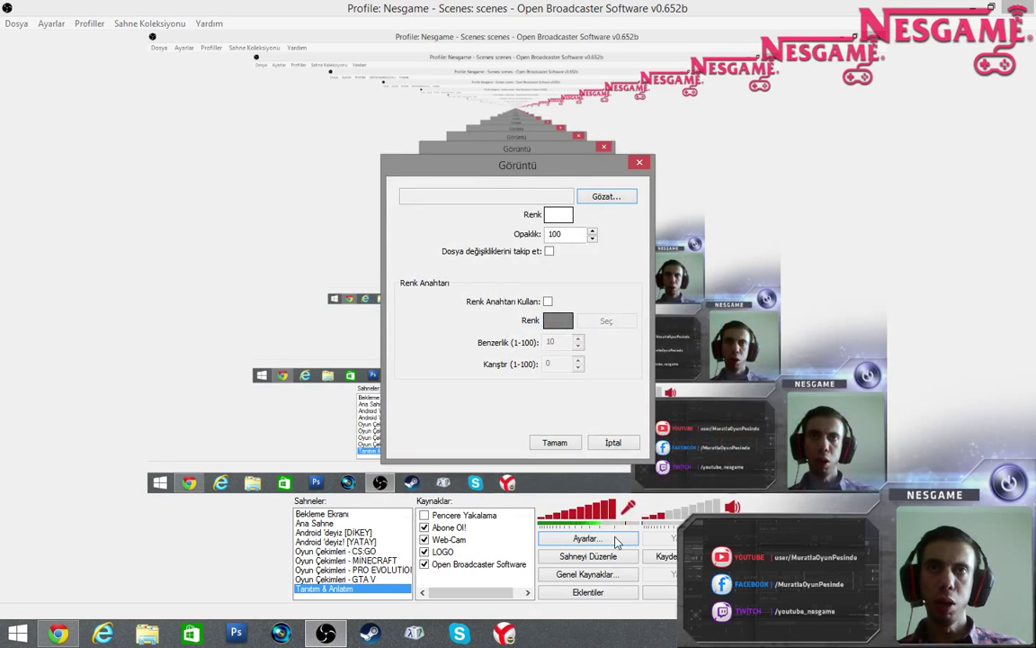
pyautogui.click(612, 447)
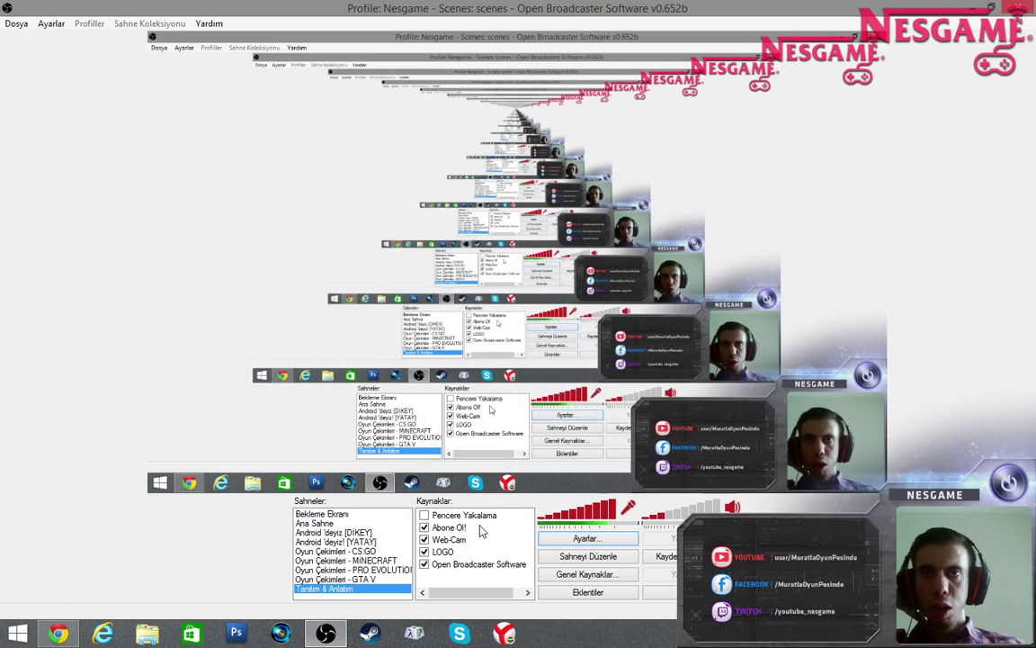
# Step: Open the LOGO image source's properties, try an Opaklık value of 10, and close the dialog
pyautogui.click(454, 551)
pyautogui.rightClick(462, 555)
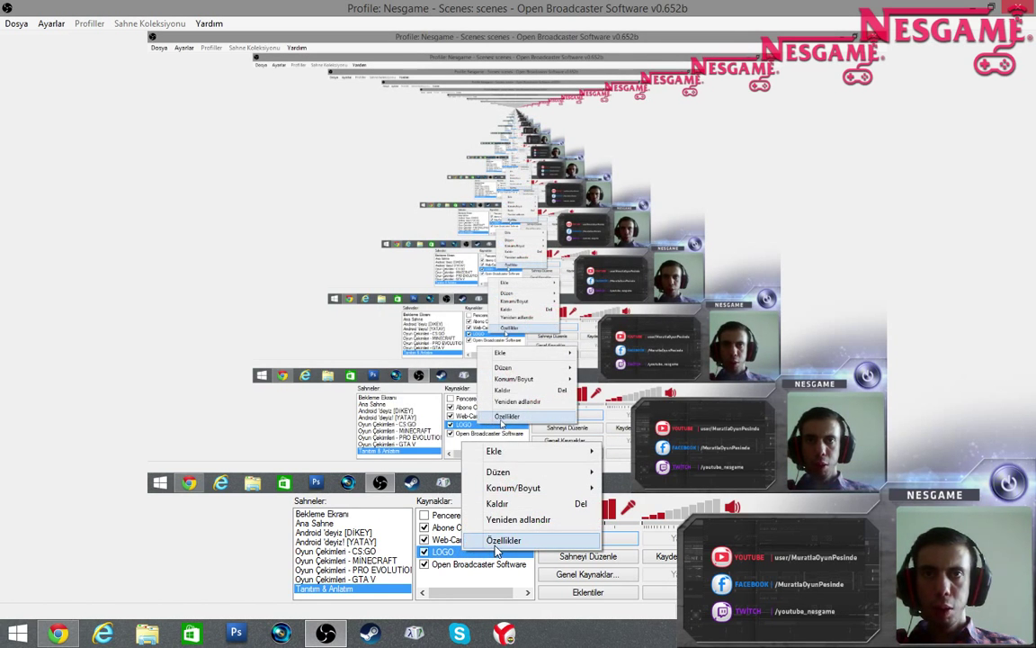
pyautogui.click(481, 534)
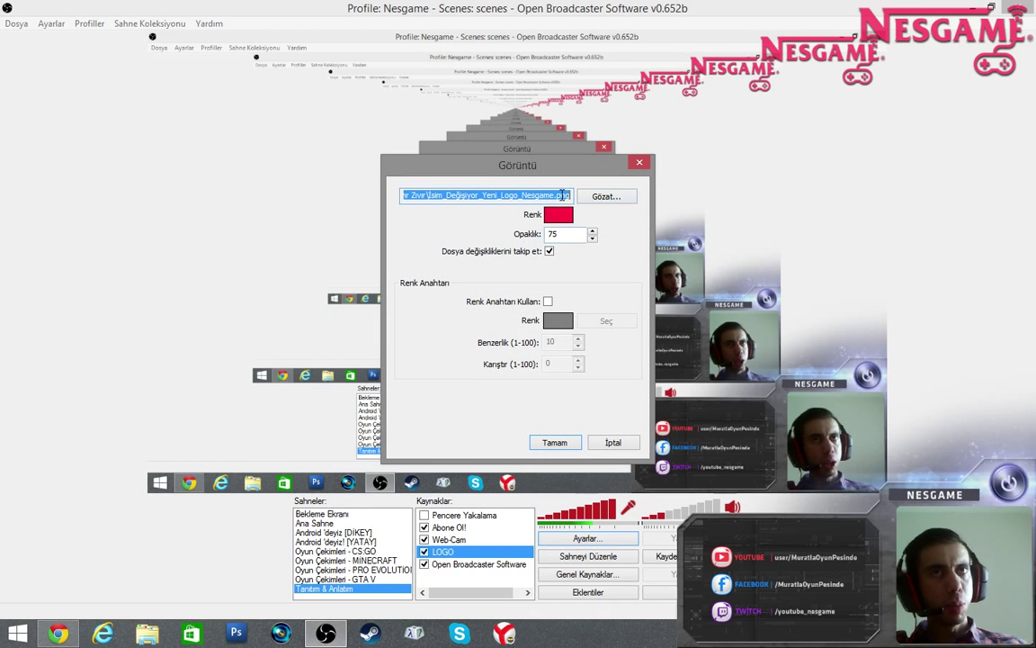
pyautogui.moveTo(523, 165); pyautogui.dragTo(417, 144)
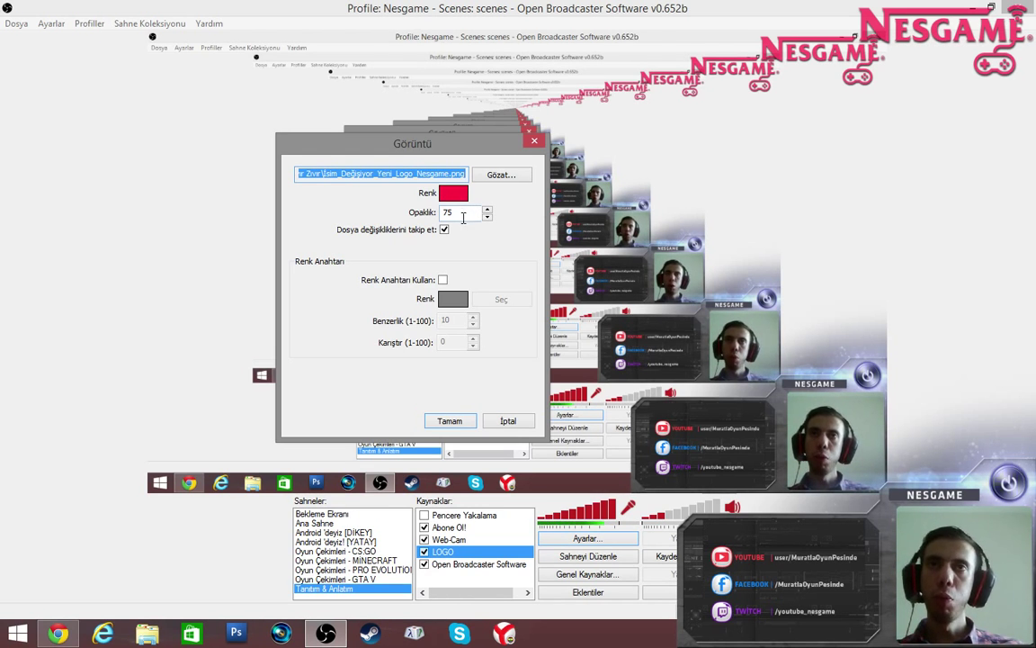
pyautogui.click(473, 214)
pyautogui.write('10')
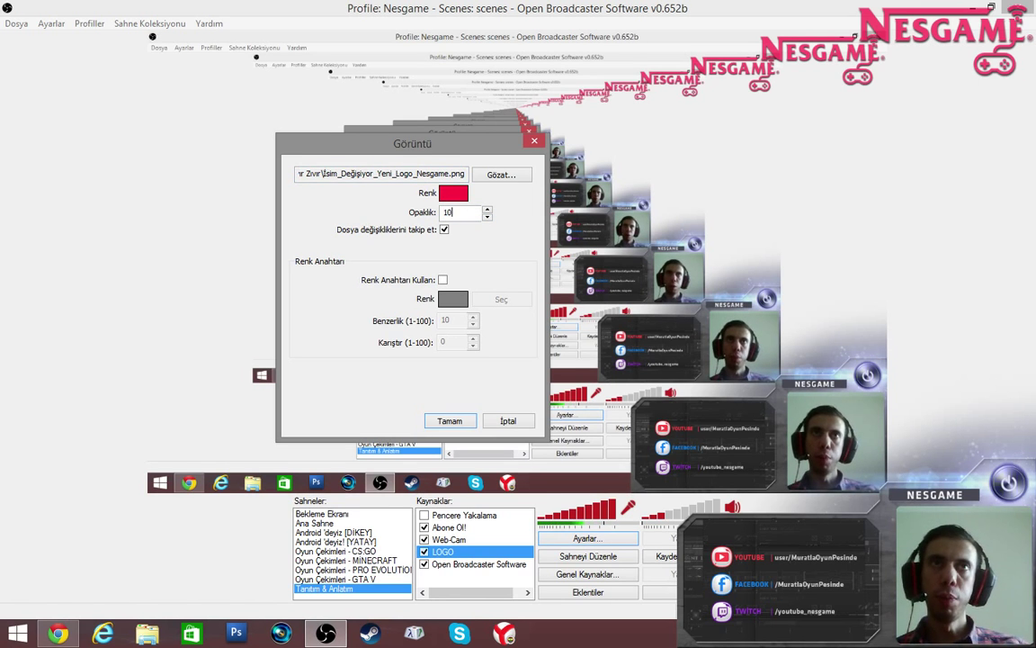
pyautogui.press('Tab')
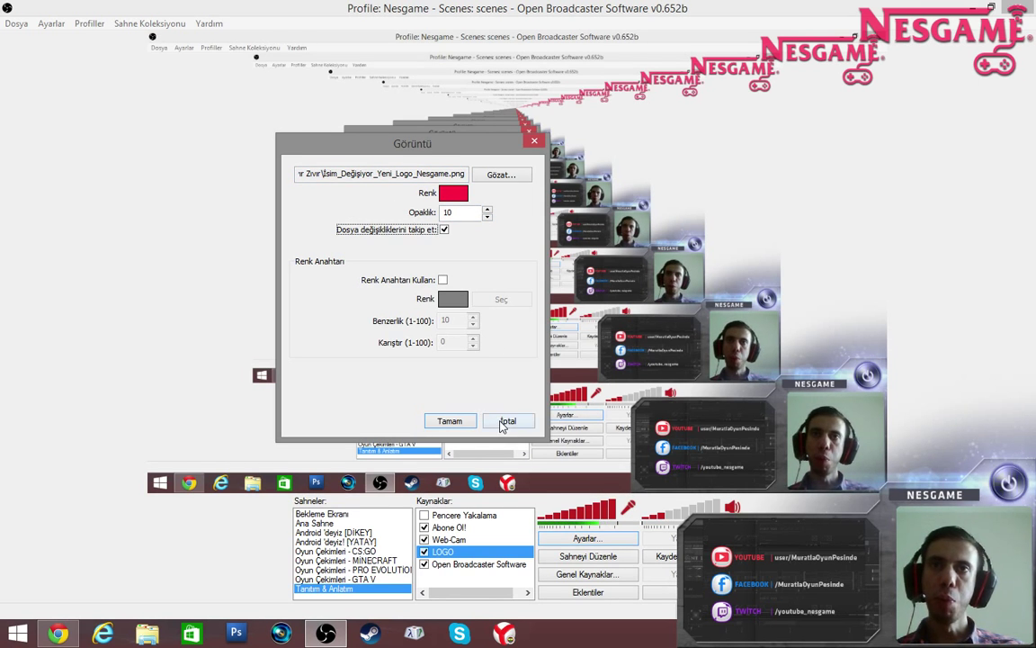
pyautogui.click(450, 421)
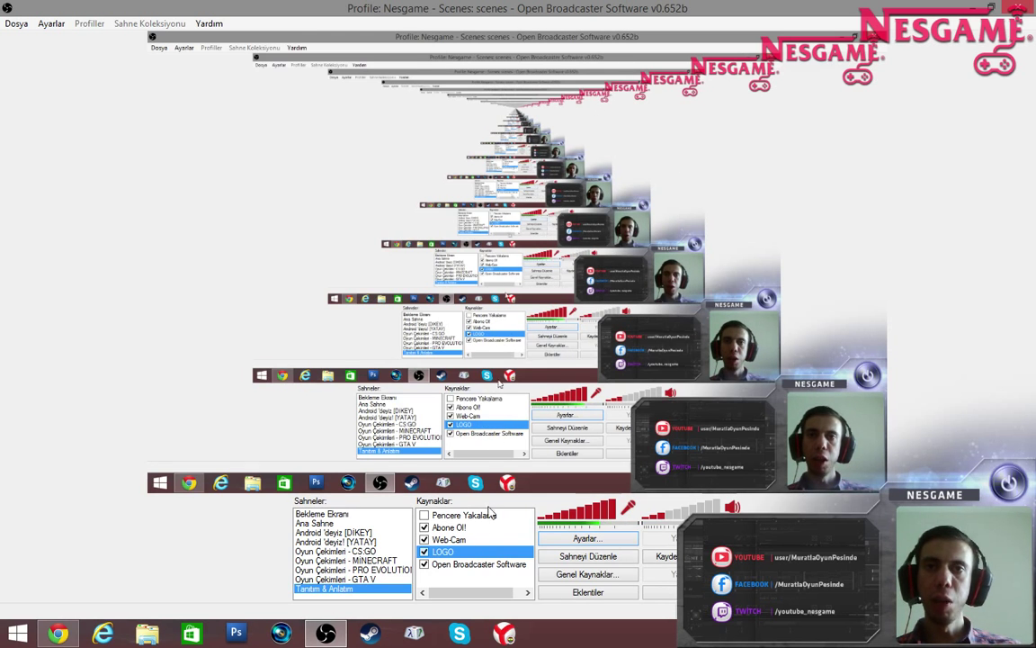
# Step: Turn on scene editing and select the Web-Cam source to outline it in the preview
pyautogui.click(588, 556)
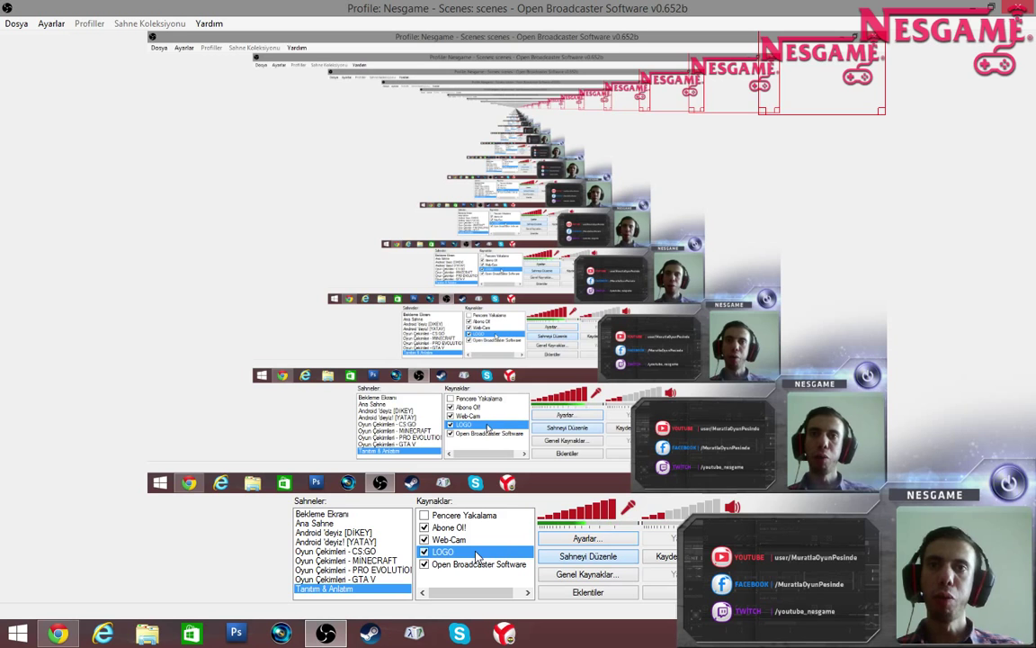
pyautogui.click(443, 539)
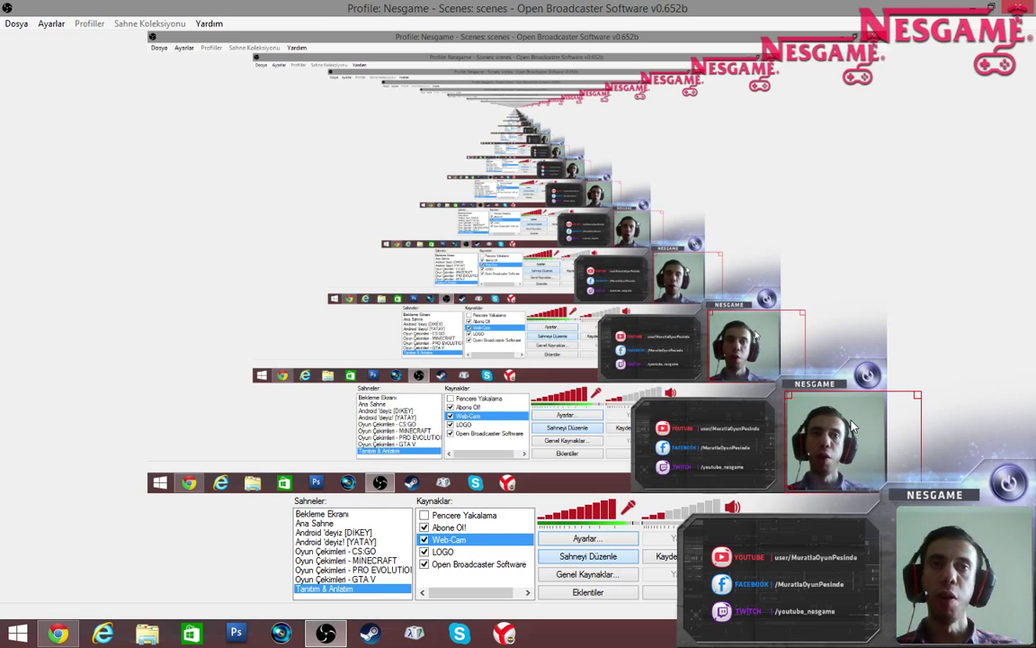
# Step: Start adding a Video Yakalama Aygıtı source and cancel at the naming prompt
pyautogui.rightClick(456, 539)
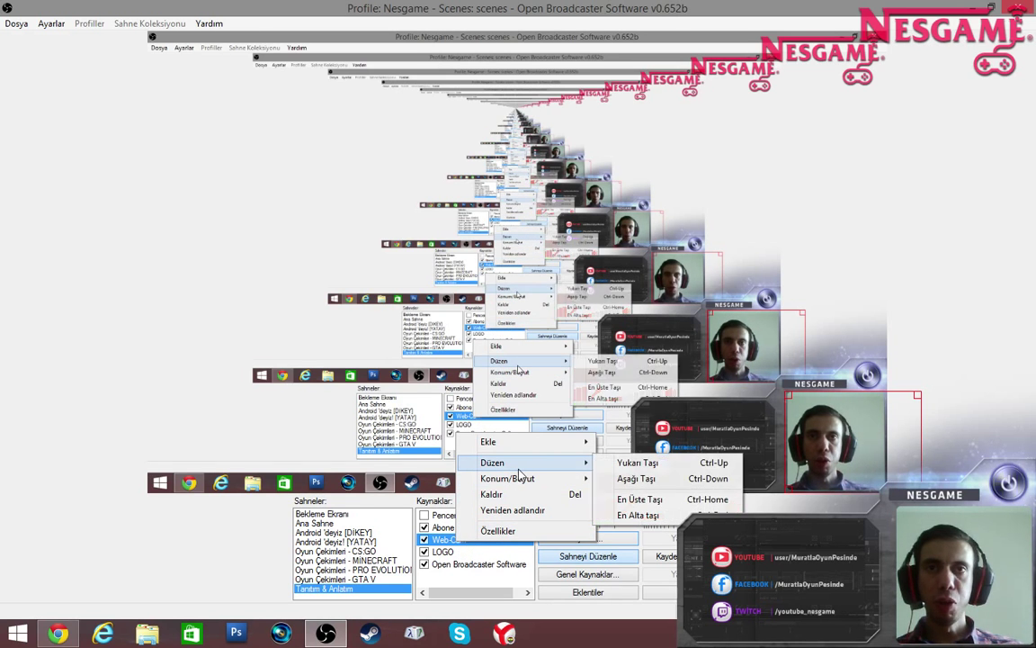
pyautogui.moveTo(535, 454)
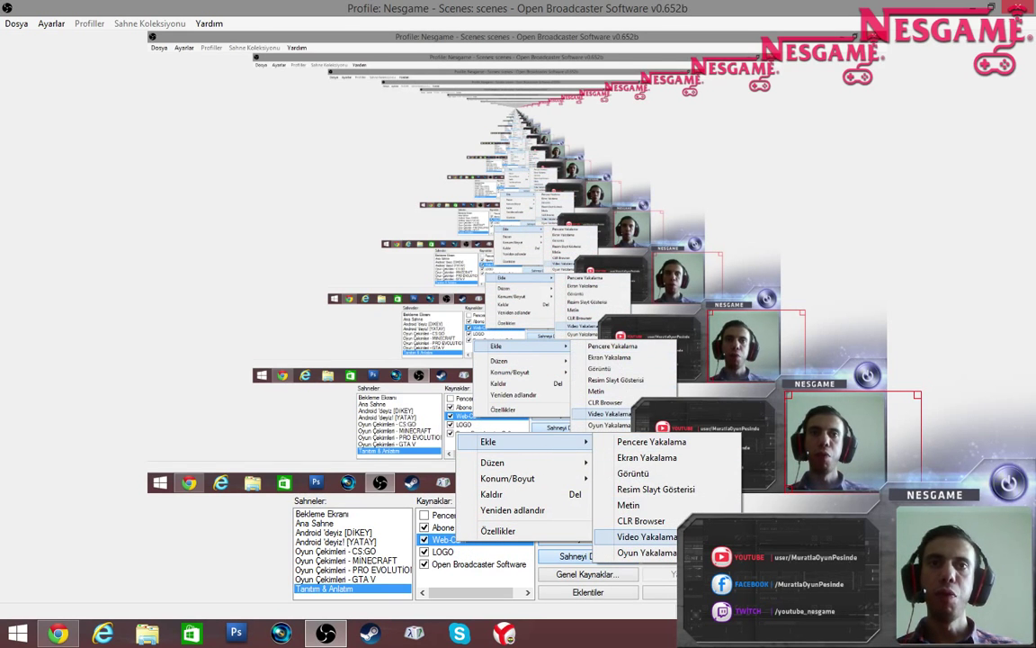
pyautogui.click(646, 536)
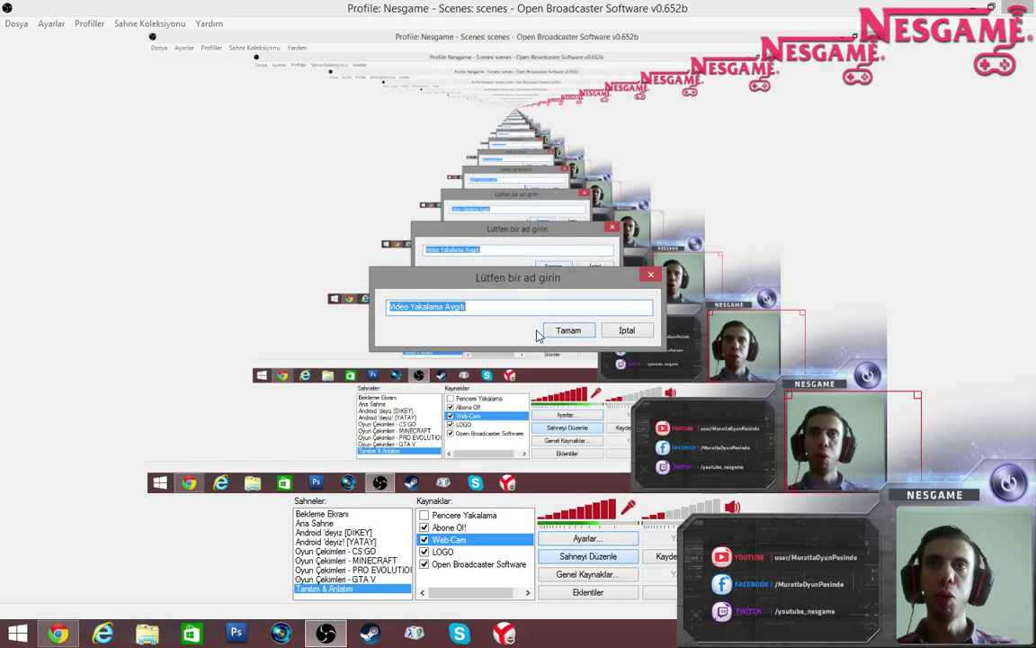
pyautogui.click(627, 331)
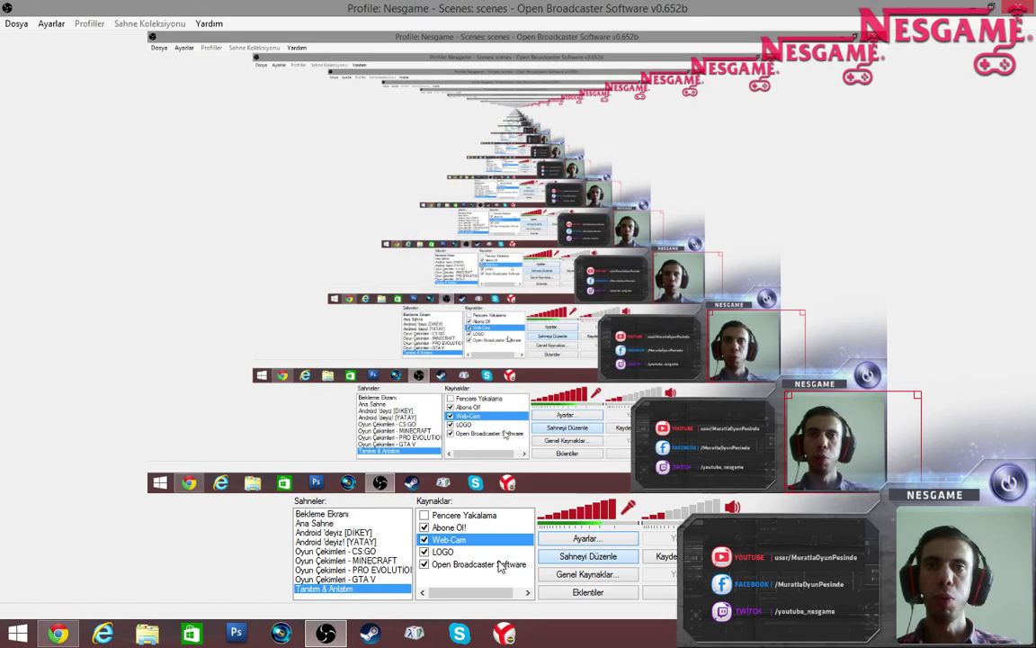
# Step: Open the Web-Cam source's properties, refresh the device list, and choose USB Camera as the device
pyautogui.rightClick(504, 540)
pyautogui.click(508, 533)
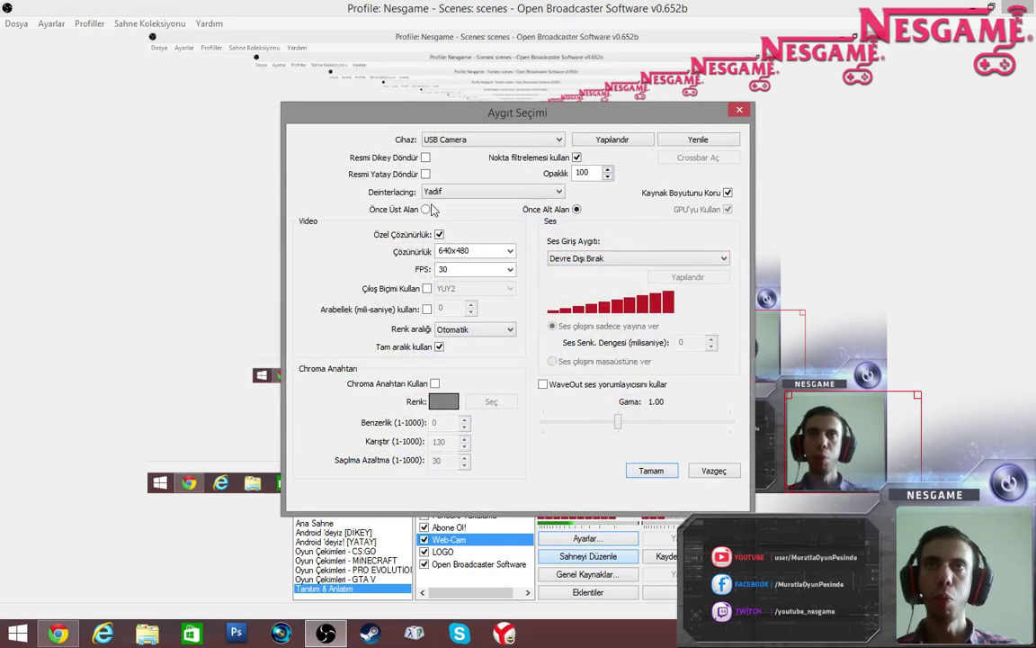
pyautogui.moveTo(562, 116); pyautogui.dragTo(520, 57)
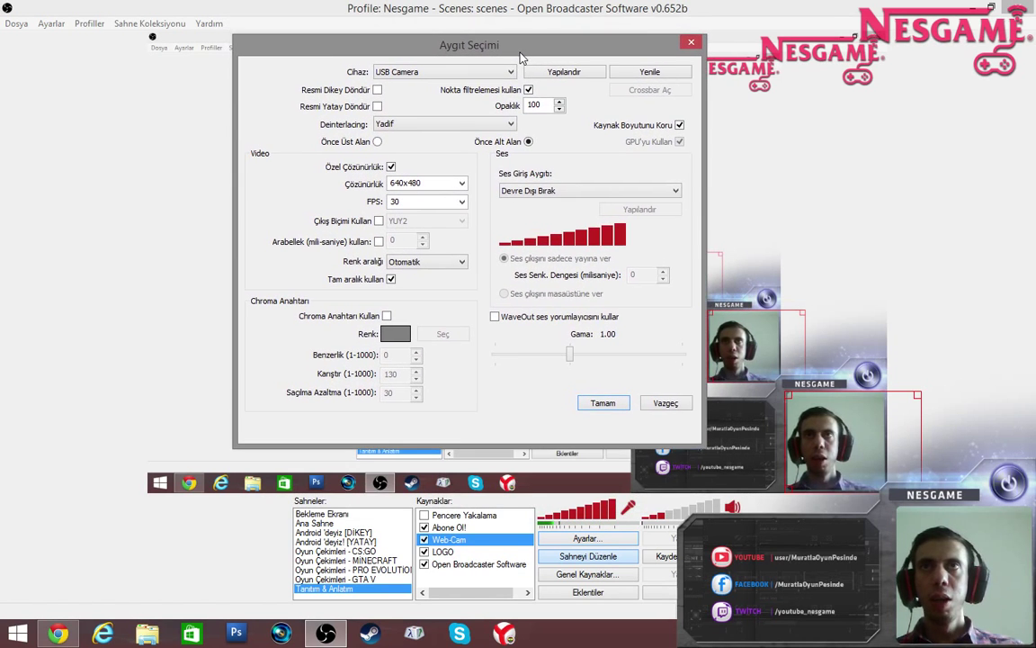
pyautogui.click(507, 72)
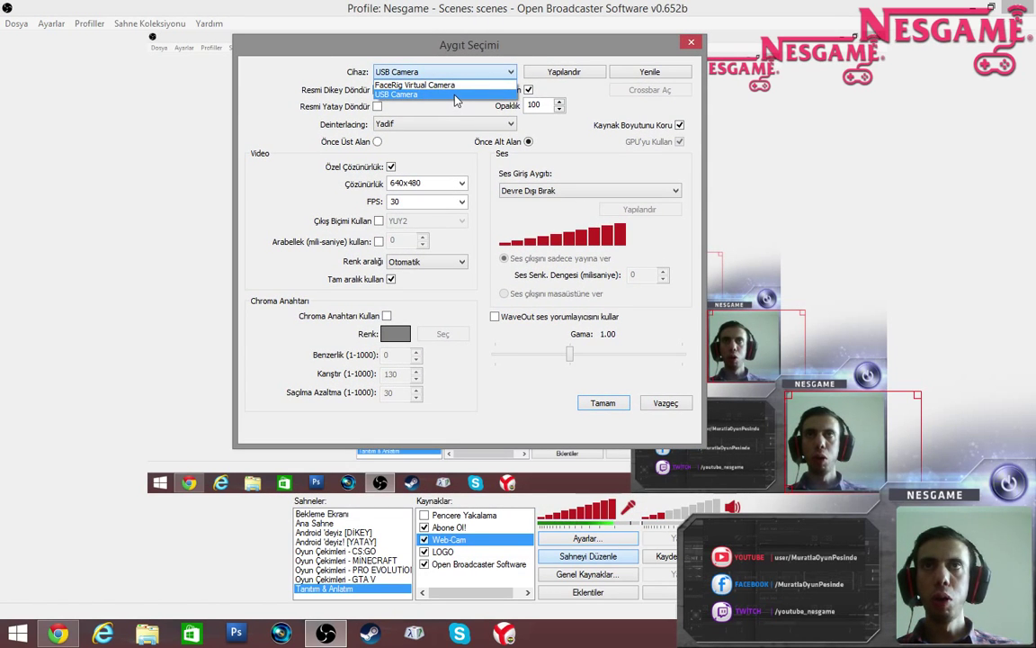
pyautogui.click(434, 95)
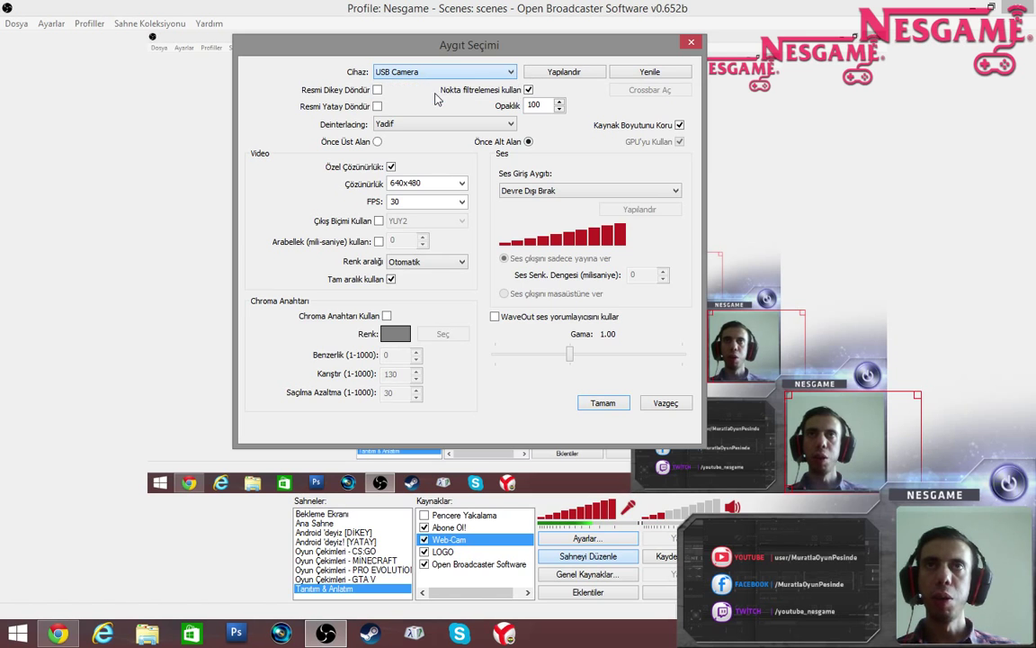
pyautogui.click(663, 73)
pyautogui.click(477, 76)
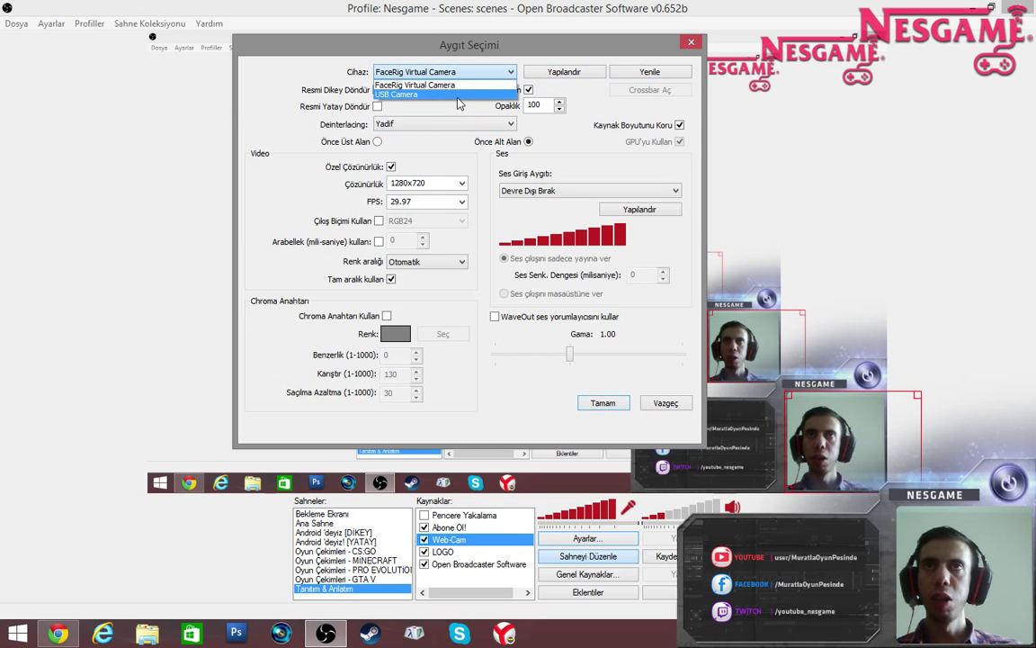
pyautogui.click(454, 95)
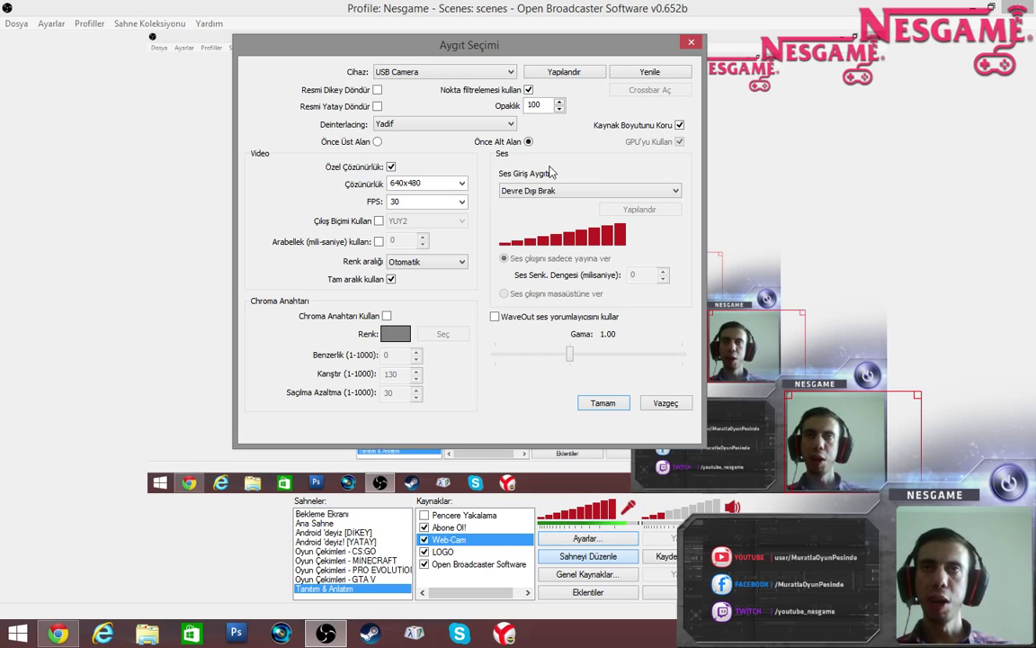
# Step: Look through the webcam's FPS, resolution and audio input device choices, keeping 30 FPS, 640x480 and Devre Dışı Bırak
pyautogui.click(462, 203)
pyautogui.click(385, 214)
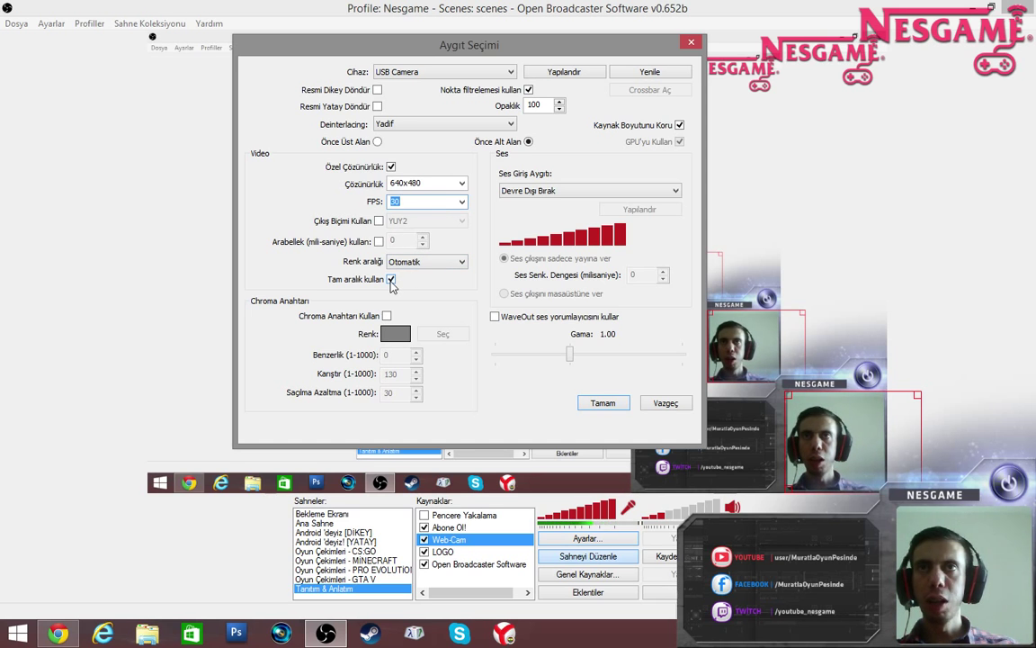
pyautogui.click(459, 183)
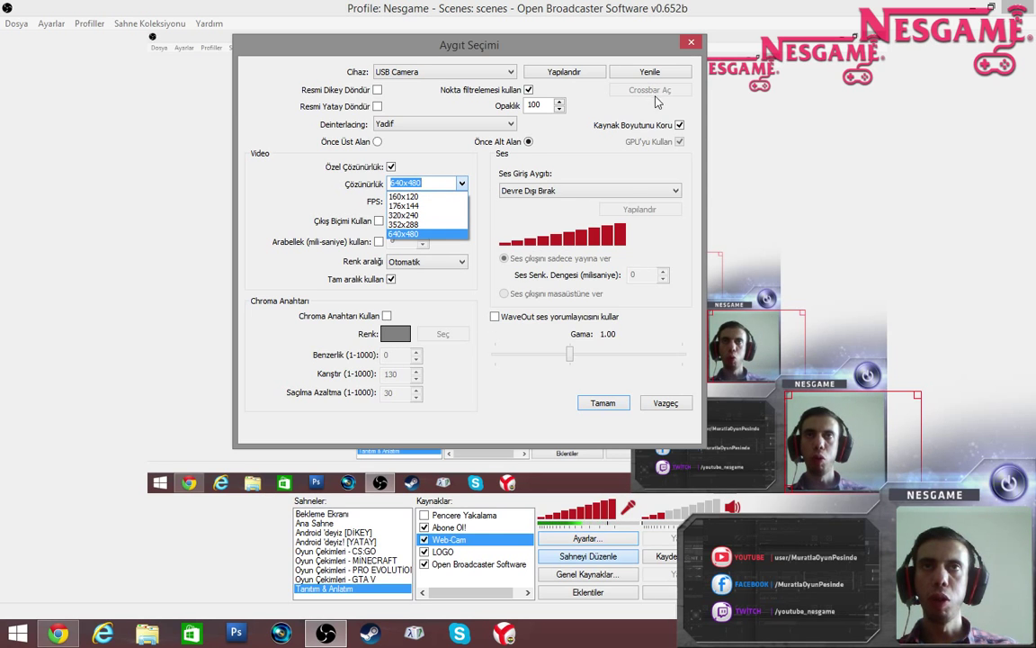
pyautogui.click(605, 178)
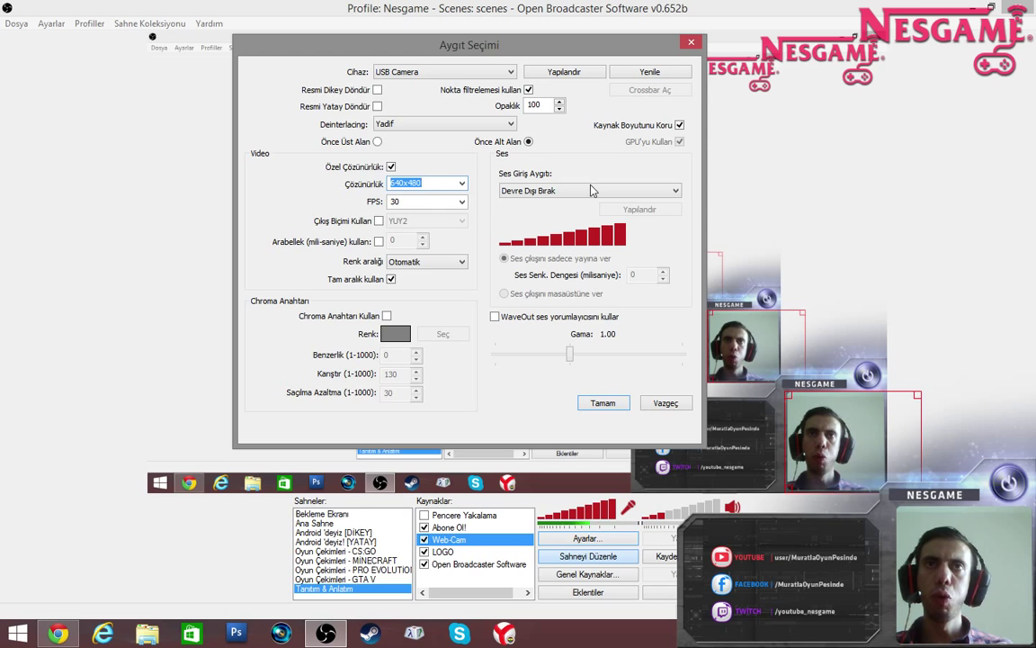
pyautogui.click(523, 189)
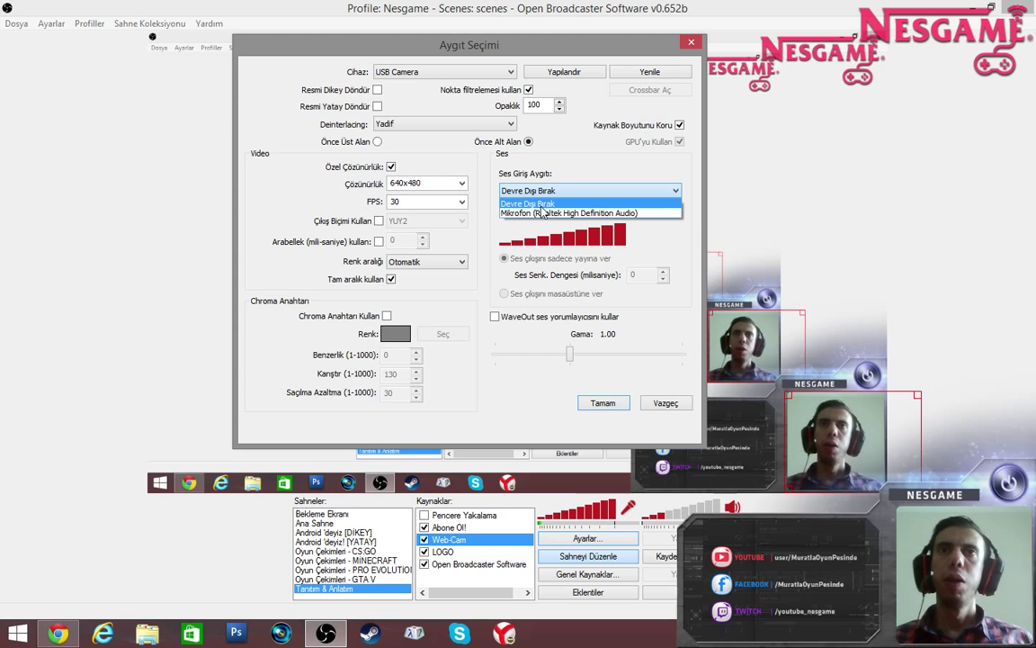
pyautogui.click(609, 203)
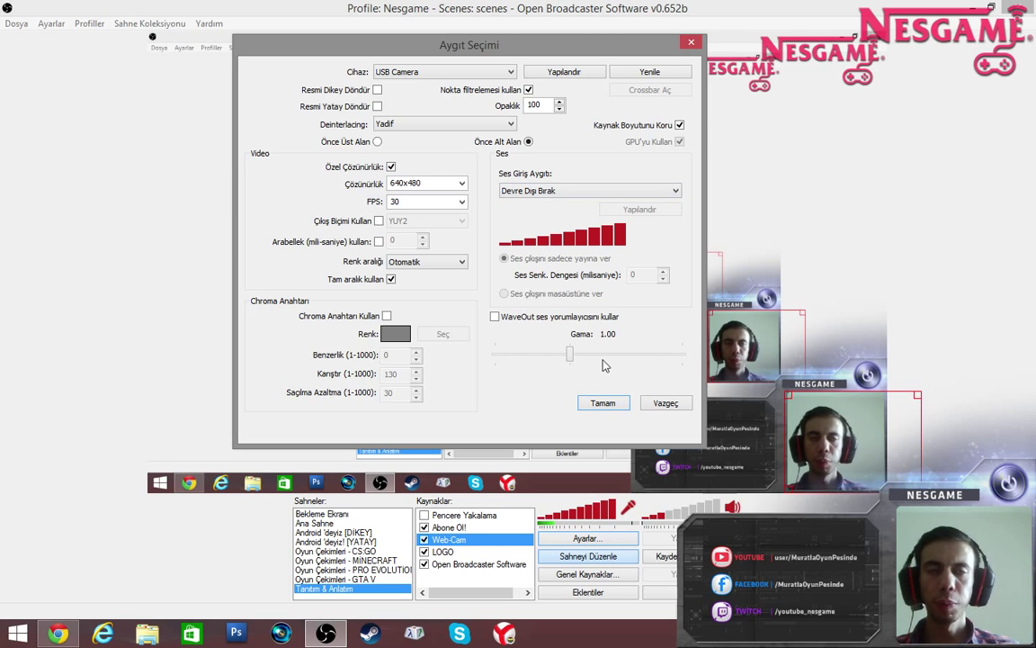
# Step: Try the webcam's chroma key with a grey-green key colour, lower Karıştır to 30, and discard the changes
pyautogui.click(386, 316)
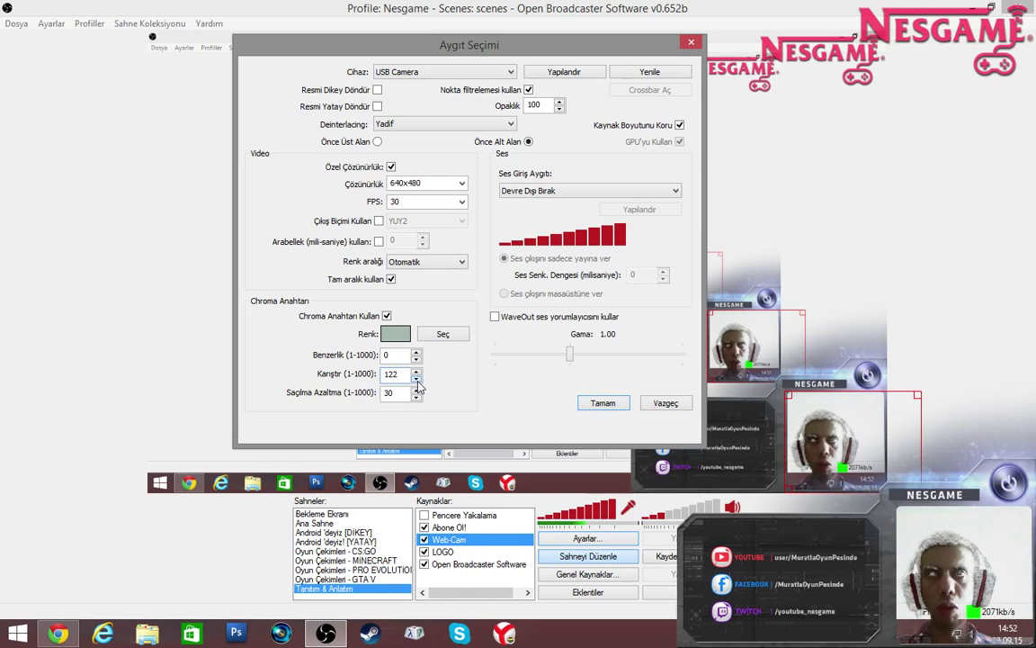
pyautogui.click(417, 379)
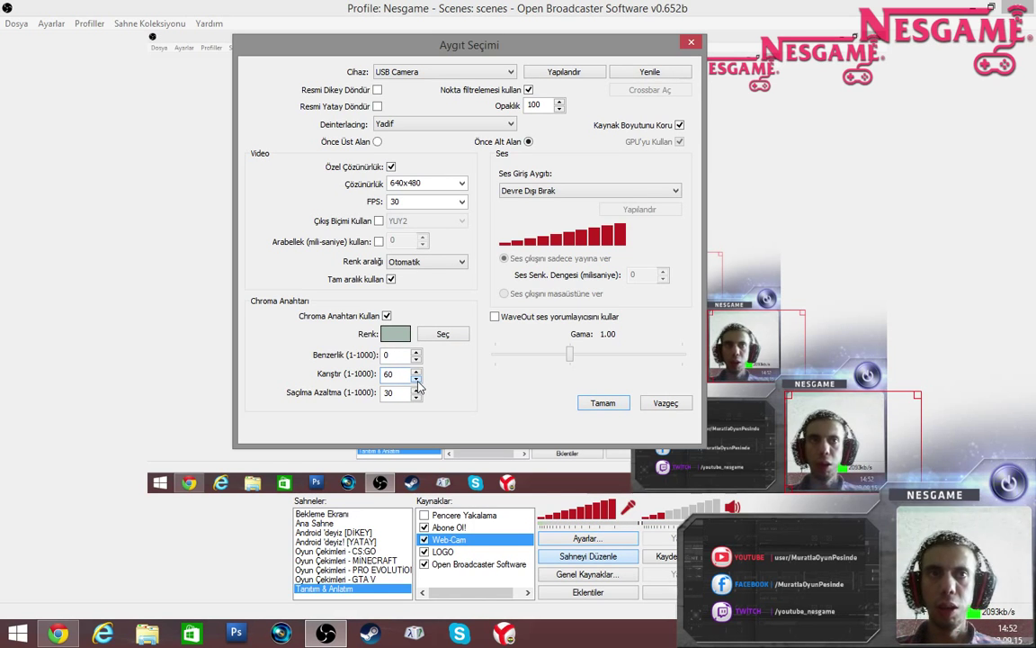
pyautogui.click(417, 379)
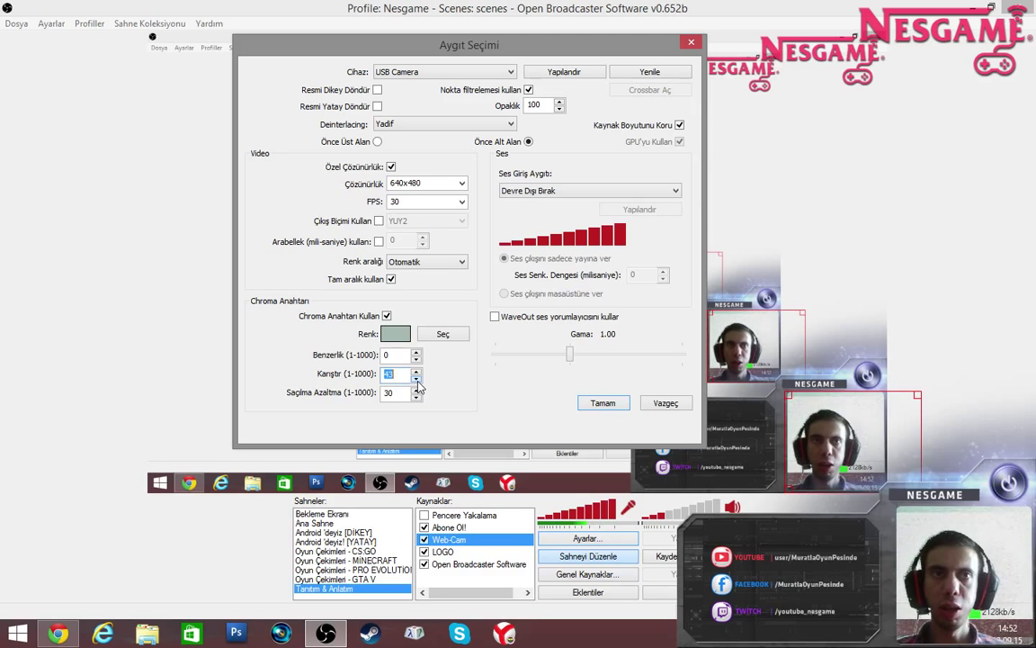
pyautogui.click(416, 379)
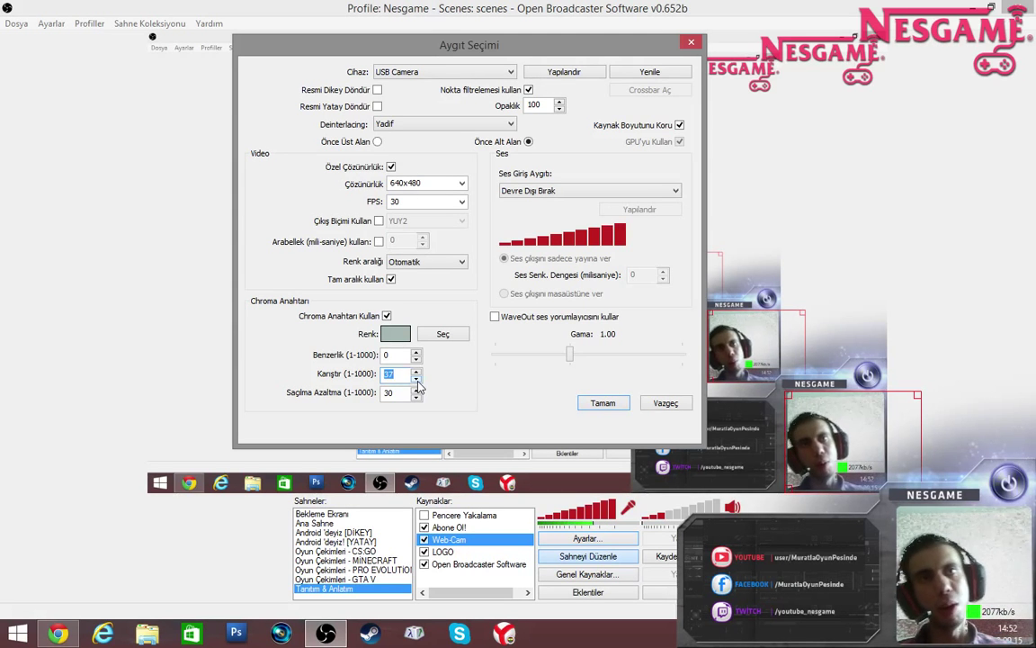
pyautogui.click(417, 378)
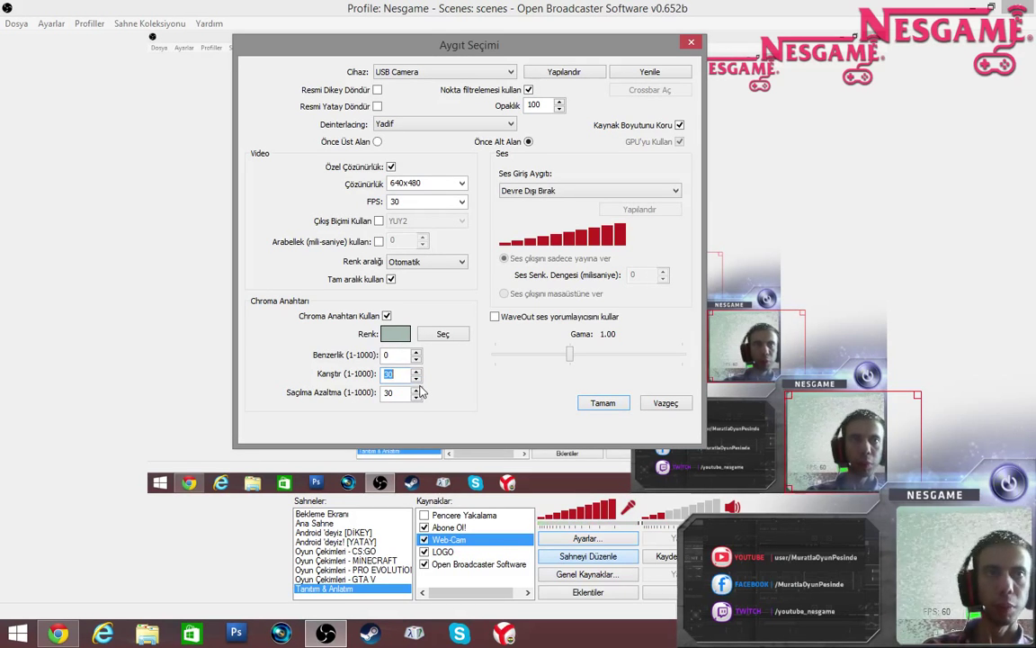
pyautogui.click(660, 405)
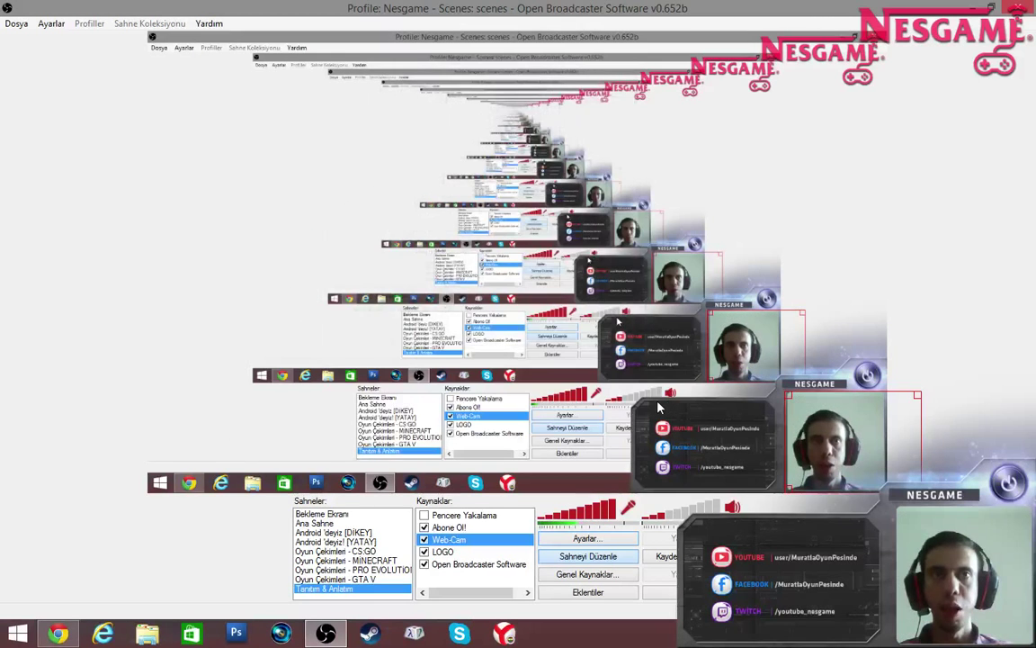
# Step: Look at the position and size options for the Abone Ol! overlay in the preview, and dismiss them
pyautogui.rightClick(805, 435)
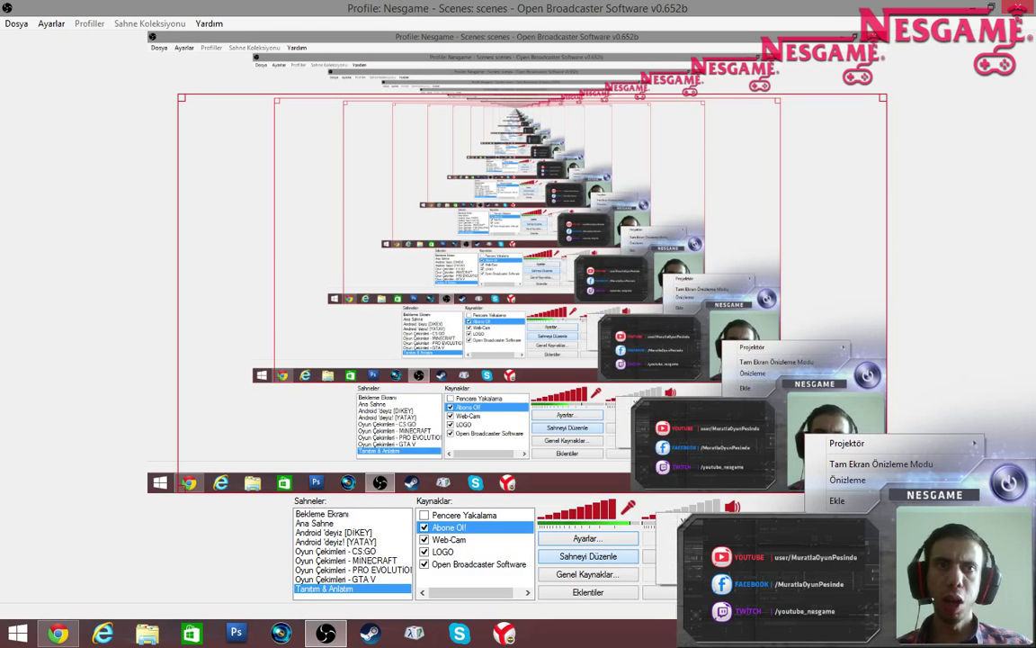
pyautogui.moveTo(846, 535)
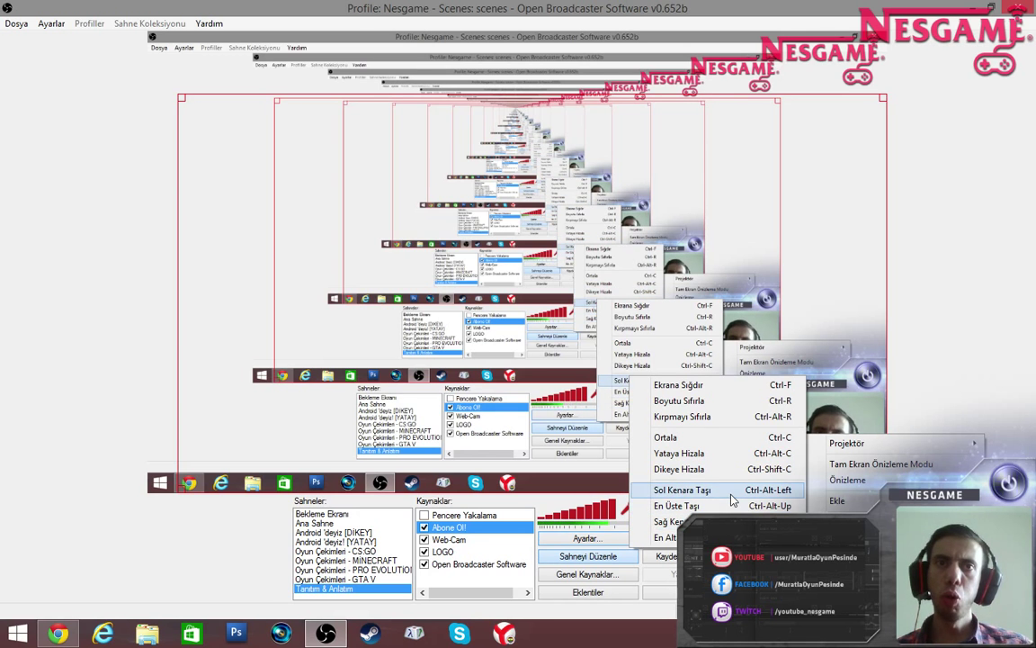
pyautogui.click(961, 331)
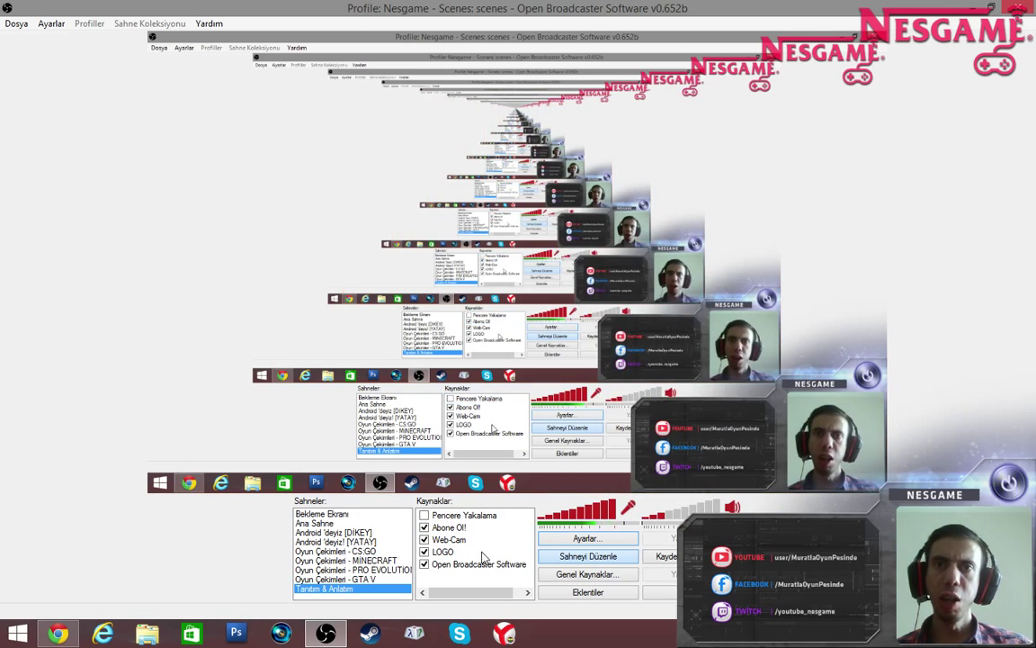
# Step: Look at the position and size options for the Web-Cam source, and dismiss them without choosing one
pyautogui.click(481, 540)
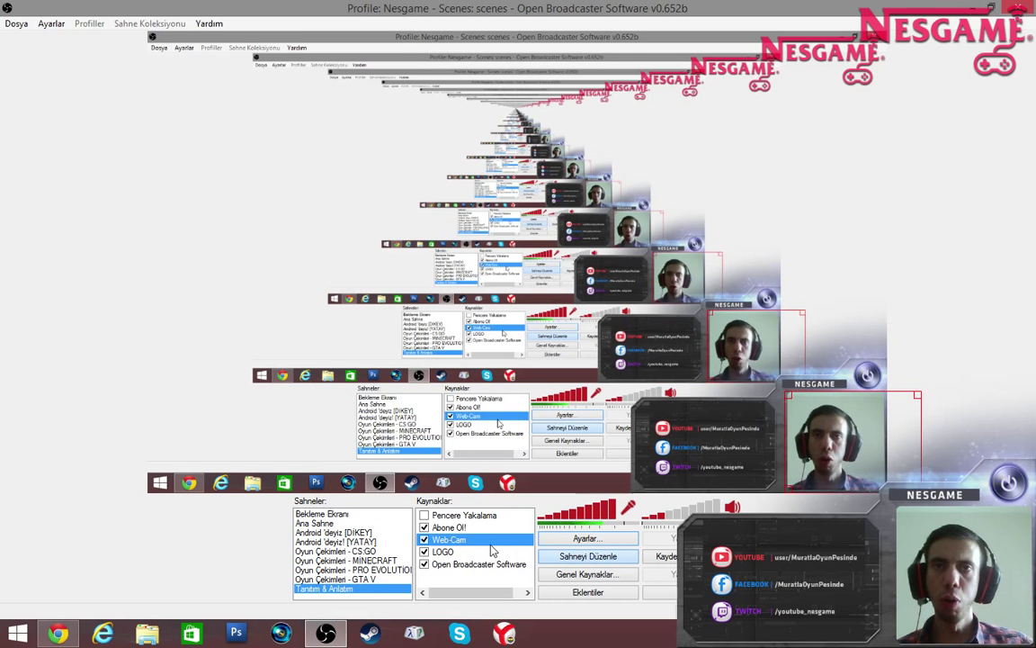
pyautogui.rightClick(492, 543)
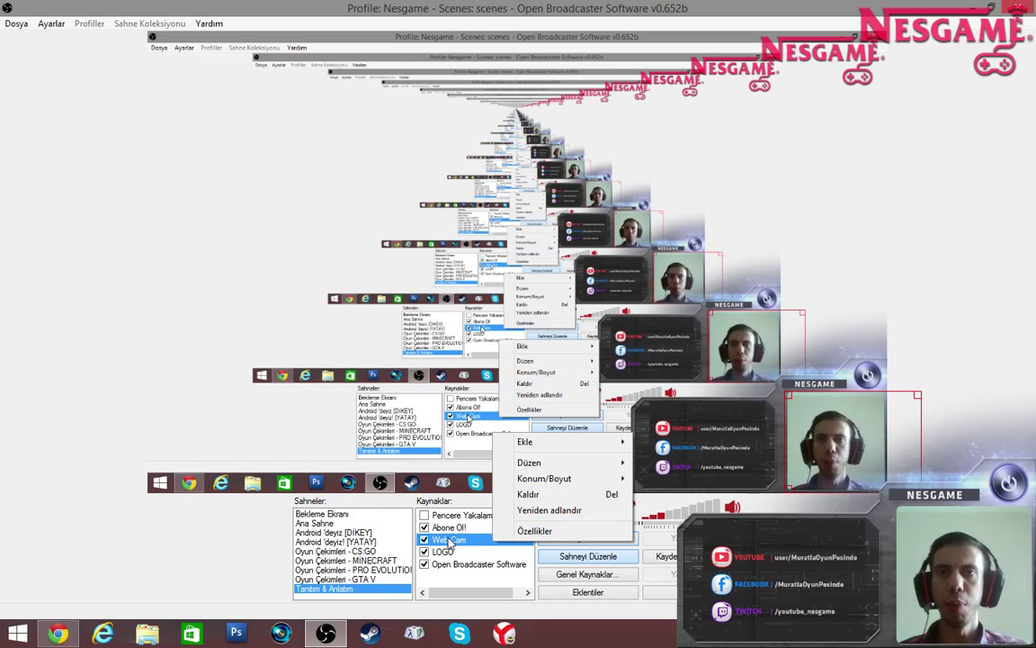
pyautogui.rightClick(448, 541)
pyautogui.moveTo(538, 476)
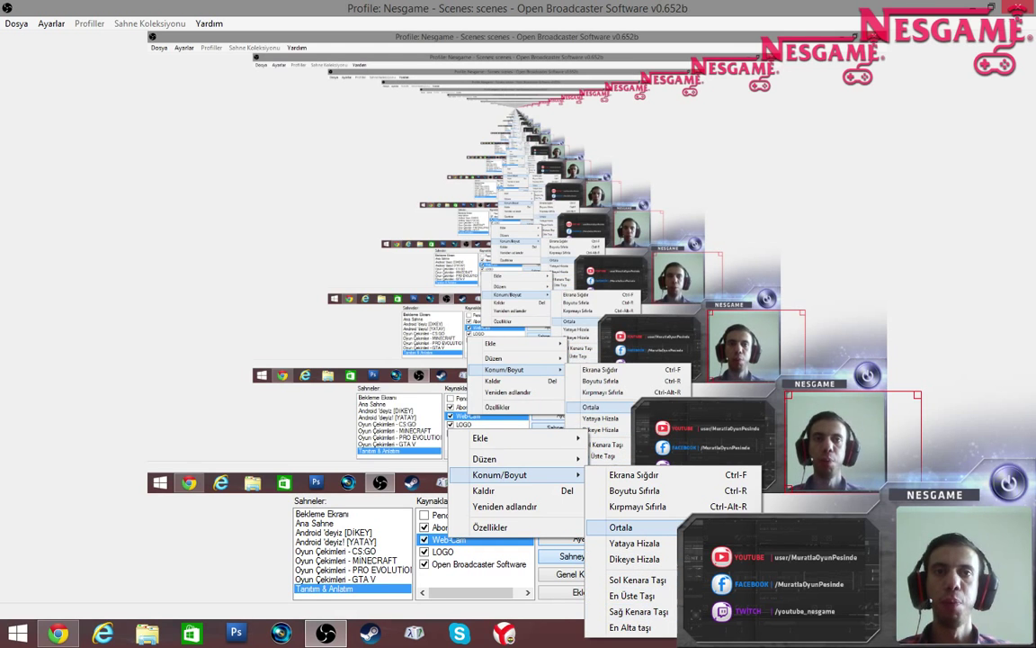
pyautogui.click(954, 410)
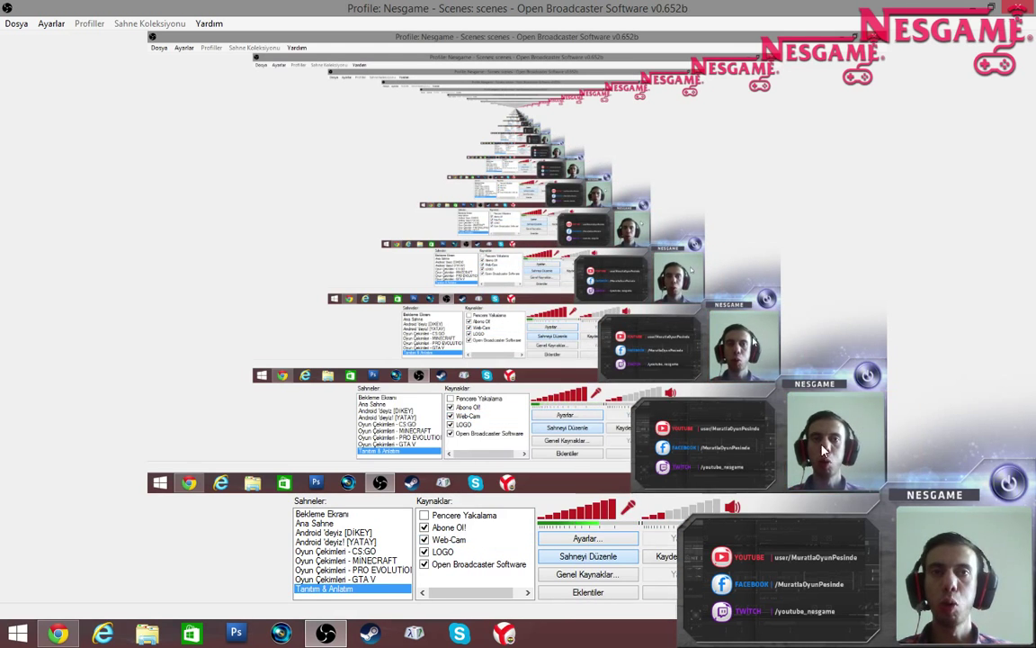
# Step: Highlight the LOGO and Web-Cam sources in the preview to see their outlines, and clear the selection
pyautogui.click(713, 372)
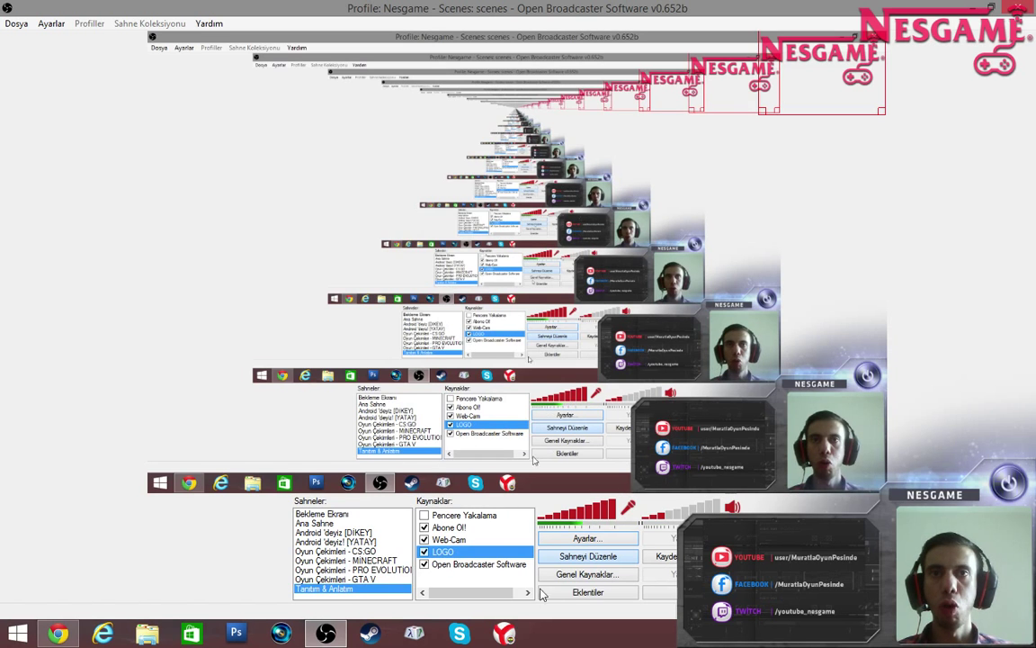
pyautogui.click(471, 539)
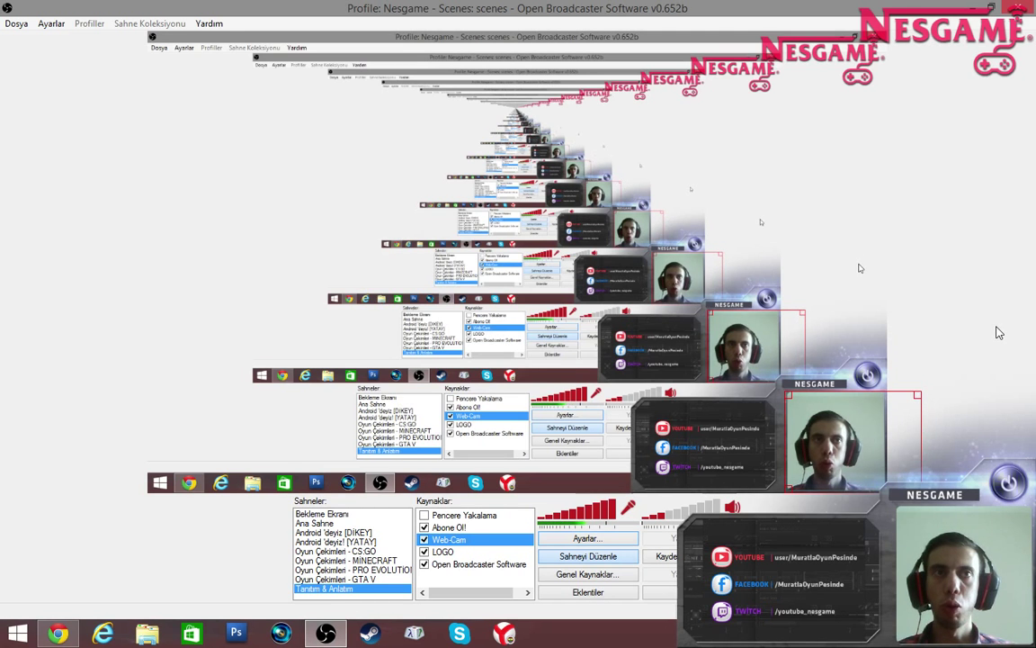
pyautogui.click(949, 381)
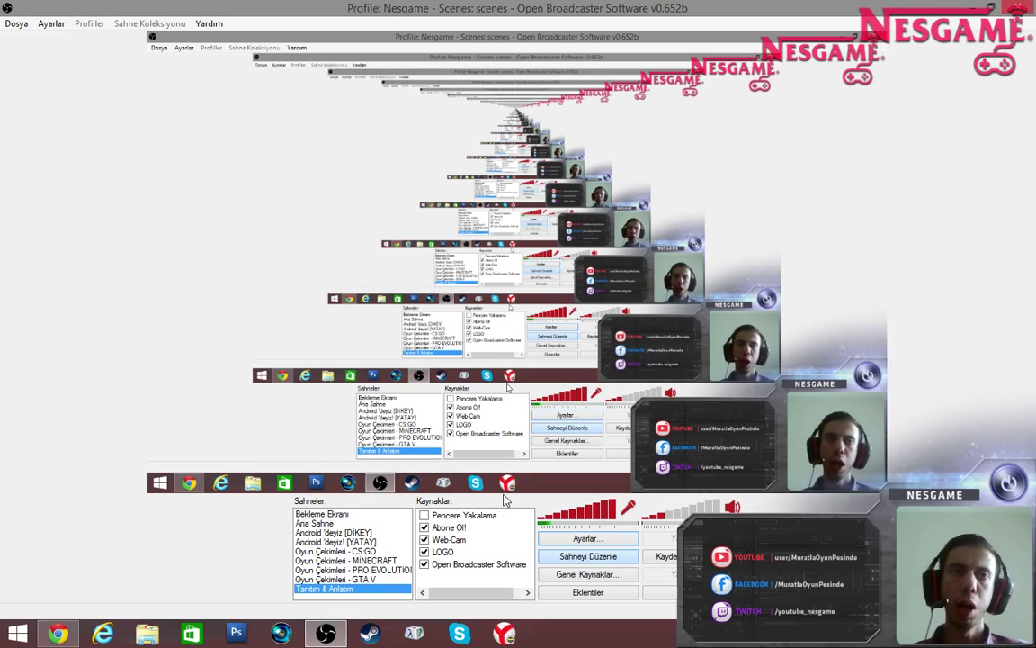
# Step: Add an Ekran Yakalama source to the Tanıtım & Anlatım scene, keeping the default name and settings
pyautogui.rightClick(459, 583)
pyautogui.moveTo(490, 587)
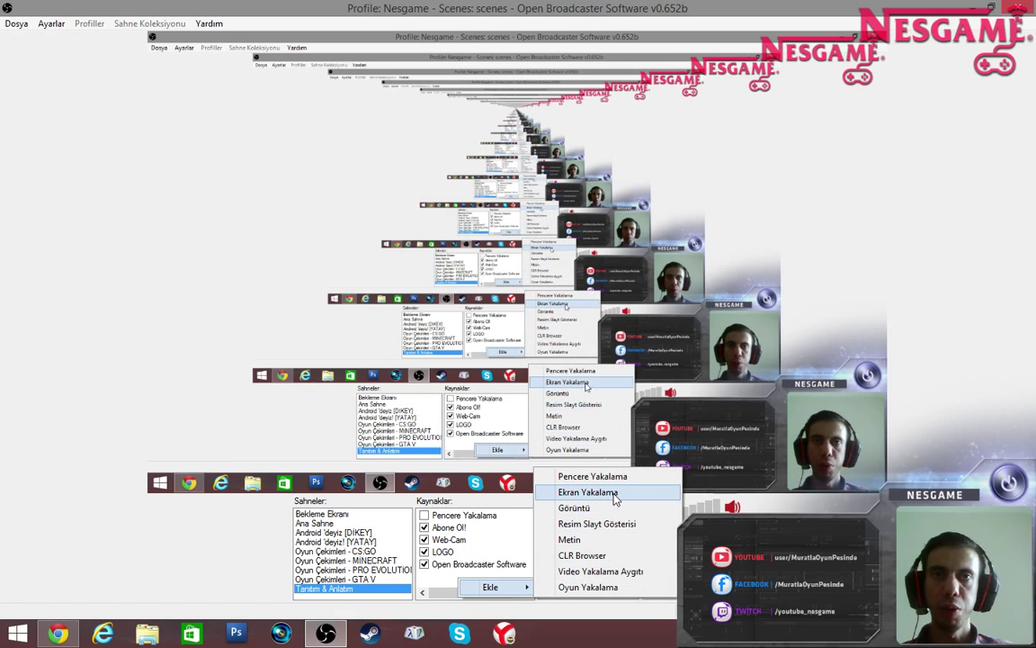
pyautogui.click(613, 493)
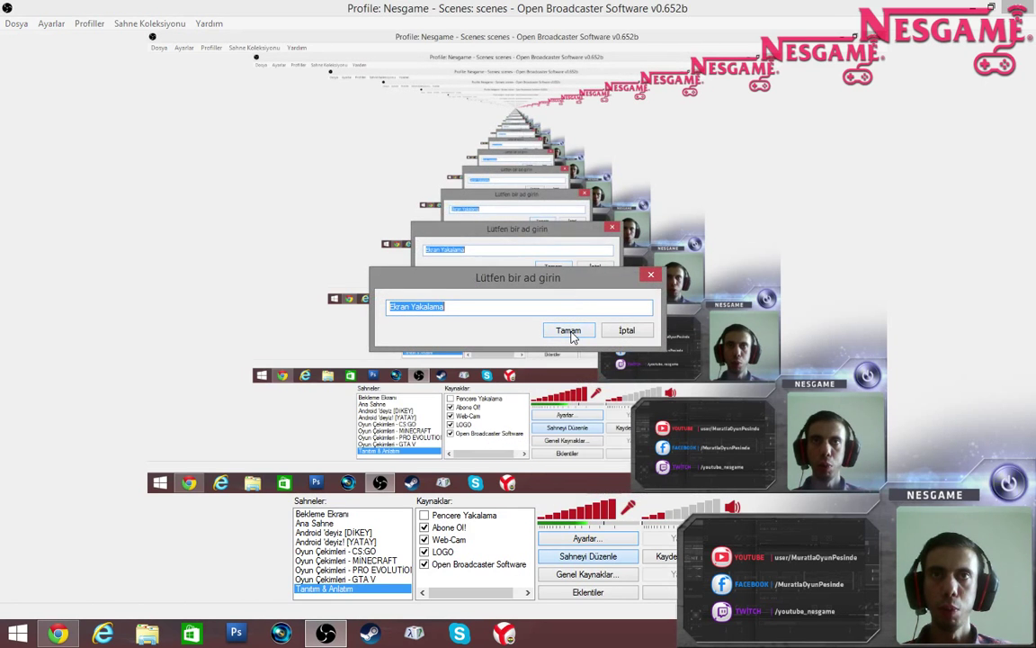
pyautogui.click(568, 331)
pyautogui.click(658, 513)
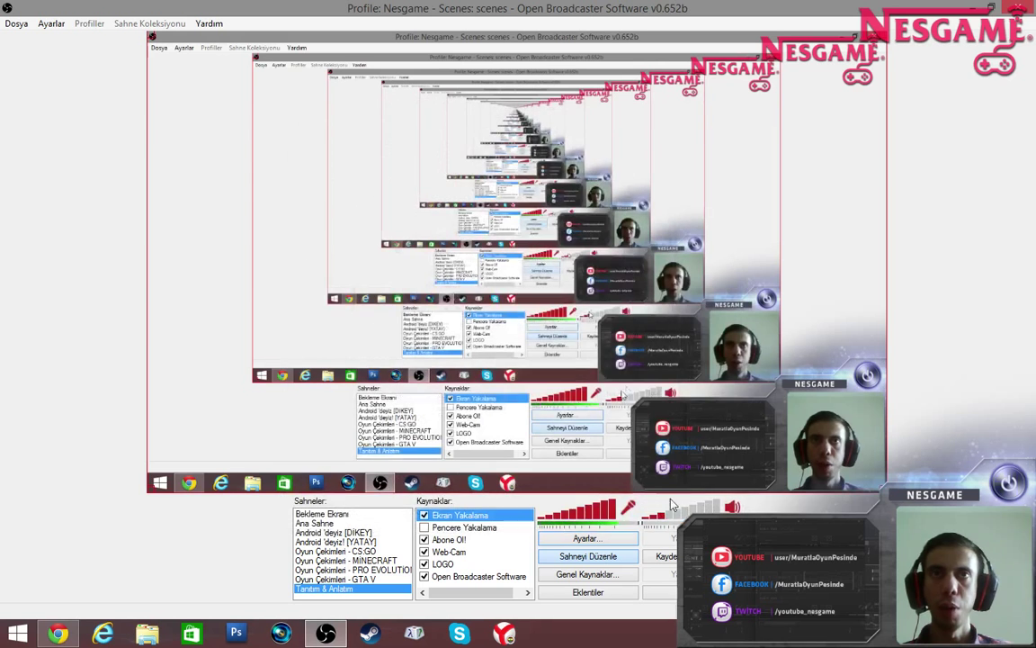
# Step: Switch to the Programlar folder and open the properties of the Open Broadcaster Software shortcut
pyautogui.press('super+d')
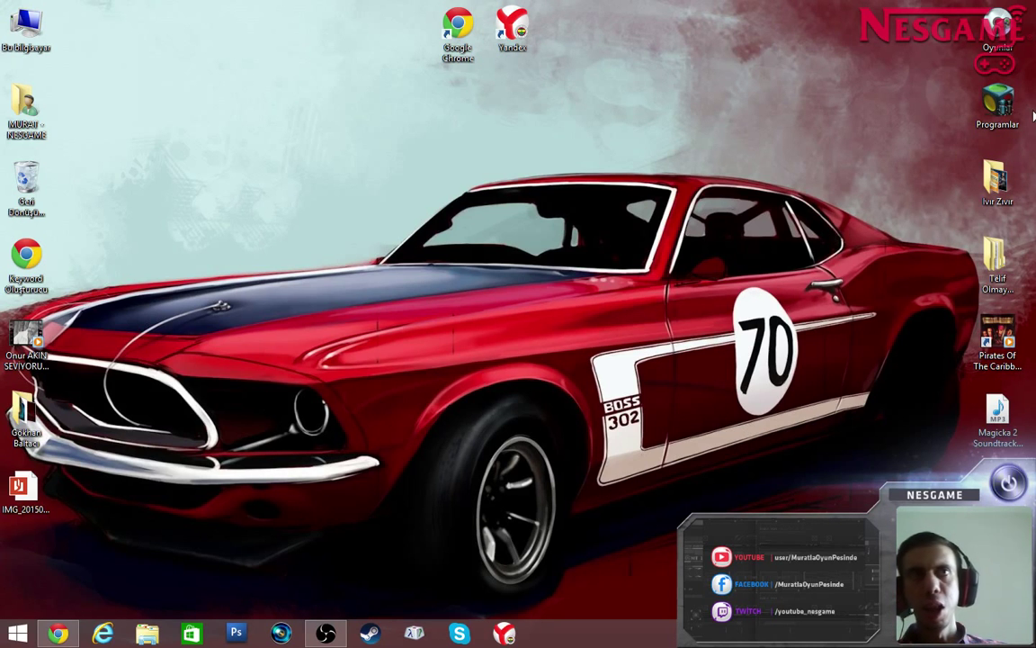
pyautogui.press('super+e')
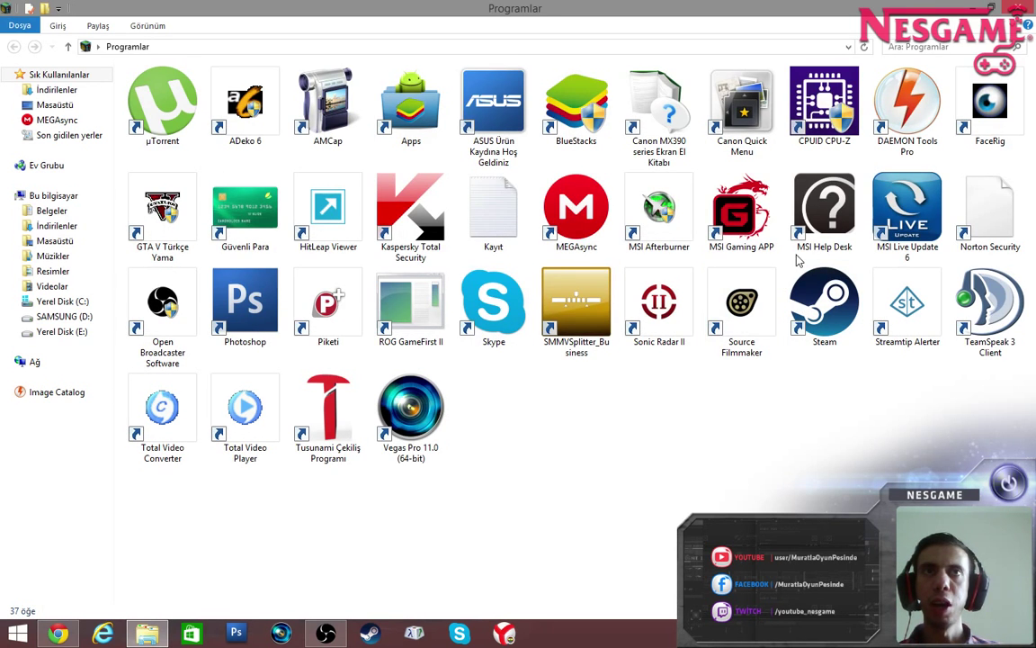
pyautogui.click(133, 277)
pyautogui.rightClick(135, 265)
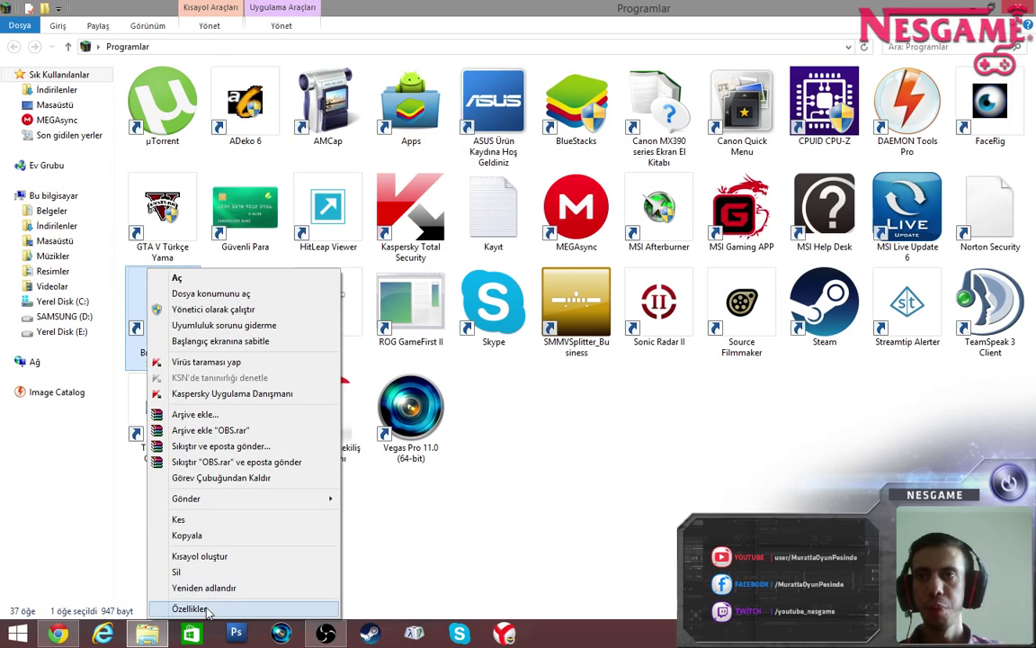
pyautogui.click(270, 609)
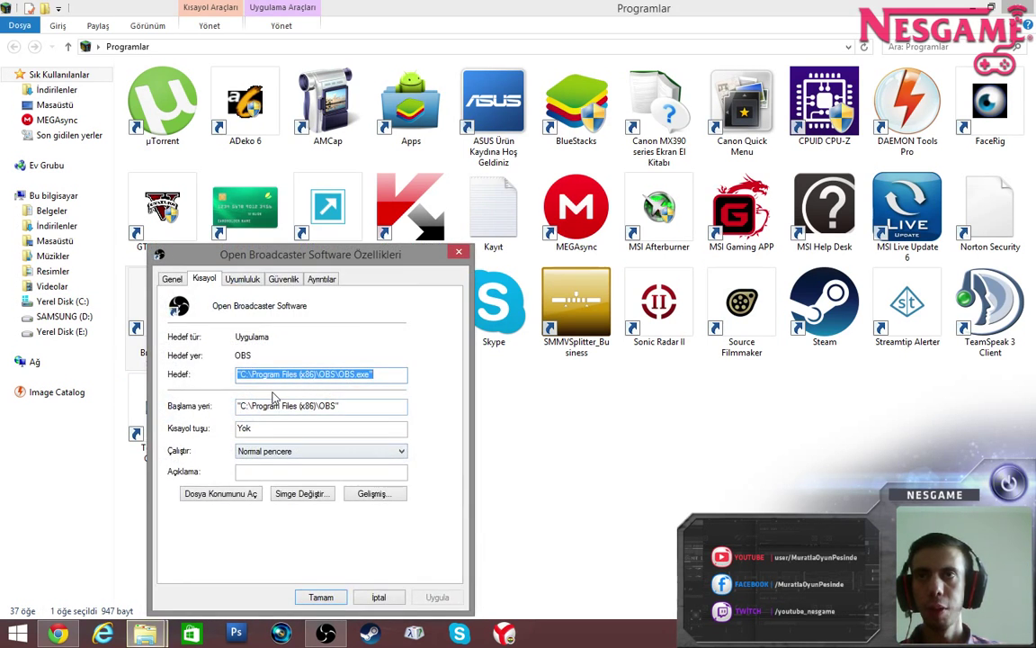
# Step: Try enabling a compatibility mode for the shortcut, look through the Windows versions, and discard the changes
pyautogui.click(243, 280)
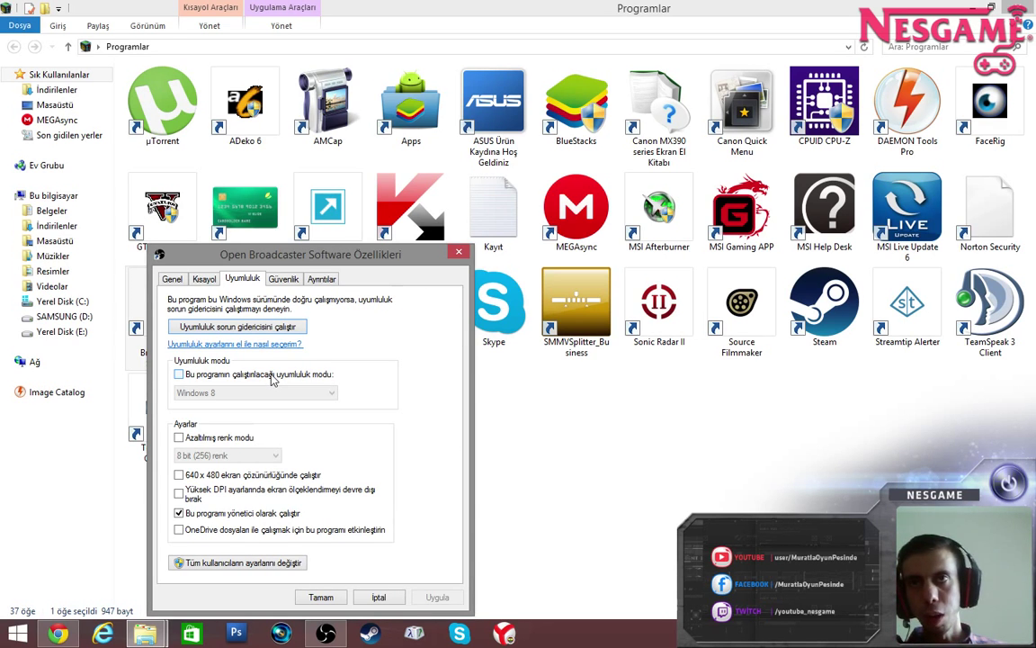
pyautogui.click(273, 376)
pyautogui.click(237, 393)
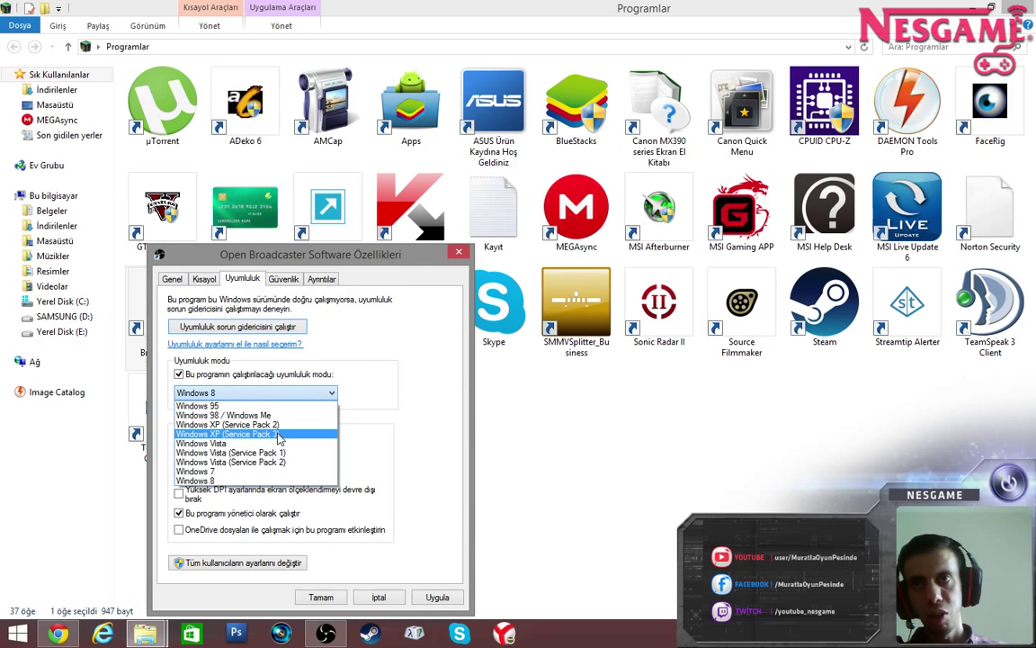
pyautogui.click(376, 430)
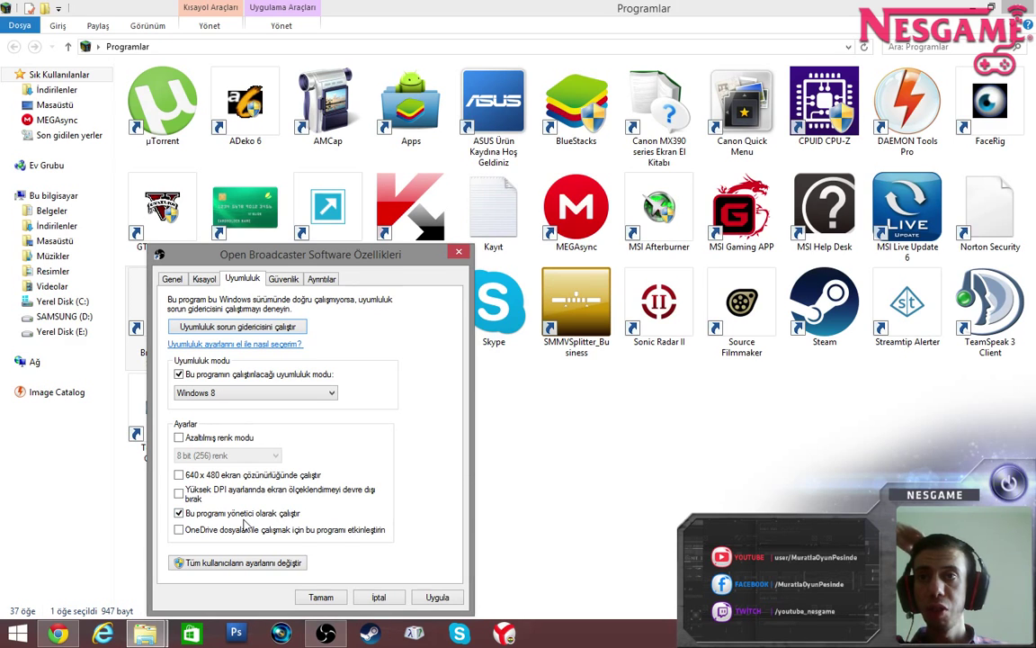
pyautogui.click(379, 599)
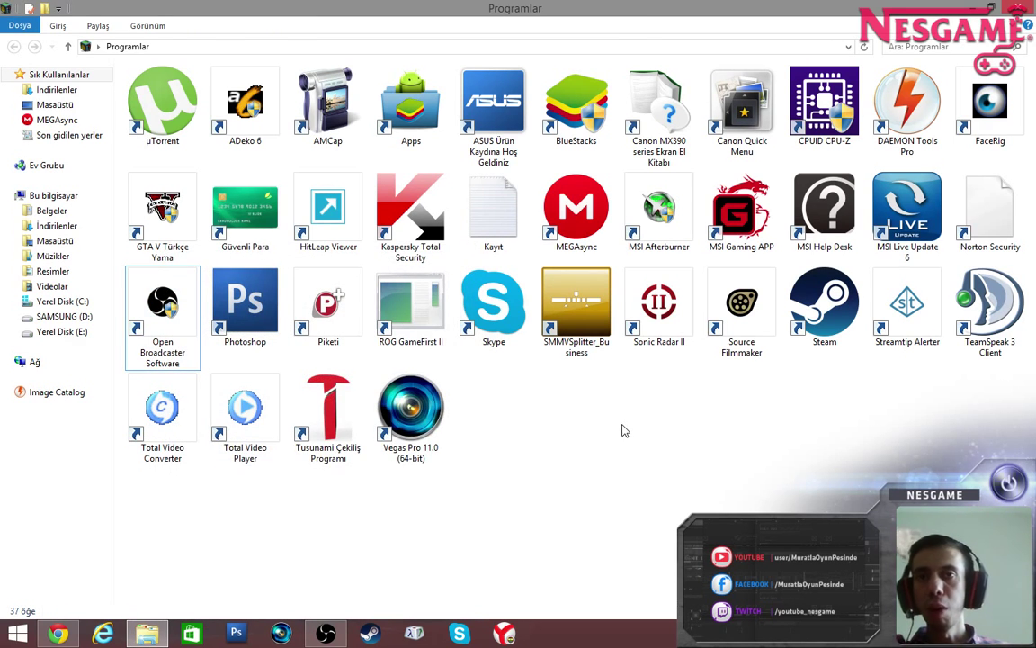
# Step: Switch back to Open Broadcaster Software and add a game capture source with the default name Oyun Yakalama
pyautogui.click(326, 633)
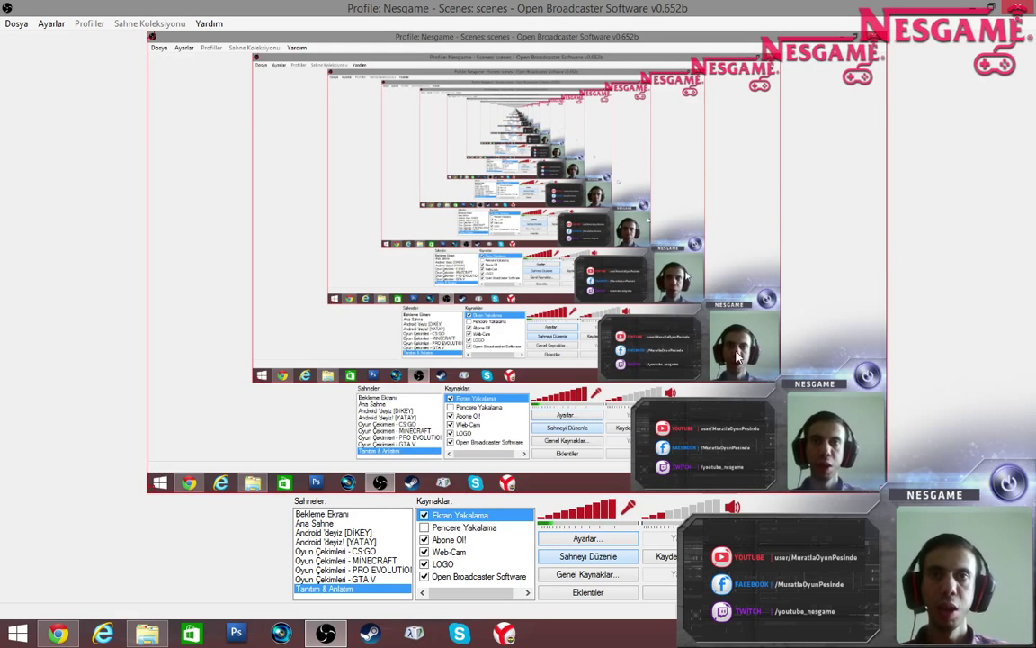
pyautogui.rightClick(467, 584)
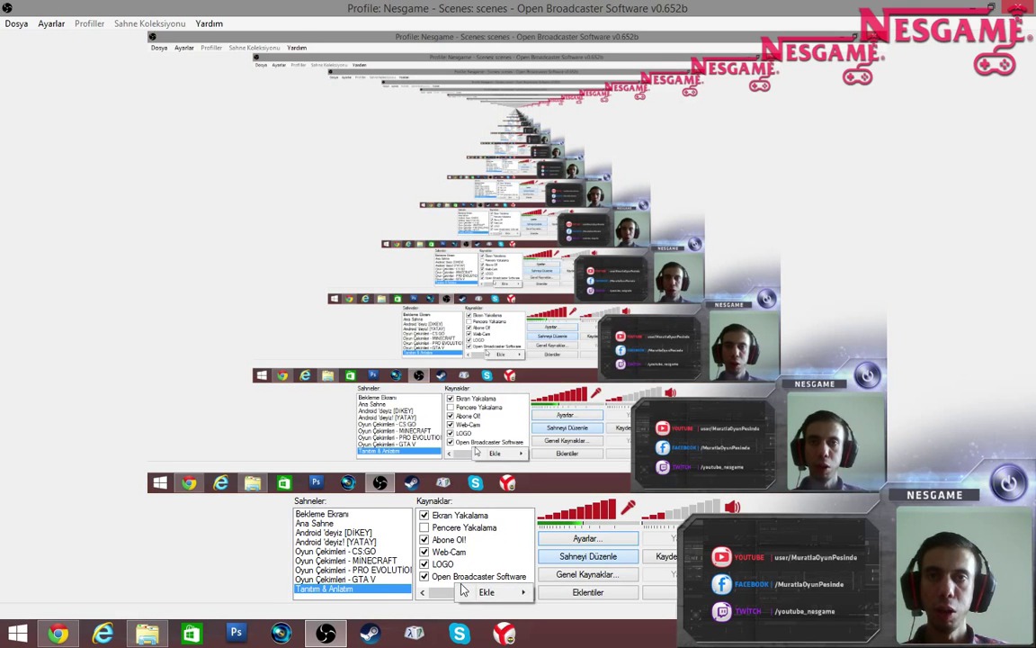
pyautogui.moveTo(474, 594)
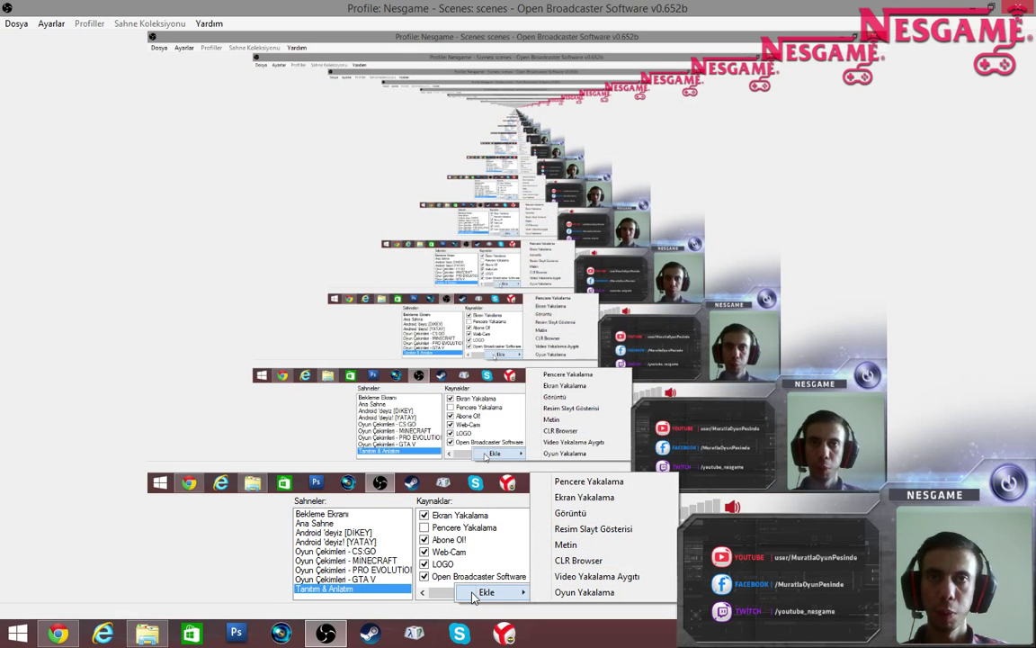
pyautogui.click(585, 592)
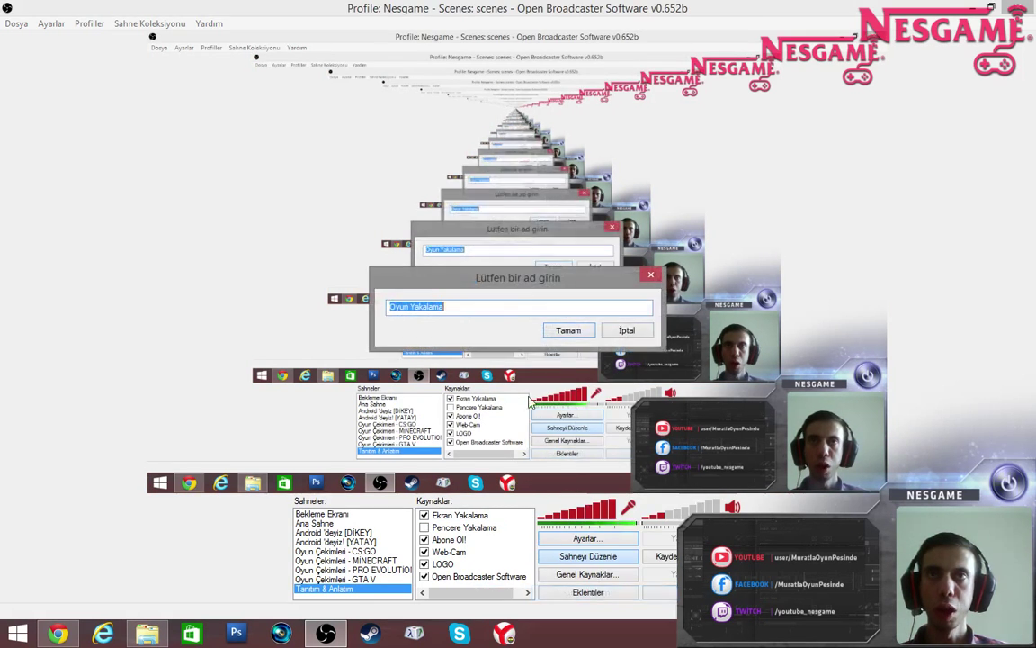
pyautogui.click(568, 330)
# Step: Set the game capture's application to the [chrome] Twitch.TV Yayını Nasıl Yapılır ? window and accept the settings
pyautogui.click(297, 84)
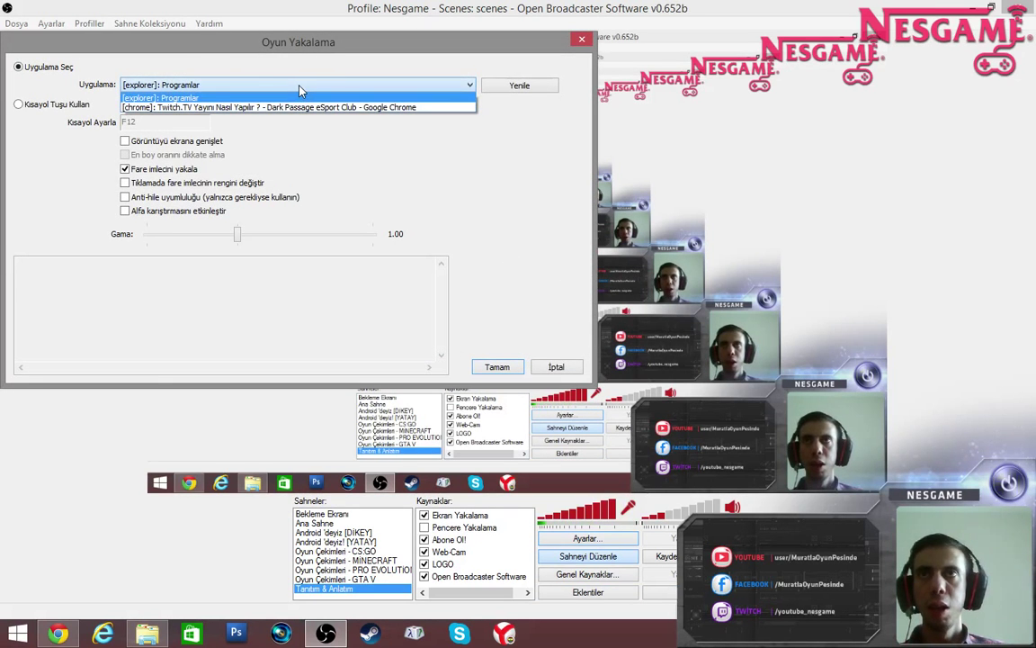
pyautogui.click(329, 115)
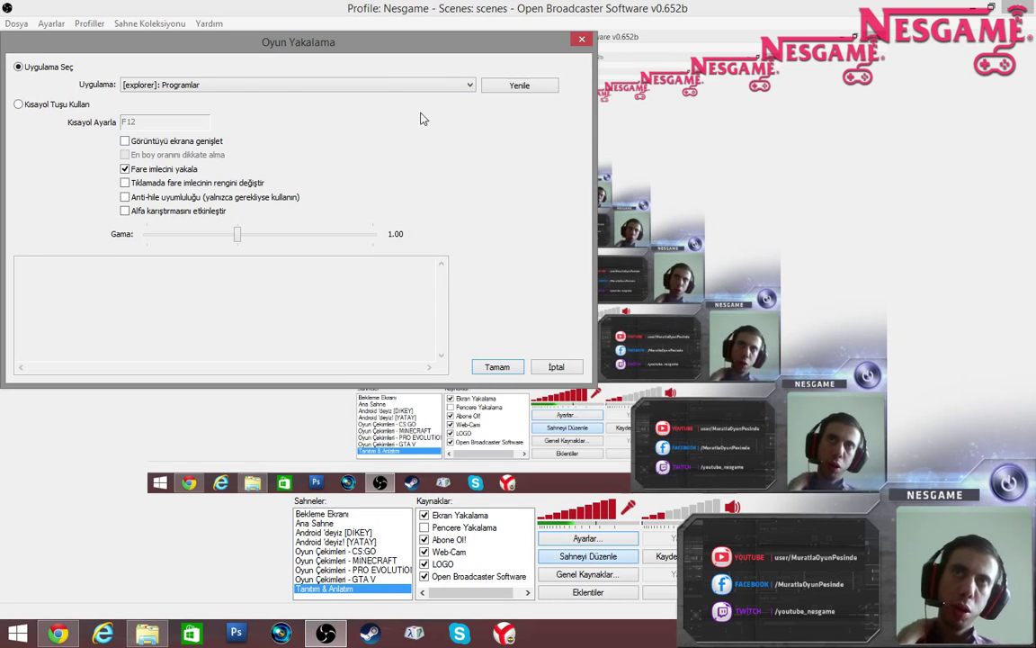
pyautogui.click(335, 86)
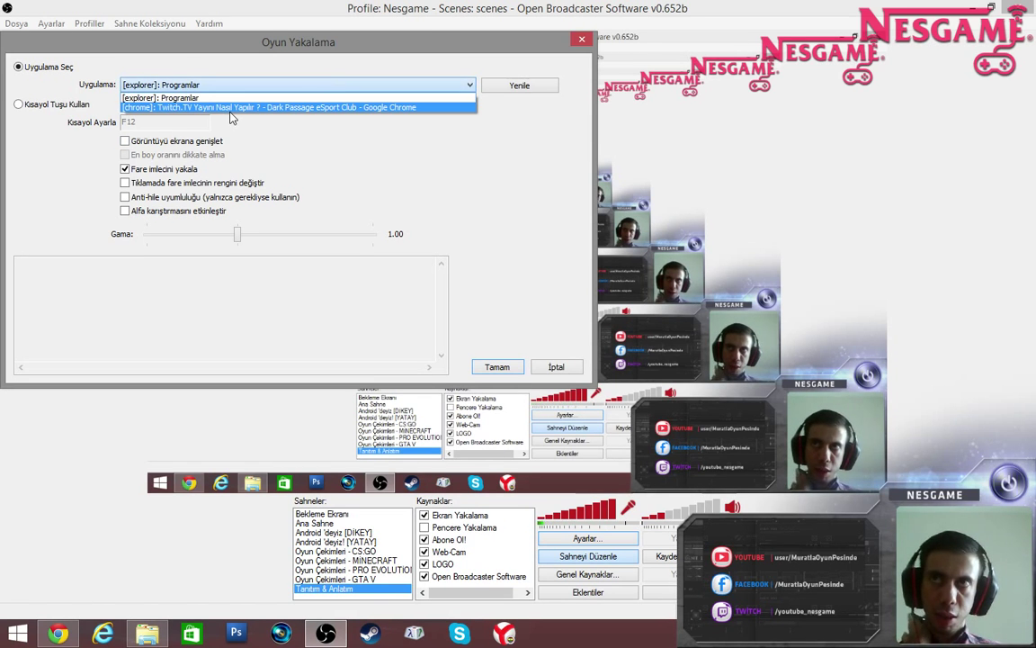
pyautogui.click(233, 108)
pyautogui.click(497, 367)
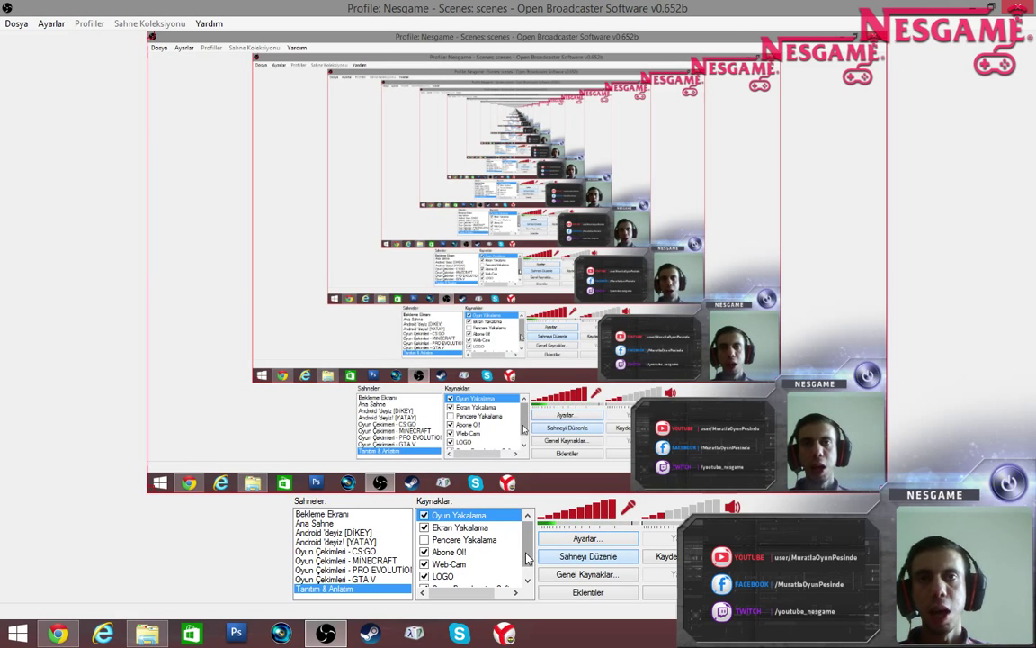
# Step: Add another game capture source named Oyun Yakalama 2 and set its application to the [chrome] Twitch.TV window
pyautogui.scroll(-1, 495, 576)
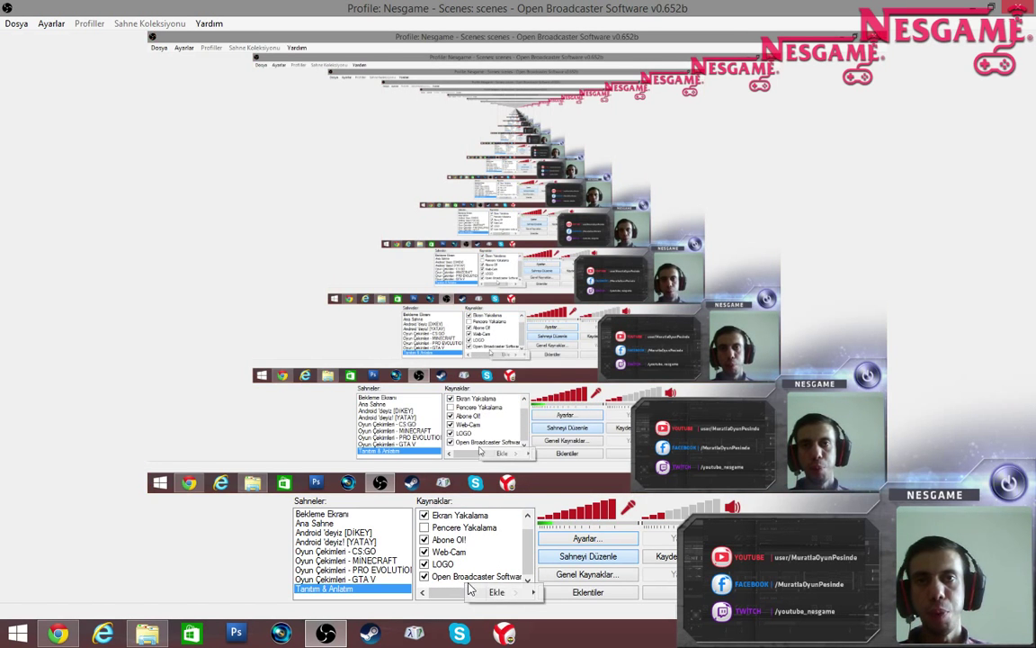
pyautogui.rightClick(468, 587)
pyautogui.moveTo(500, 592)
pyautogui.click(583, 592)
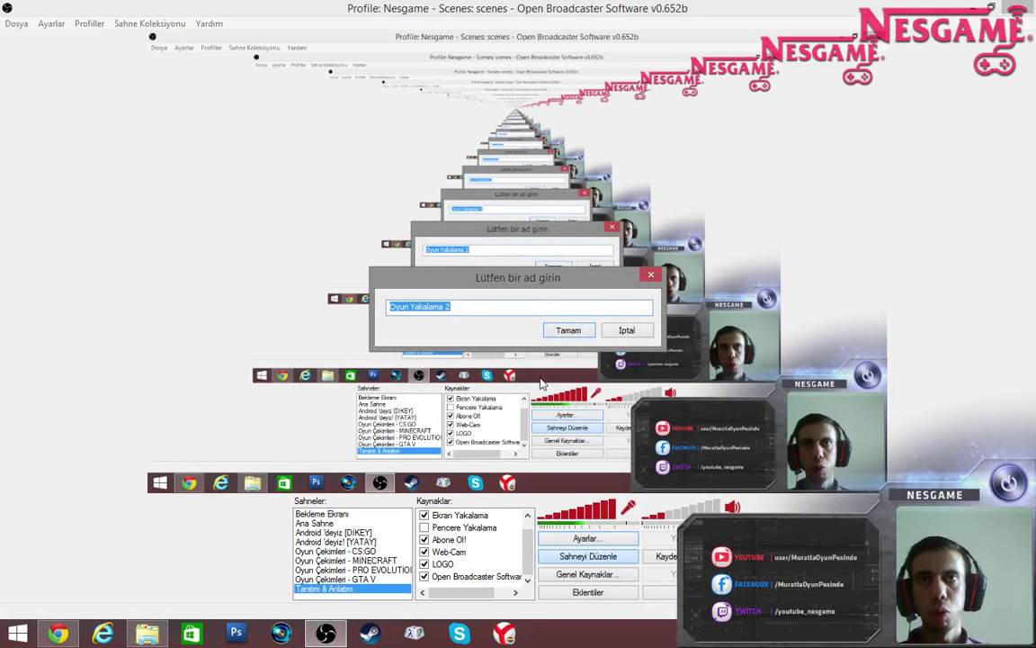
pyautogui.click(568, 329)
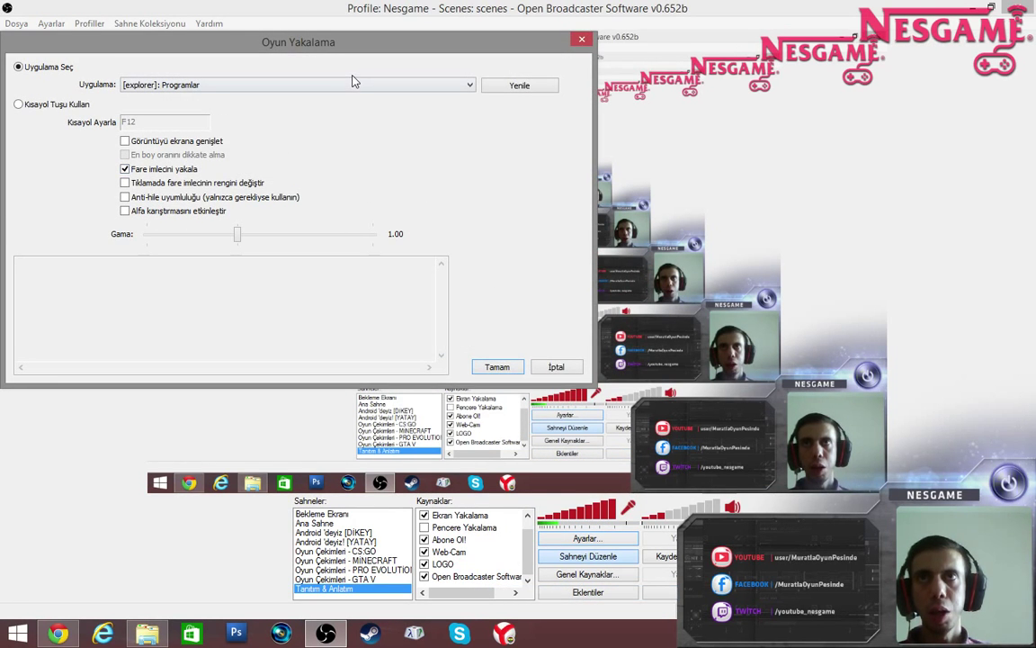
pyautogui.click(356, 85)
pyautogui.click(318, 108)
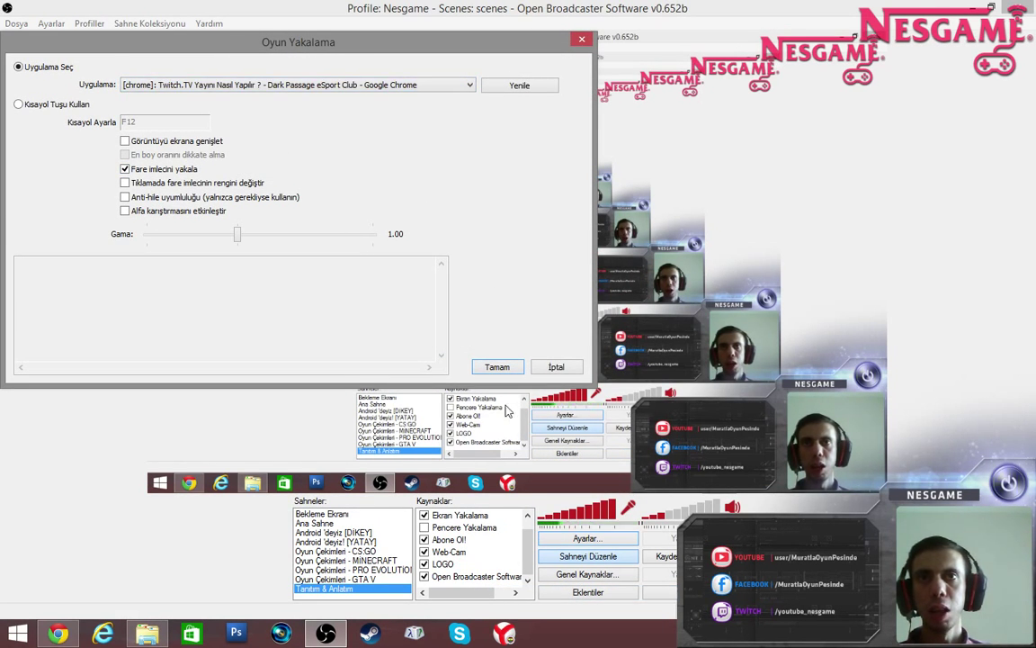
pyautogui.click(503, 369)
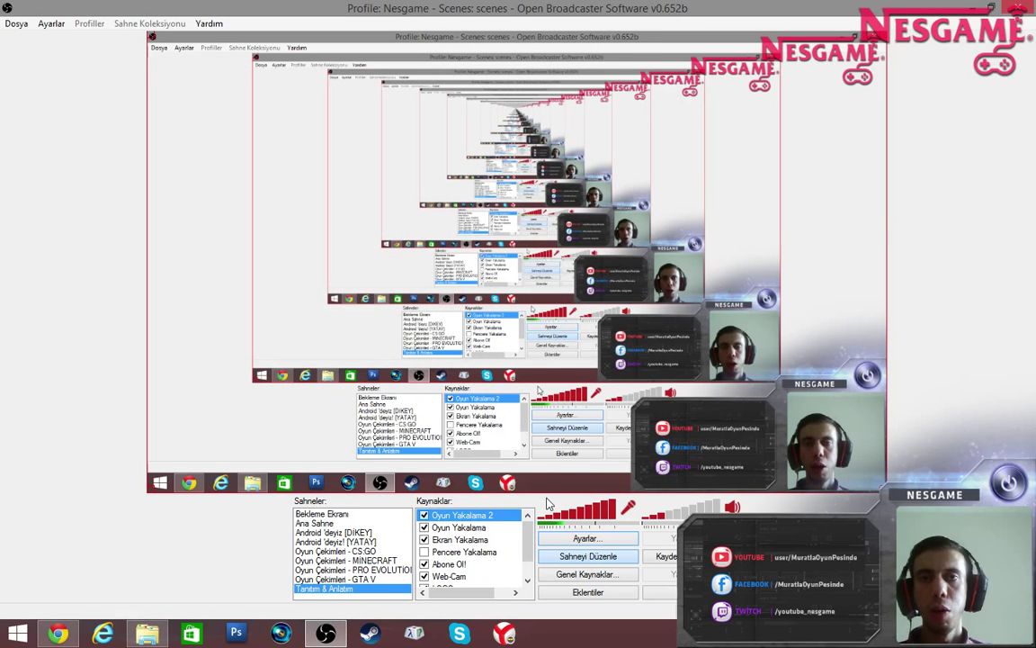
# Step: Disable the first Oyun Yakalama source and remove it from the scene
pyautogui.click(426, 528)
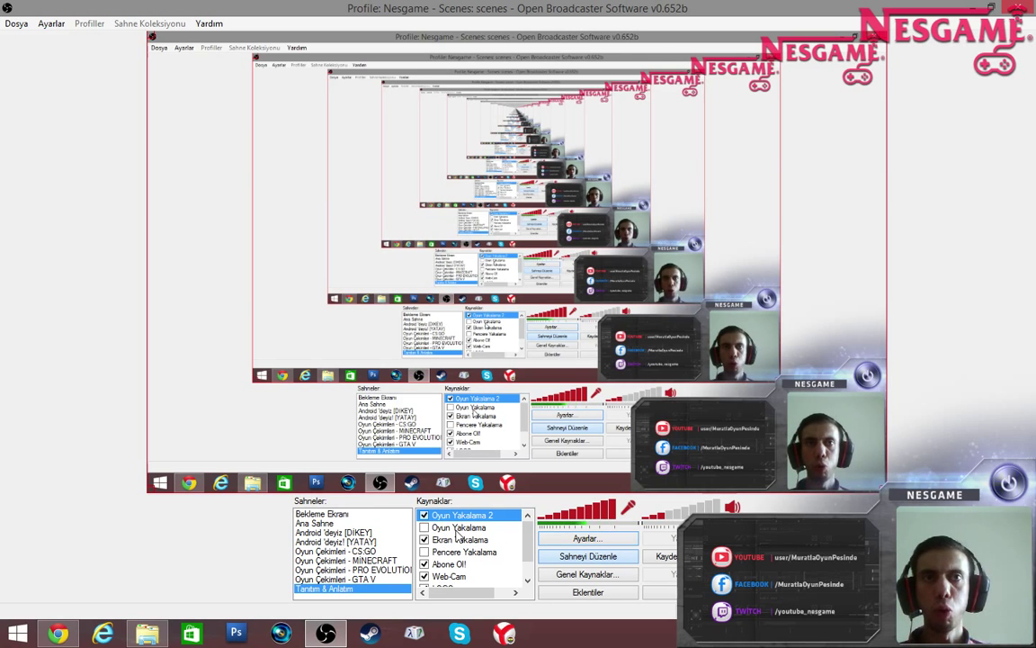
pyautogui.rightClick(493, 527)
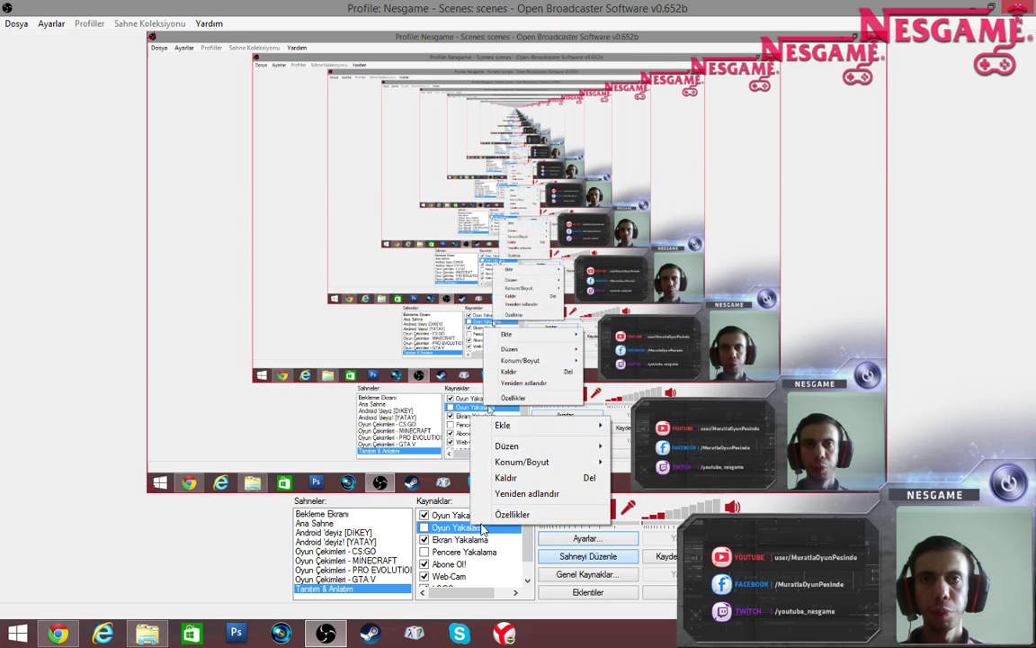
pyautogui.click(506, 477)
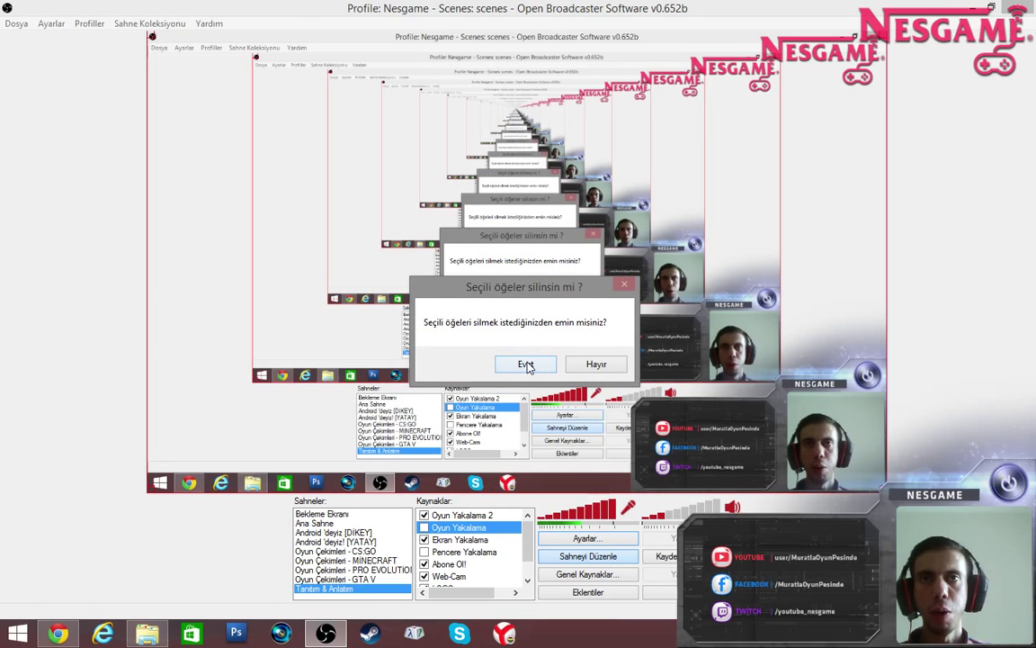
pyautogui.click(529, 363)
# Step: Remove the Oyun Yakalama 2 source from the Tanıtım & Anlatım scene and confirm the deletion
pyautogui.rightClick(502, 515)
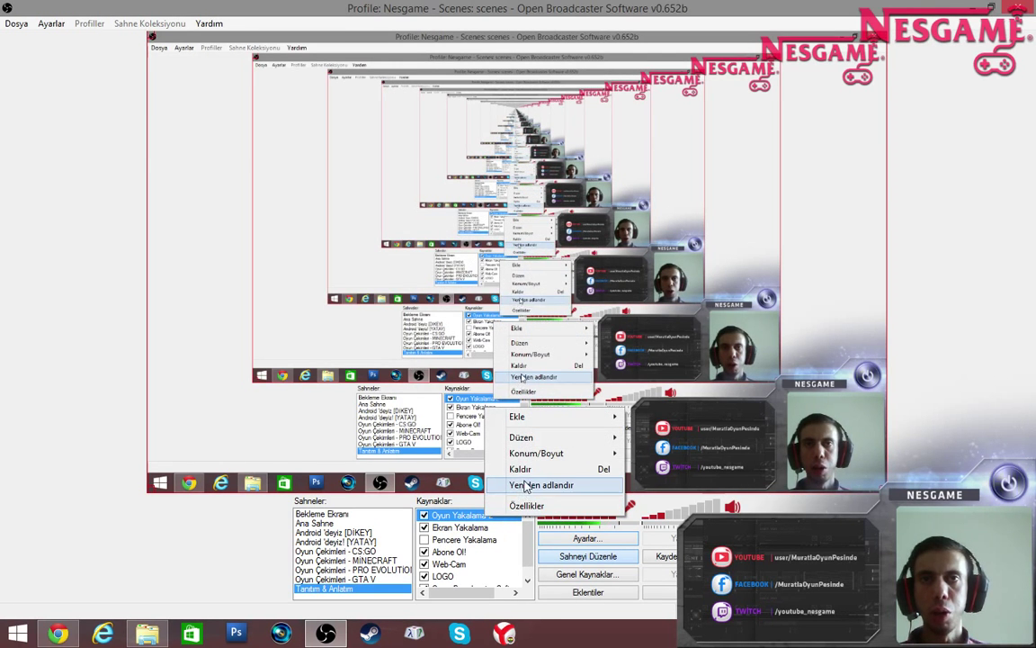
pyautogui.click(531, 469)
pyautogui.click(463, 364)
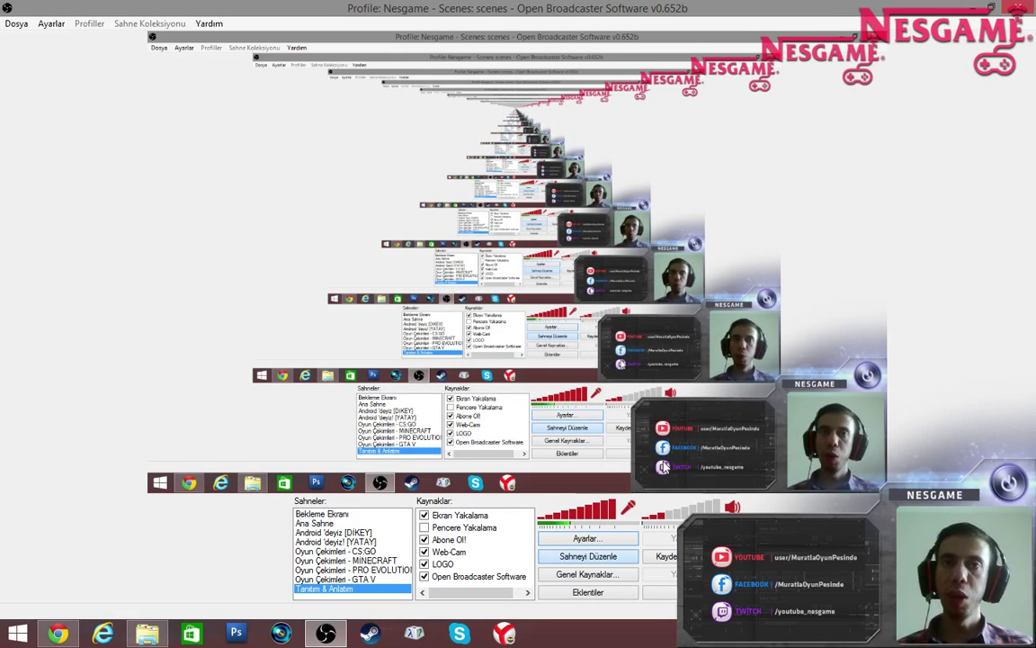
pyautogui.rightClick(493, 590)
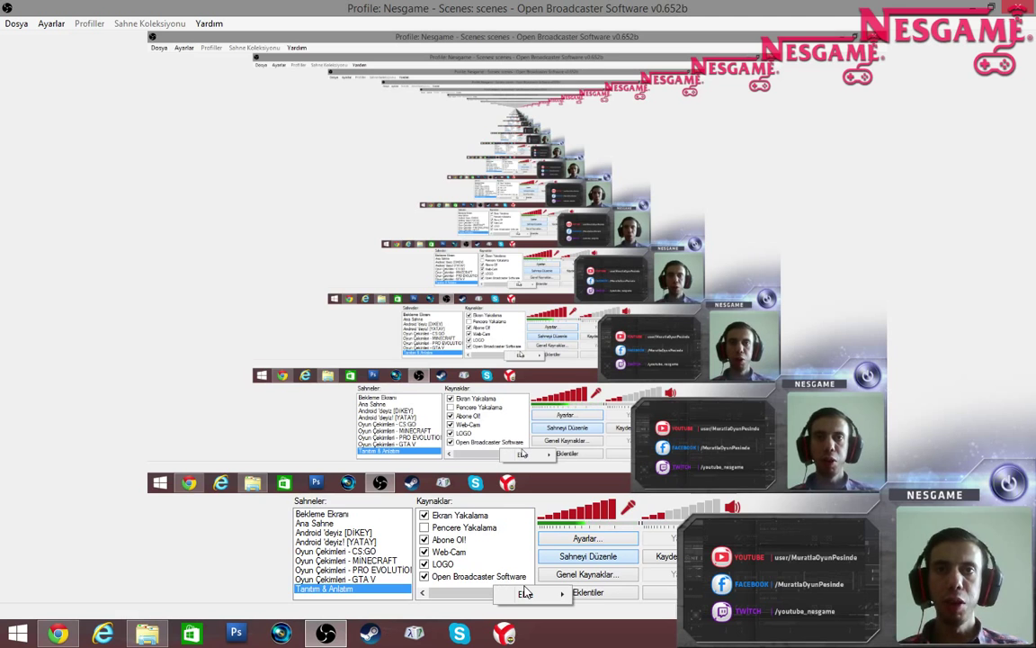
pyautogui.moveTo(529, 596)
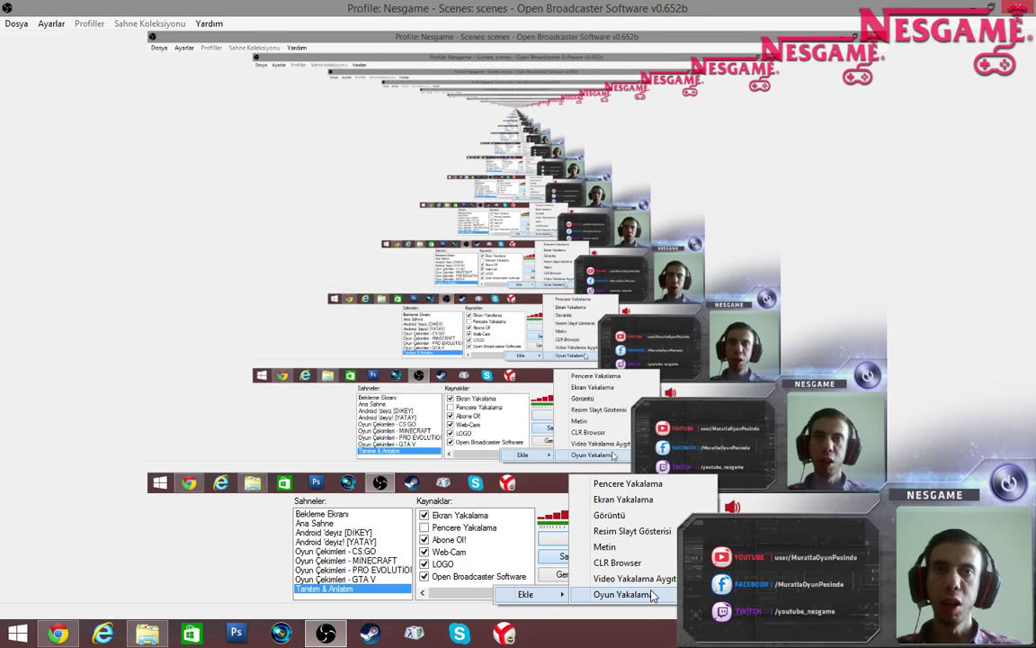
pyautogui.click(661, 486)
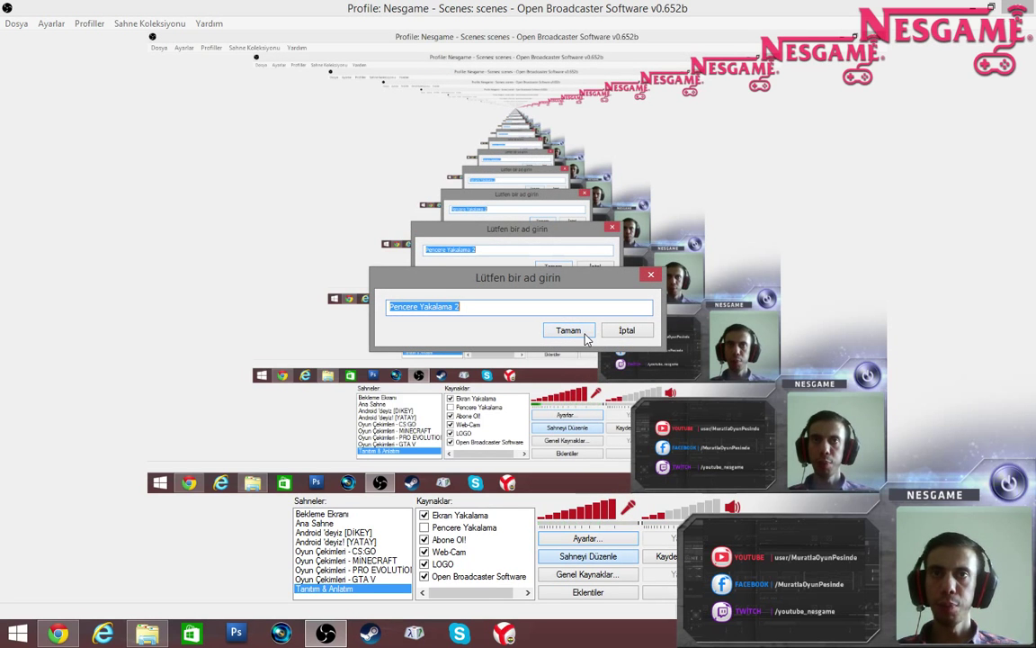
pyautogui.click(627, 331)
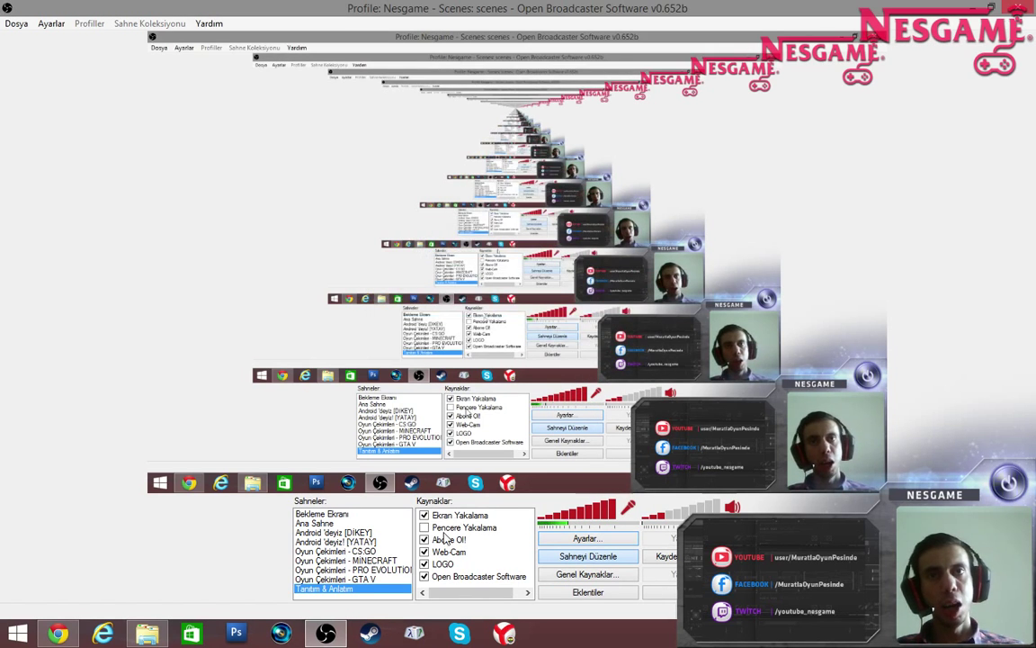
# Step: Enable the Pencere Yakalama source, and disable and remove the Ekran Yakalama source
pyautogui.click(424, 527)
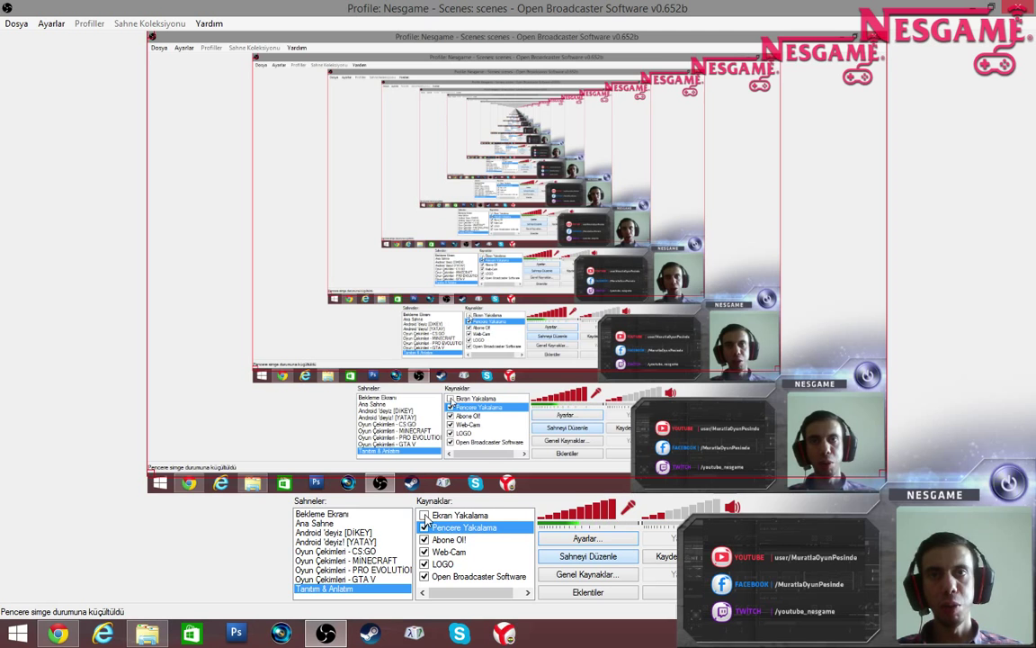
pyautogui.rightClick(465, 518)
pyautogui.click(497, 487)
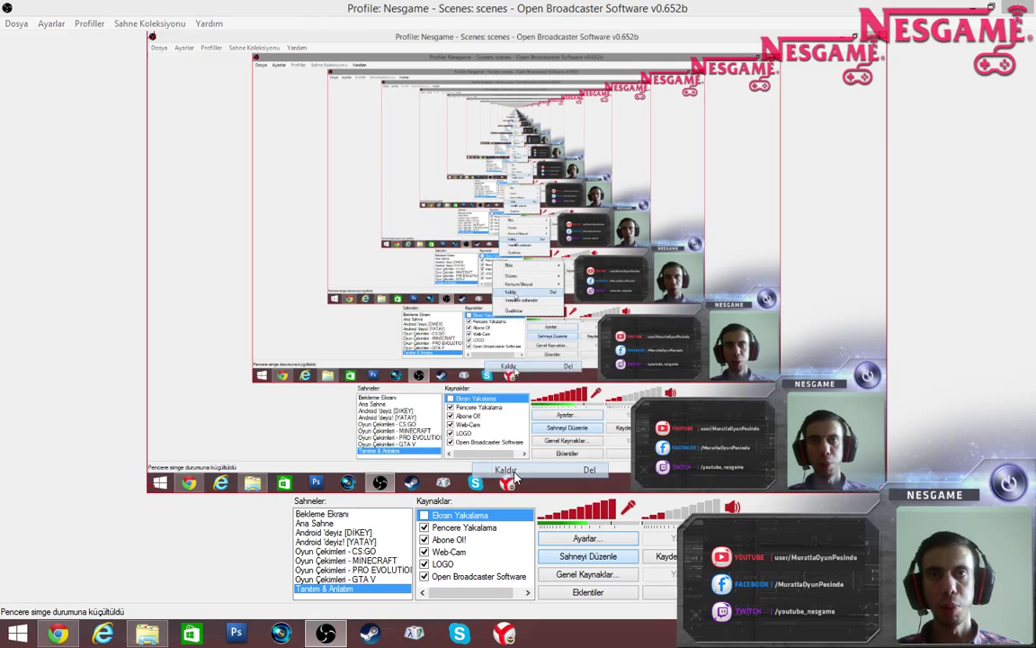
pyautogui.press('Return')
# Step: Open the Pencere Yakalama source's properties, refresh its window list and examine which windows can be captured
pyautogui.rightClick(466, 515)
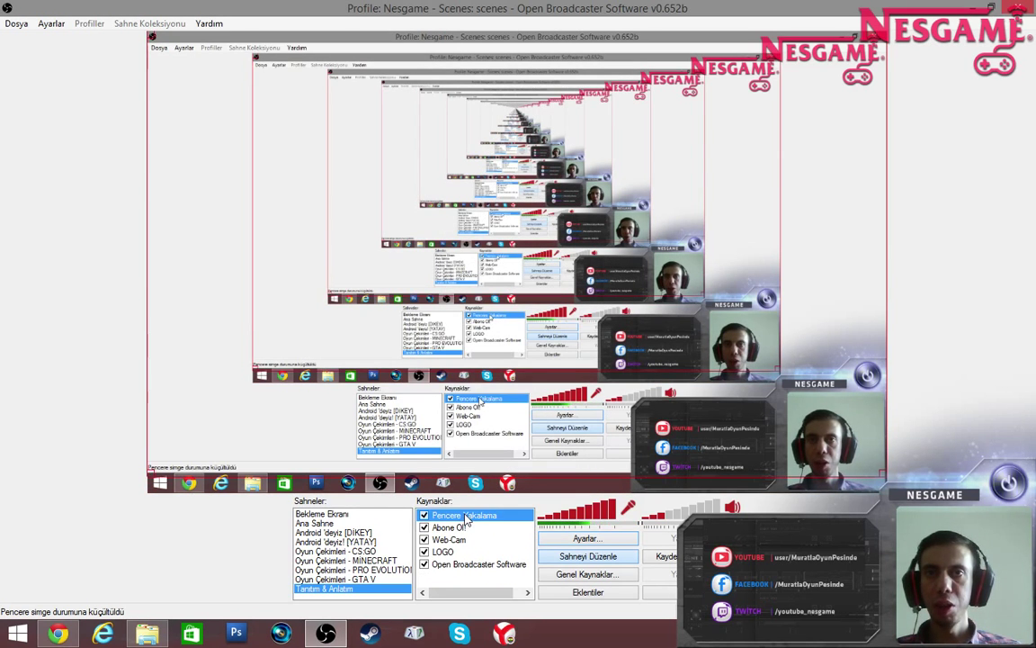
pyautogui.click(507, 504)
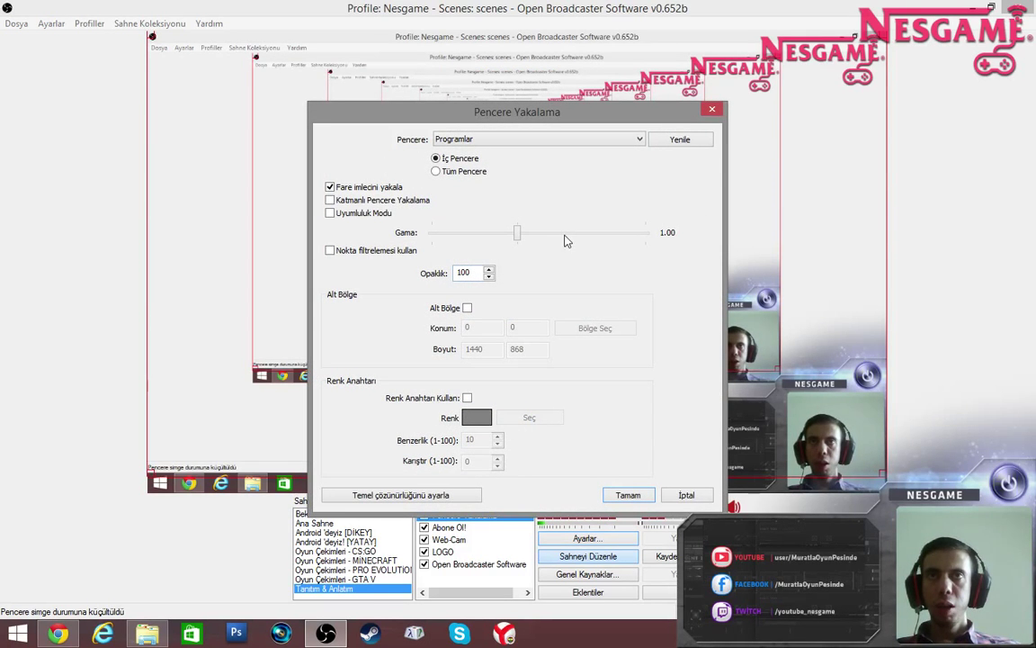
pyautogui.click(570, 137)
pyautogui.click(570, 137)
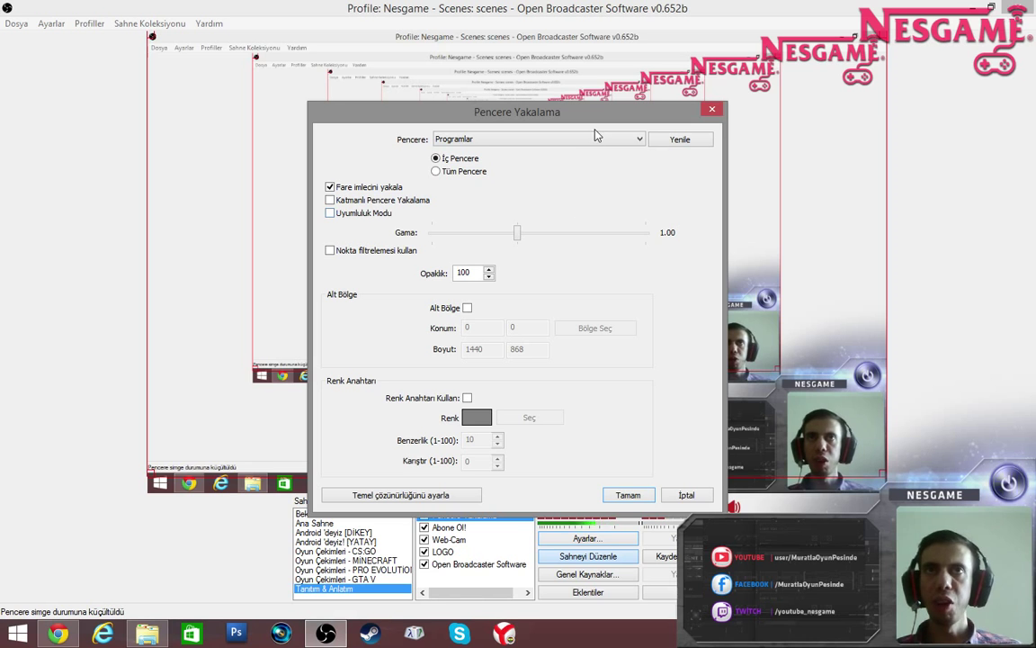
pyautogui.click(679, 142)
pyautogui.click(598, 140)
pyautogui.click(598, 139)
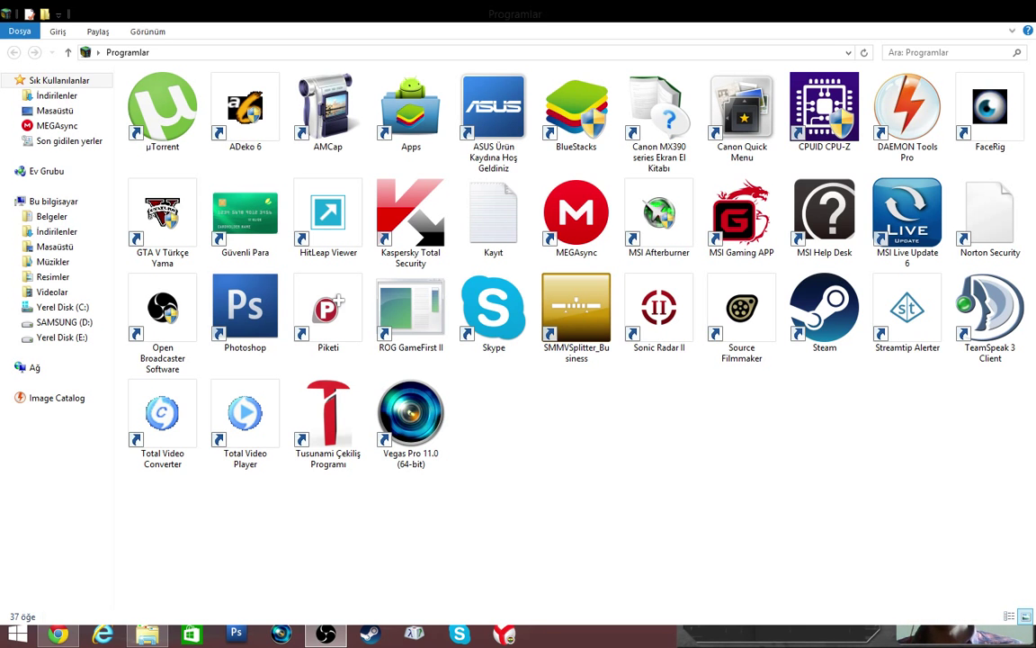
# Step: Switch back to Open Broadcaster Software and examine the recording file path and save folder under Yayın Ayarları, cancelling both dialogs
pyautogui.hotkey('alt', 'Tab')
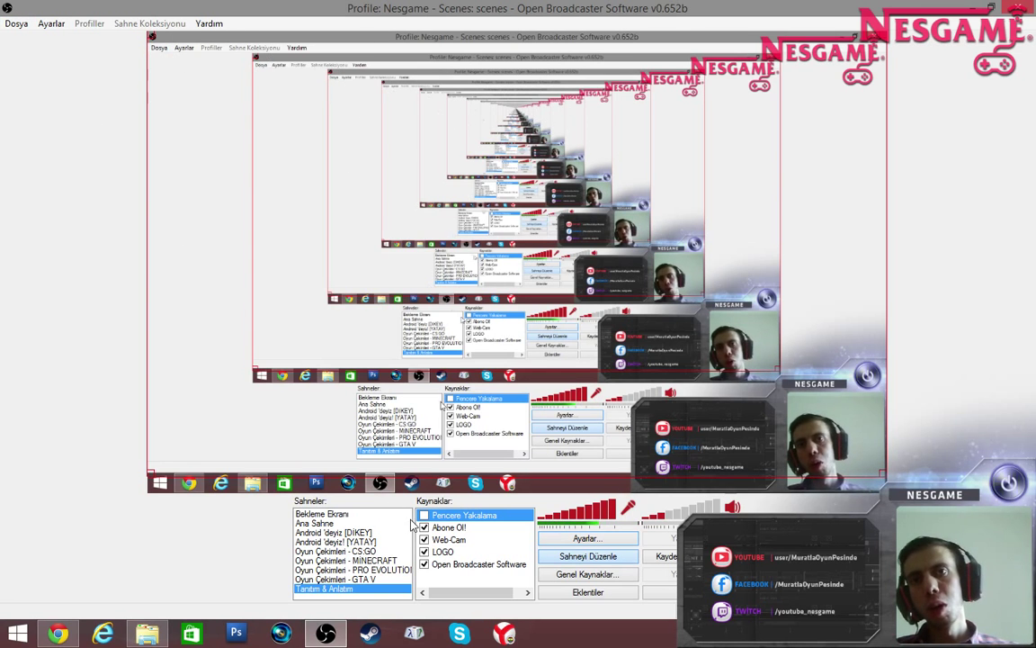
pyautogui.click(604, 540)
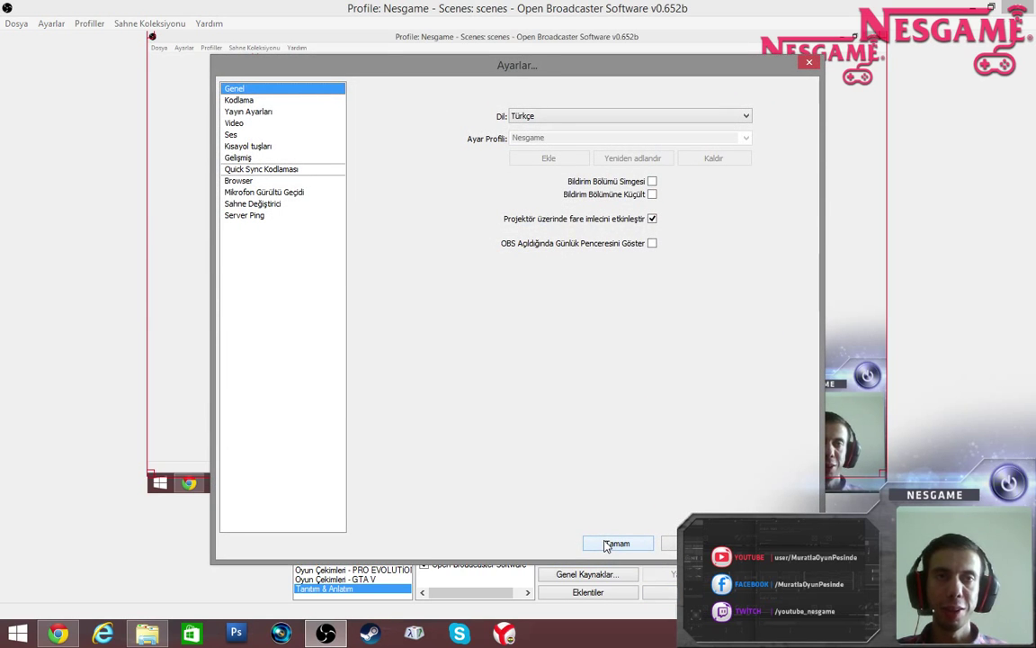
pyautogui.click(270, 111)
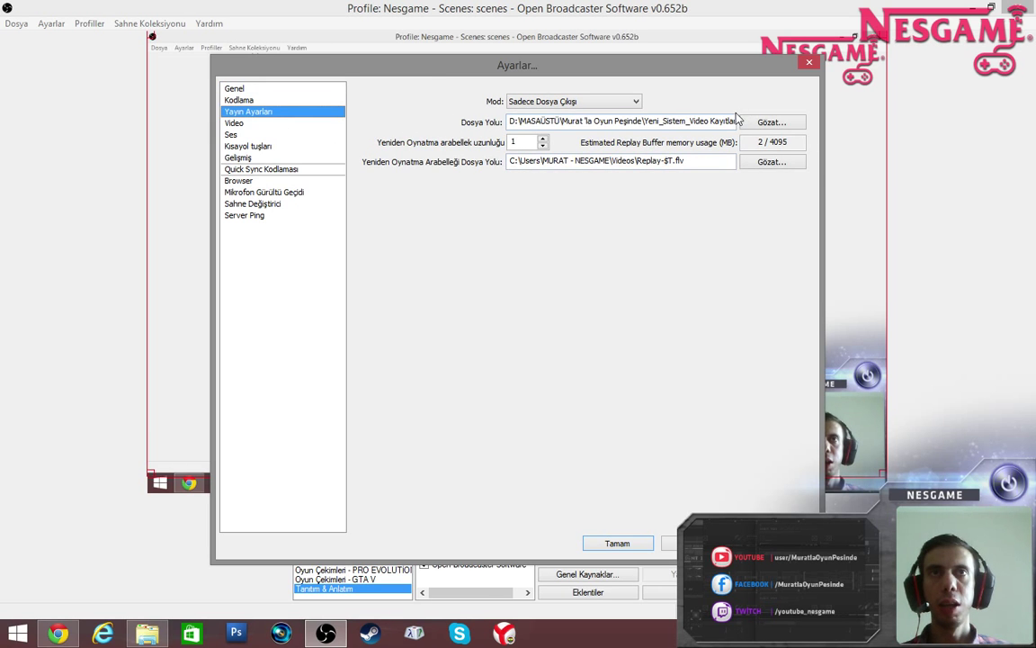
pyautogui.click(763, 123)
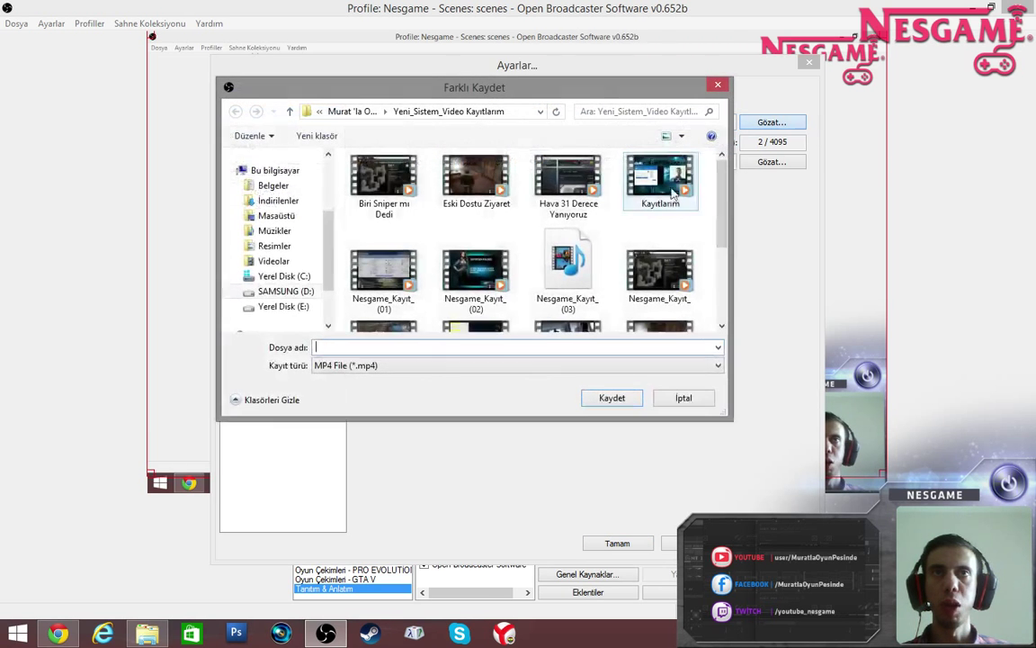
pyautogui.click(499, 199)
pyautogui.scroll(-3, 450, 211)
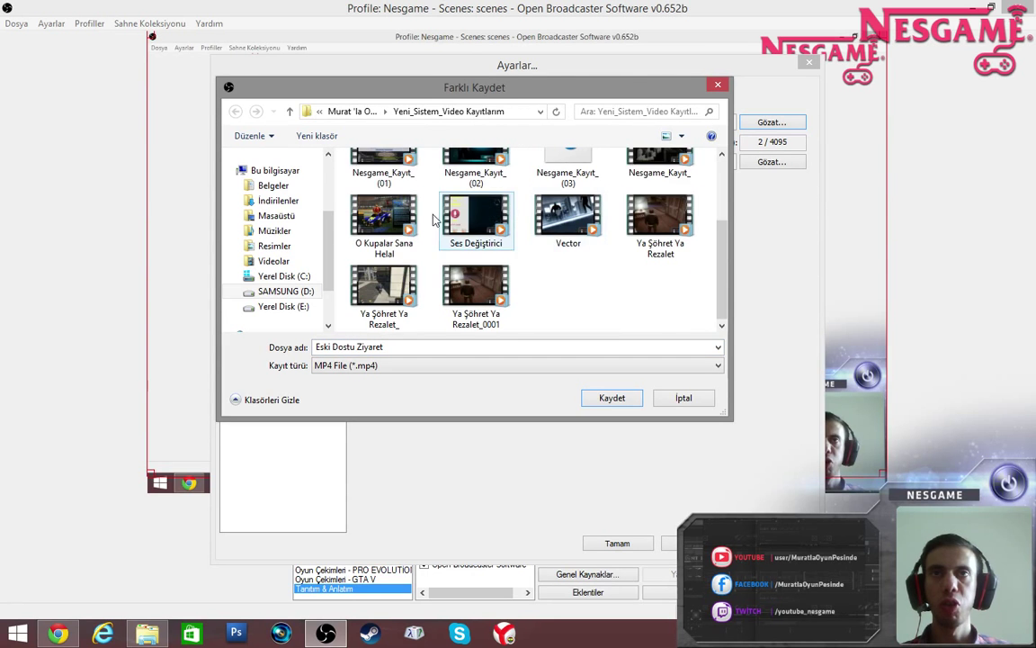
pyautogui.scroll(3, 435, 218)
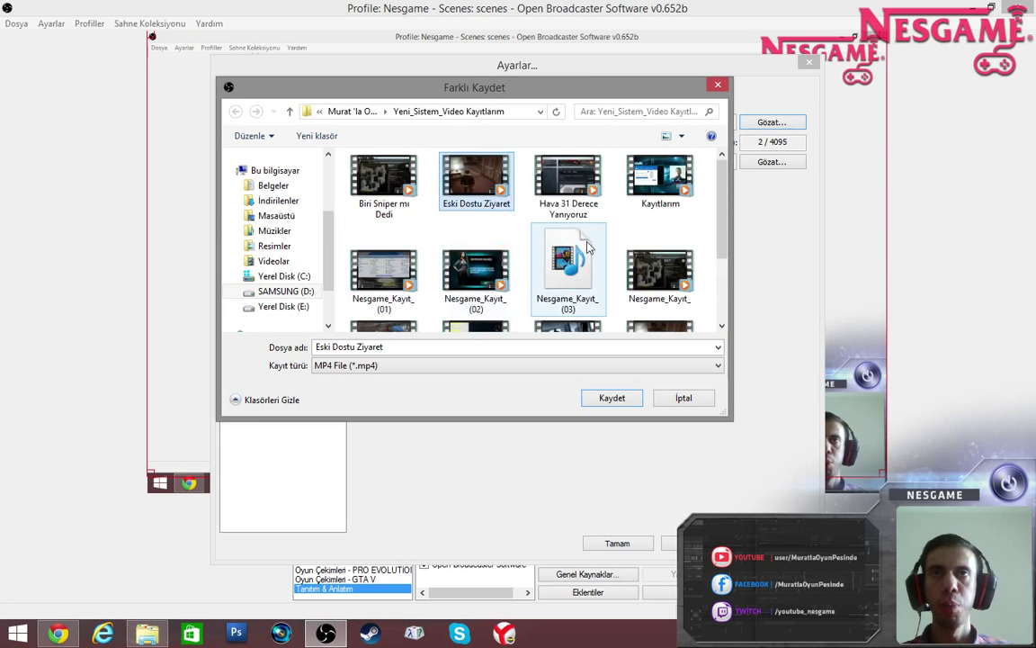
pyautogui.click(684, 400)
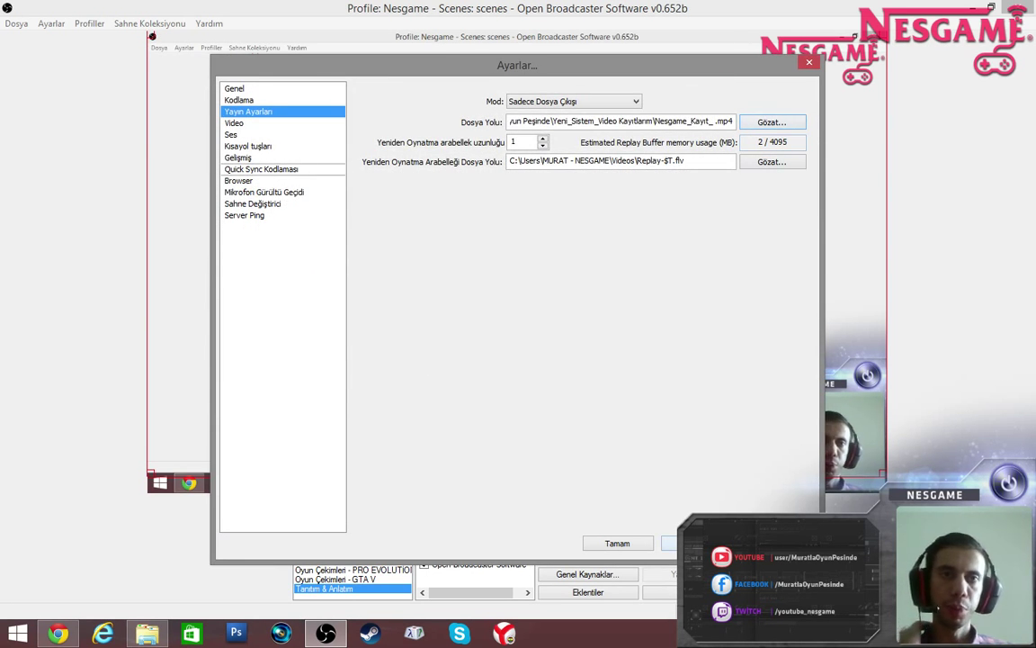
pyautogui.click(697, 543)
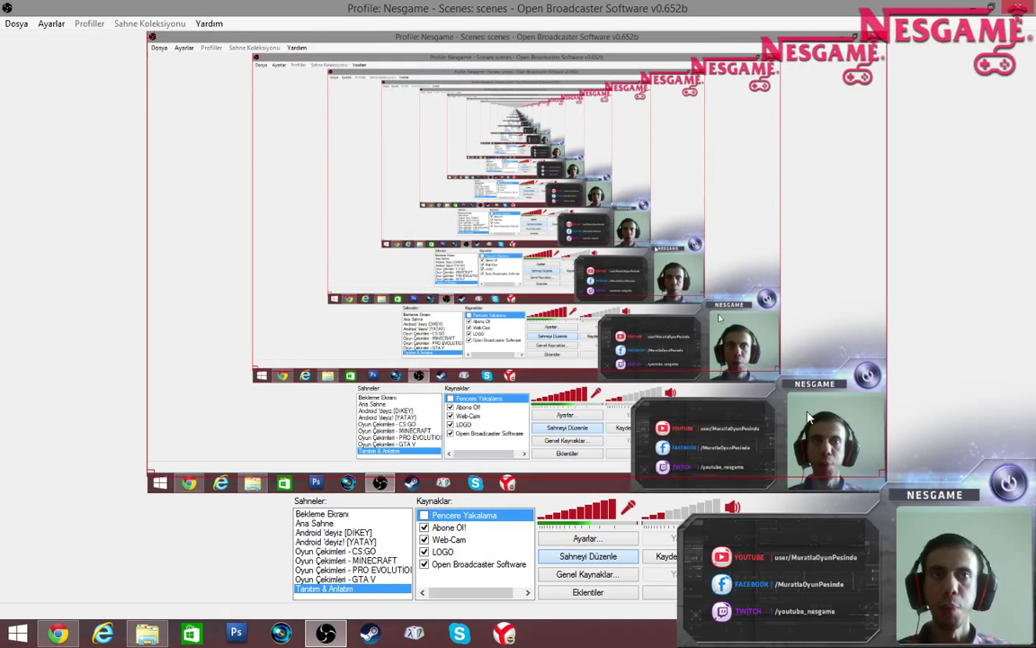
# Step: Select the Open Broadcaster Software source and examine the Mikrofon Gürültü Geçidi and Kısayol tuşları settings
pyautogui.click(478, 564)
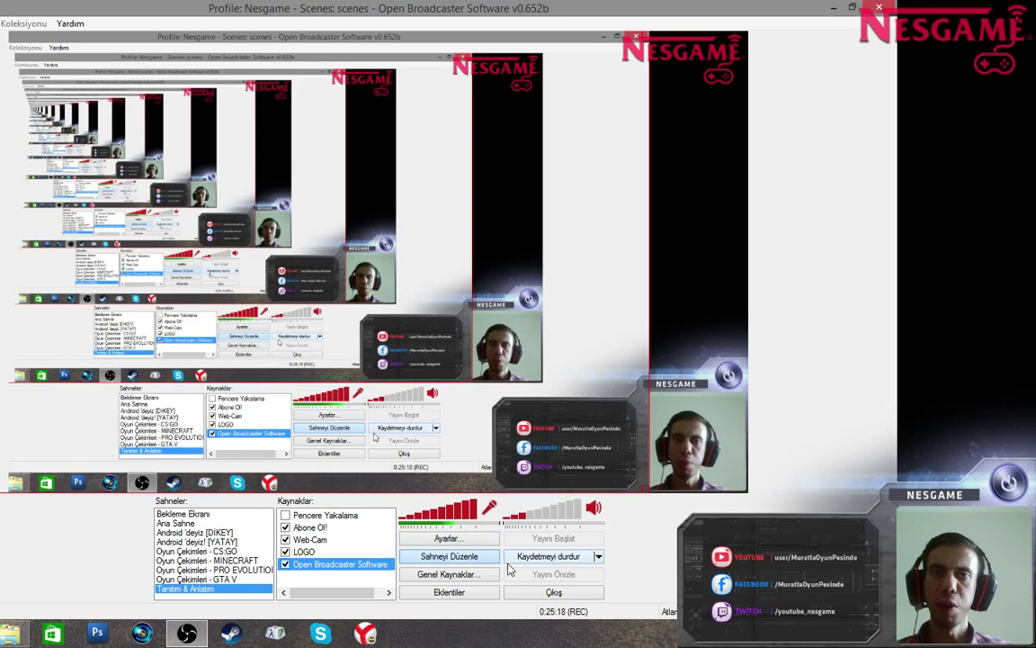
pyautogui.click(447, 538)
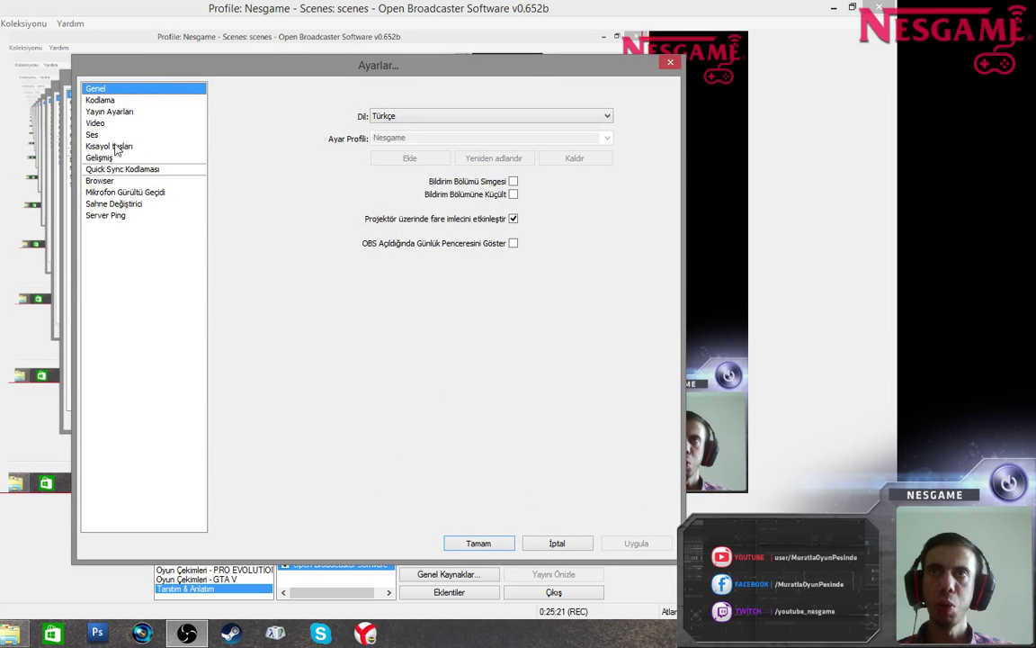
pyautogui.click(122, 204)
pyautogui.click(119, 192)
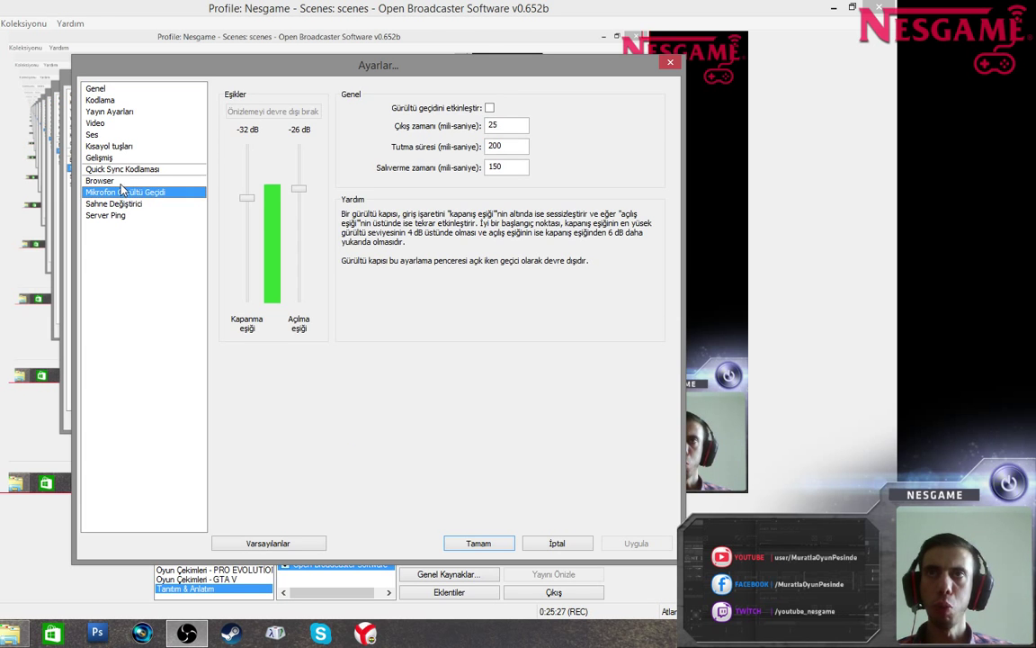
pyautogui.click(103, 145)
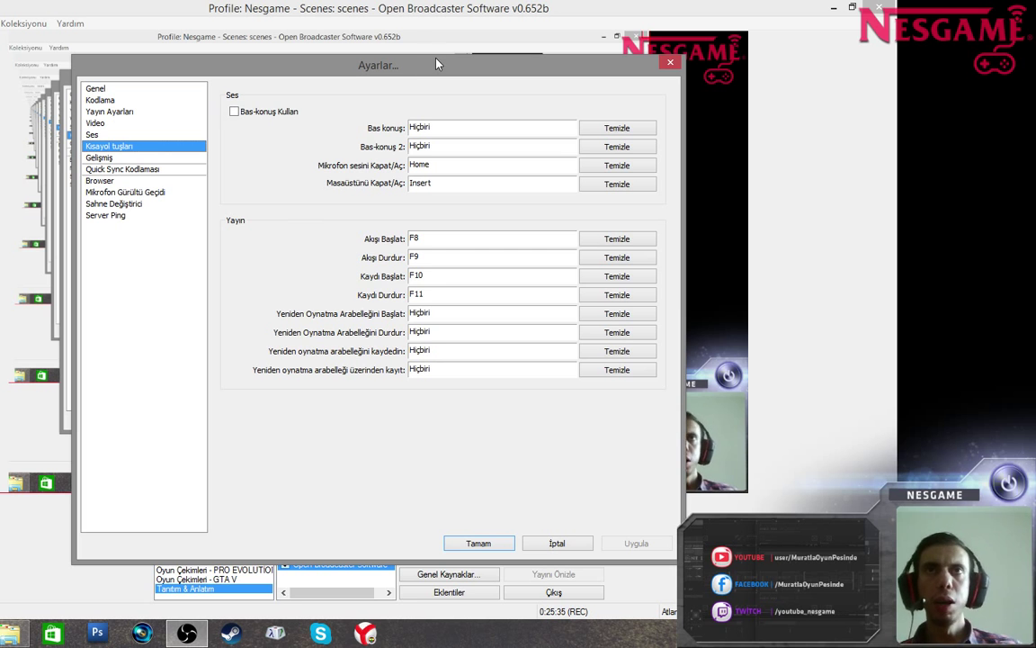
pyautogui.moveTo(437, 65); pyautogui.dragTo(341, 66)
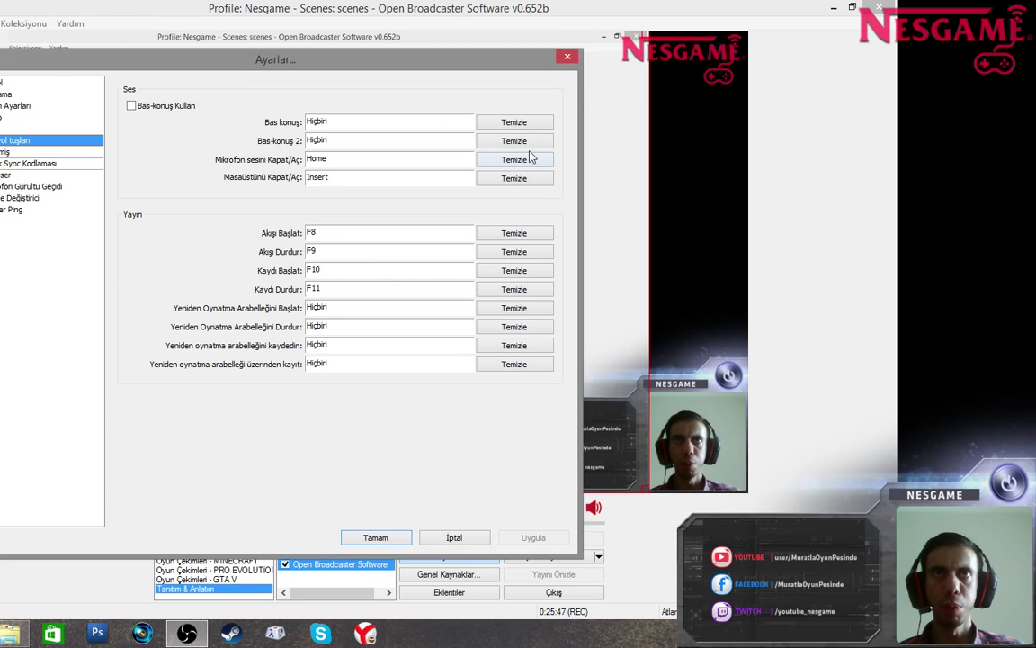
pyautogui.click(567, 57)
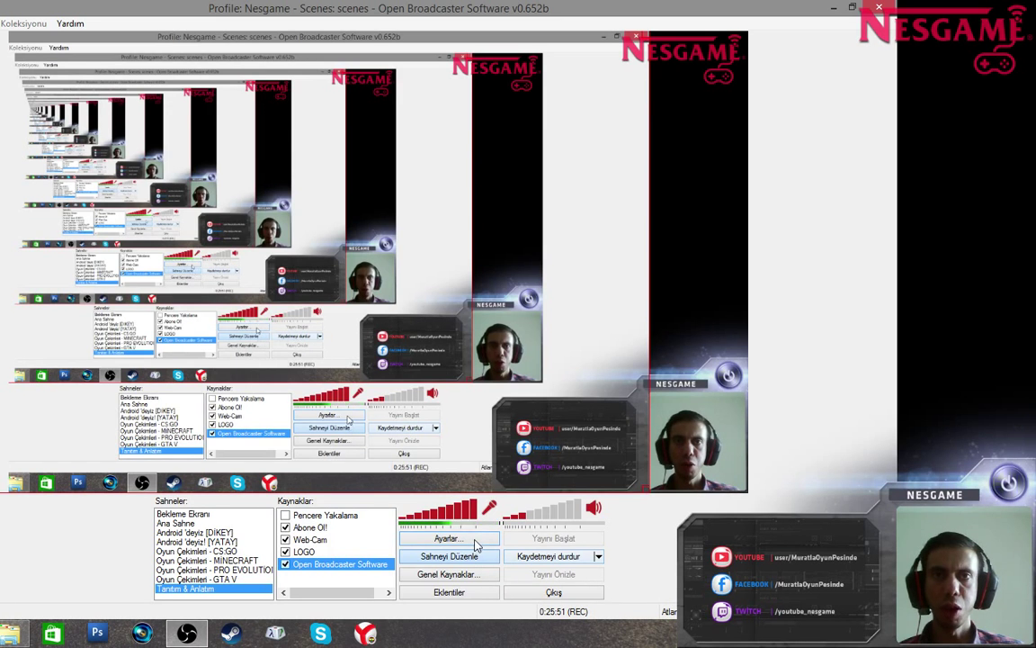
# Step: Reopen the settings to examine the audio and broadcast hotkeys under Kısayol tuşları, and cancel the dialog
pyautogui.click(447, 538)
pyautogui.moveTo(341, 70); pyautogui.dragTo(212, 55)
pyautogui.click(13, 131)
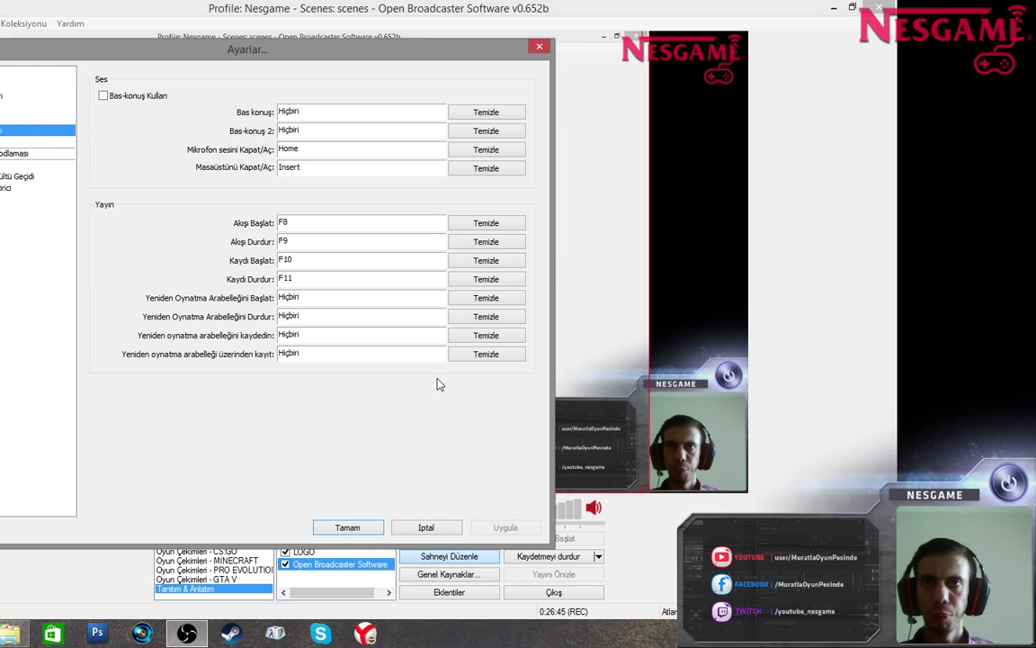
pyautogui.click(425, 527)
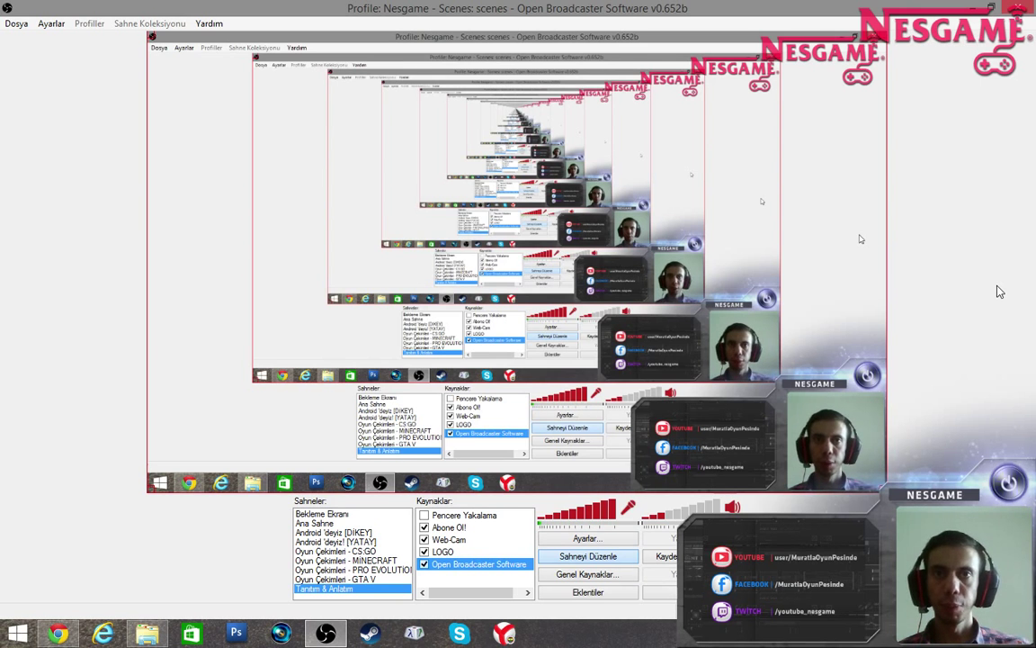
# Step: Toggle the visibility of the Open Broadcaster Software source and leave it disabled
pyautogui.click(426, 566)
pyautogui.click(425, 566)
pyautogui.click(426, 567)
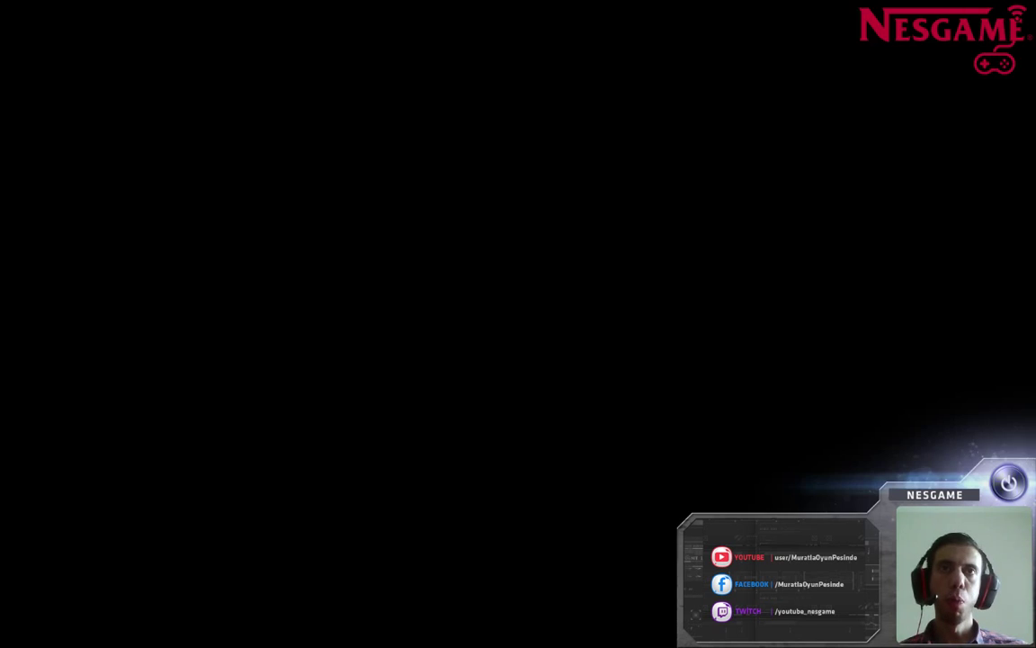